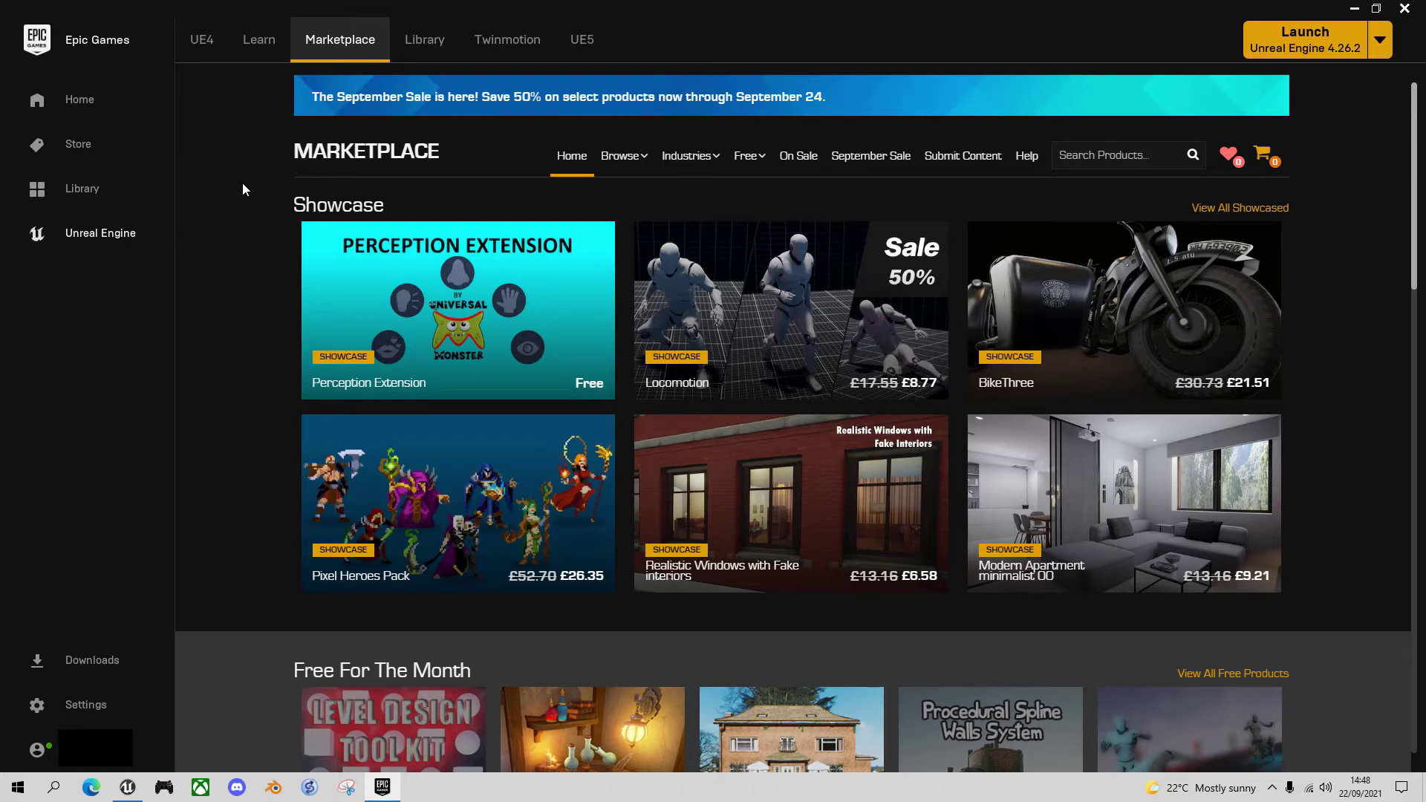
# - Open the Procedural Spline Walls System page among the marketplace's free-for-the-month products and view its sci-fi and castle preview images
pyautogui.moveTo(754, 155)
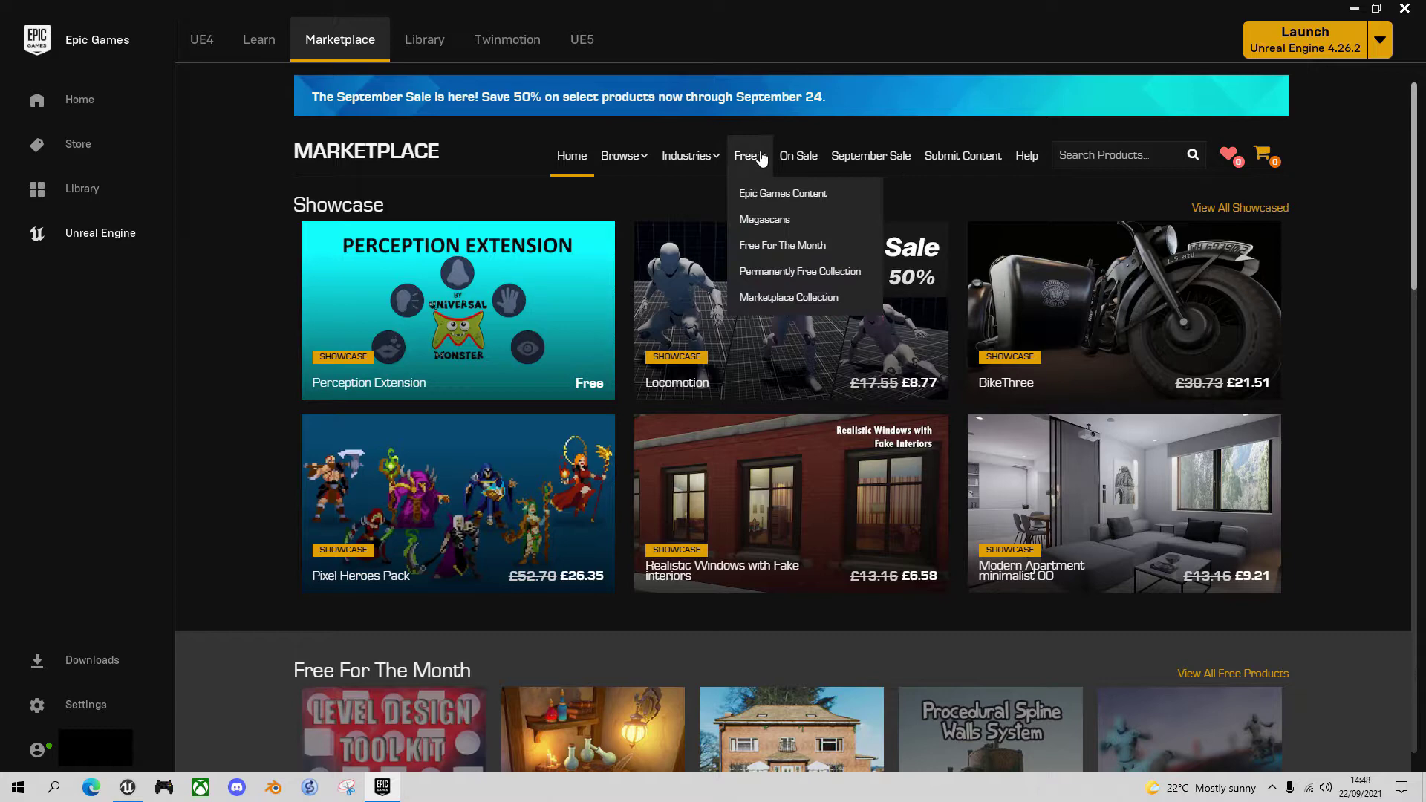
pyautogui.click(787, 248)
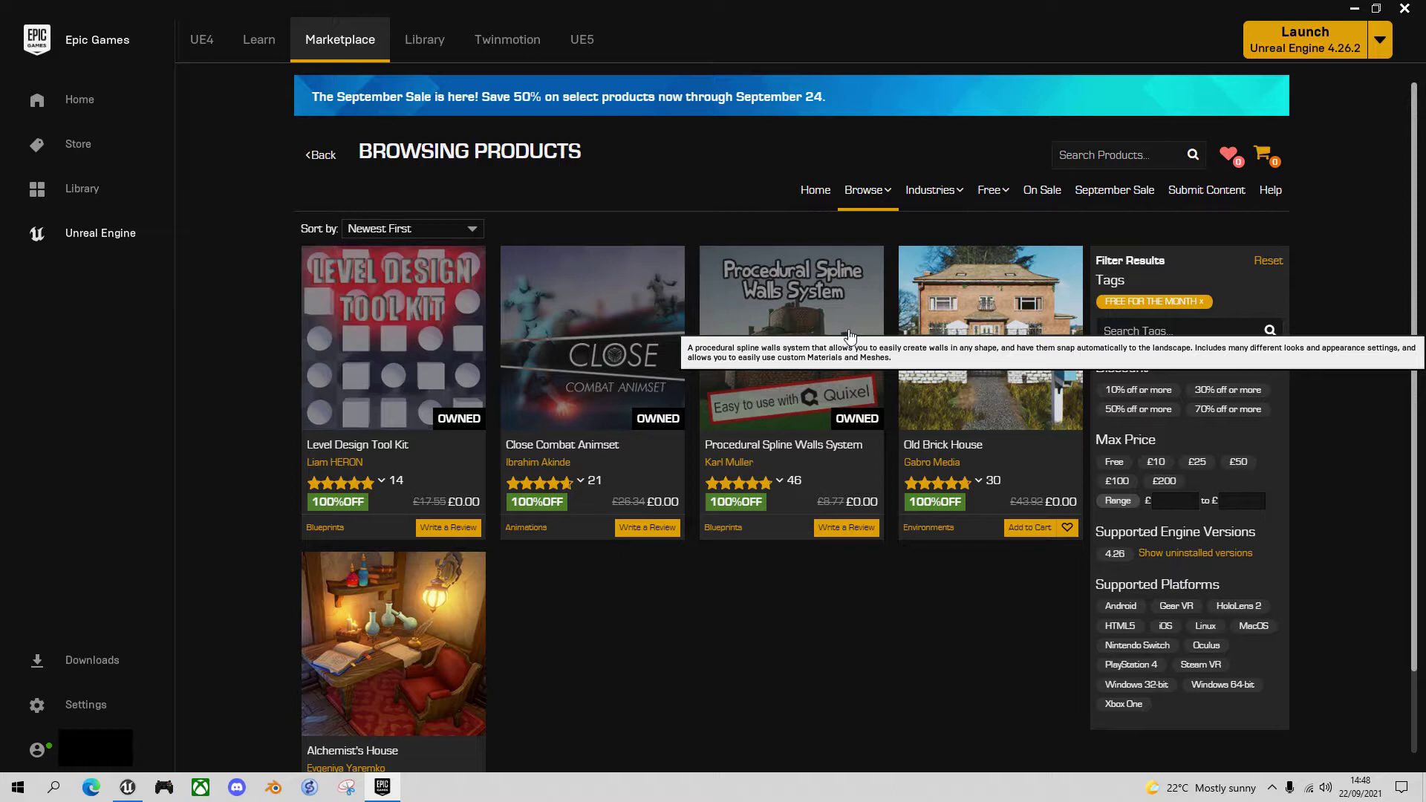
pyautogui.click(820, 303)
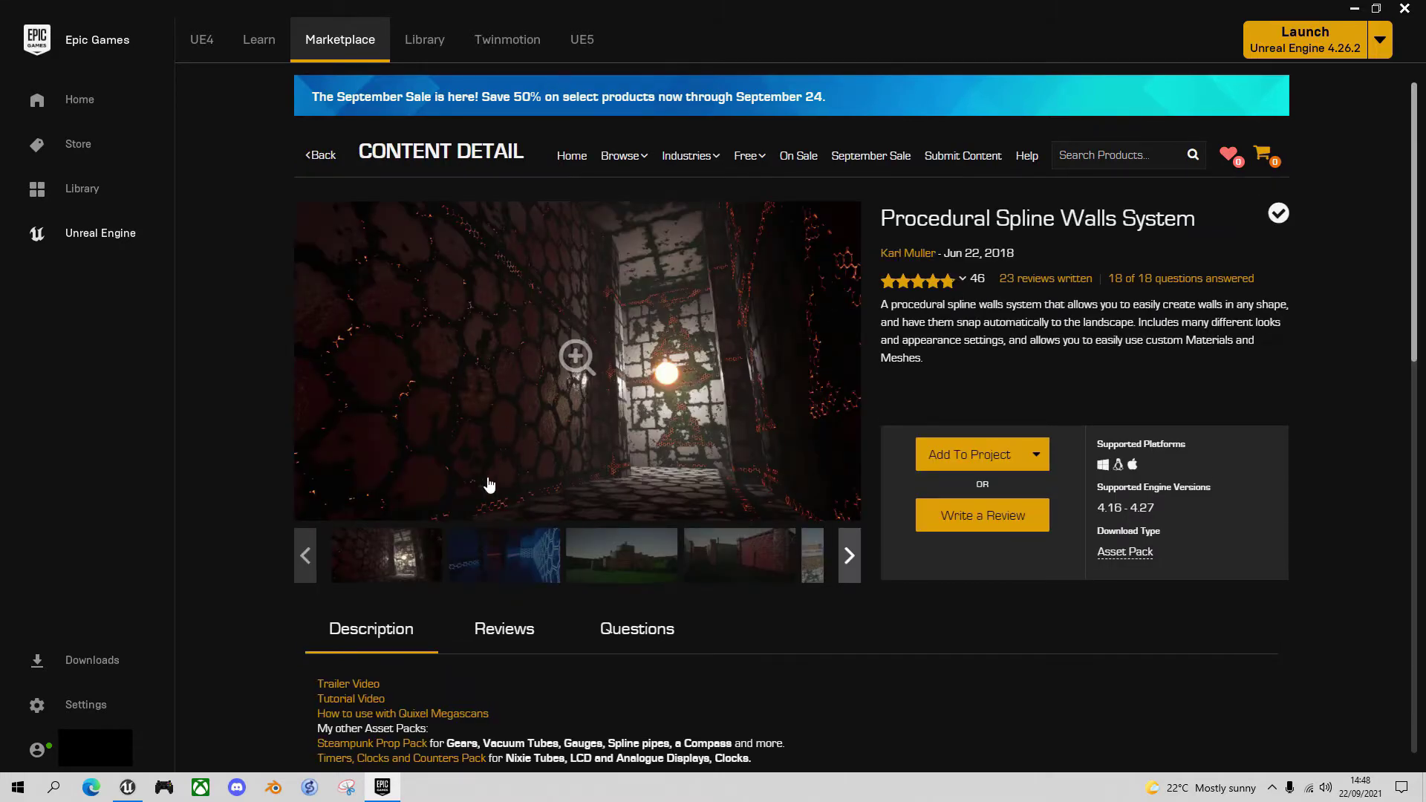
pyautogui.click(631, 561)
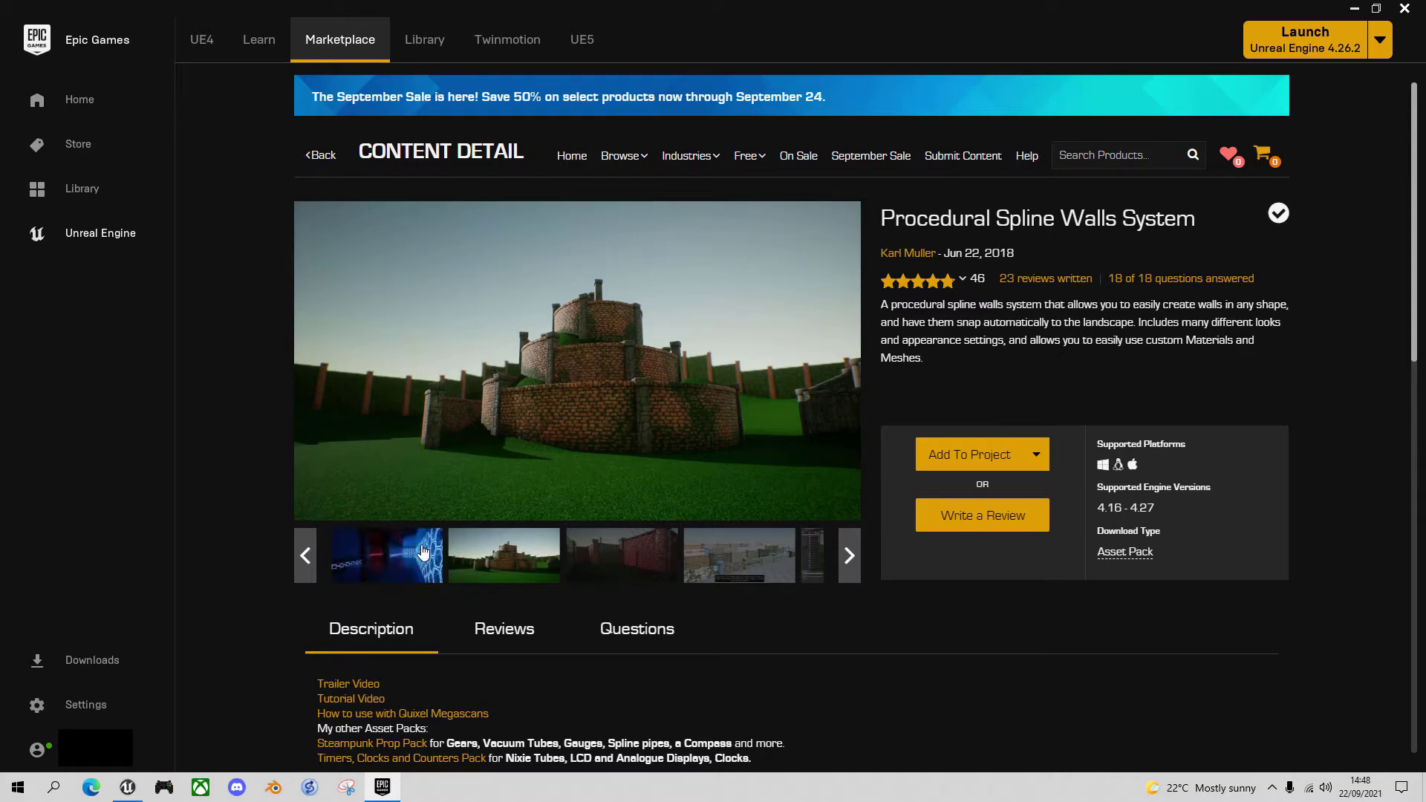
pyautogui.click(393, 553)
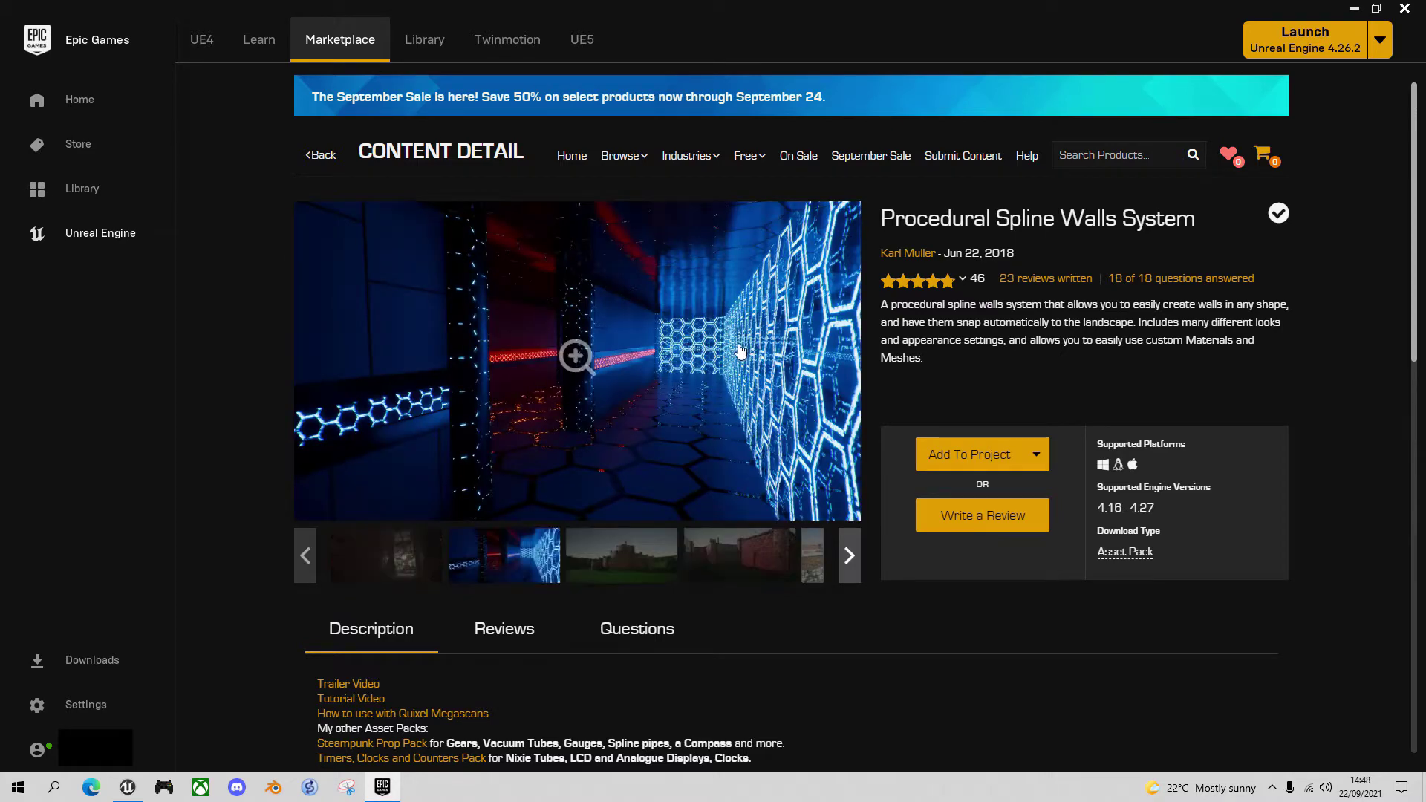
pyautogui.click(645, 566)
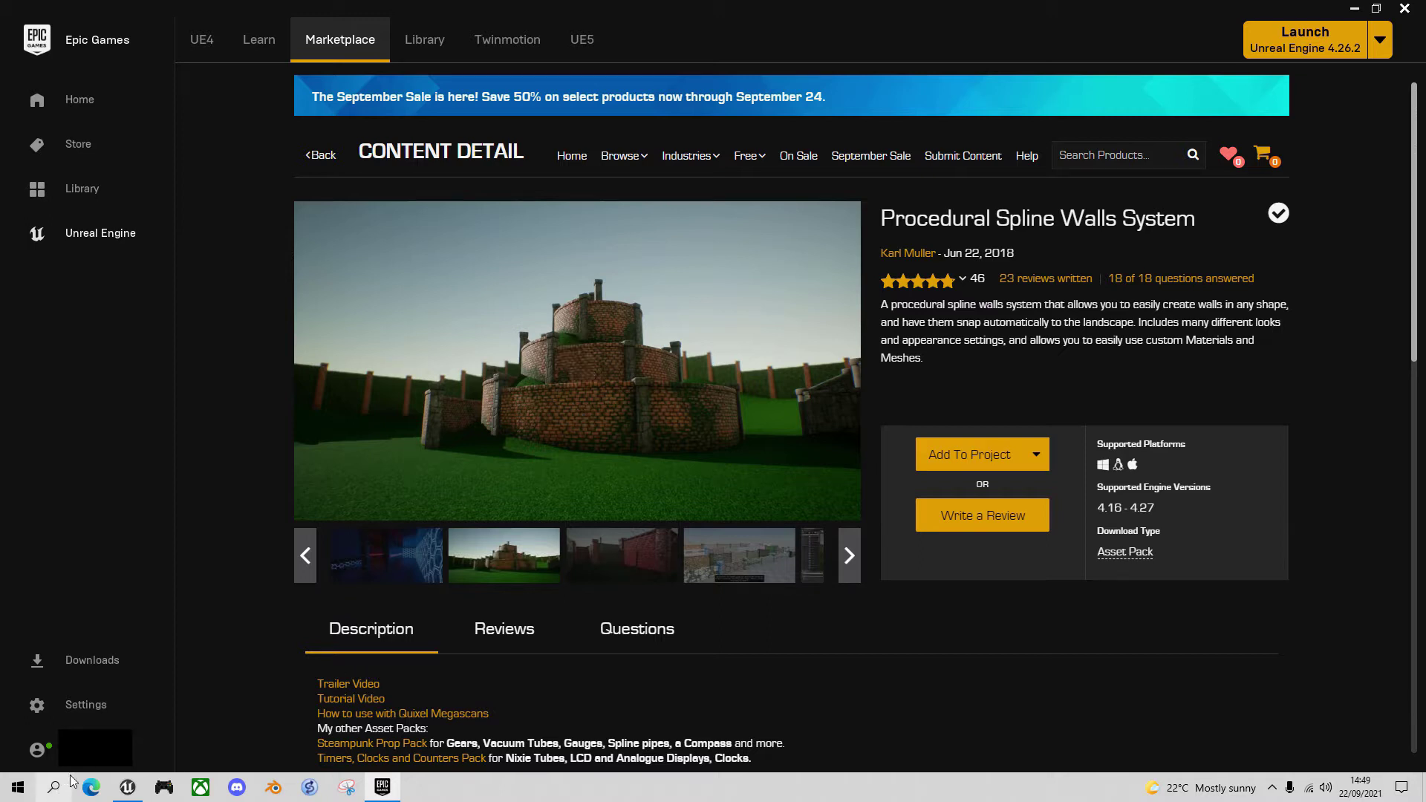
# - Switch to Unreal Editor and look through the Blueprints and Demo folders of the ProceduralWalls content
pyautogui.click(128, 788)
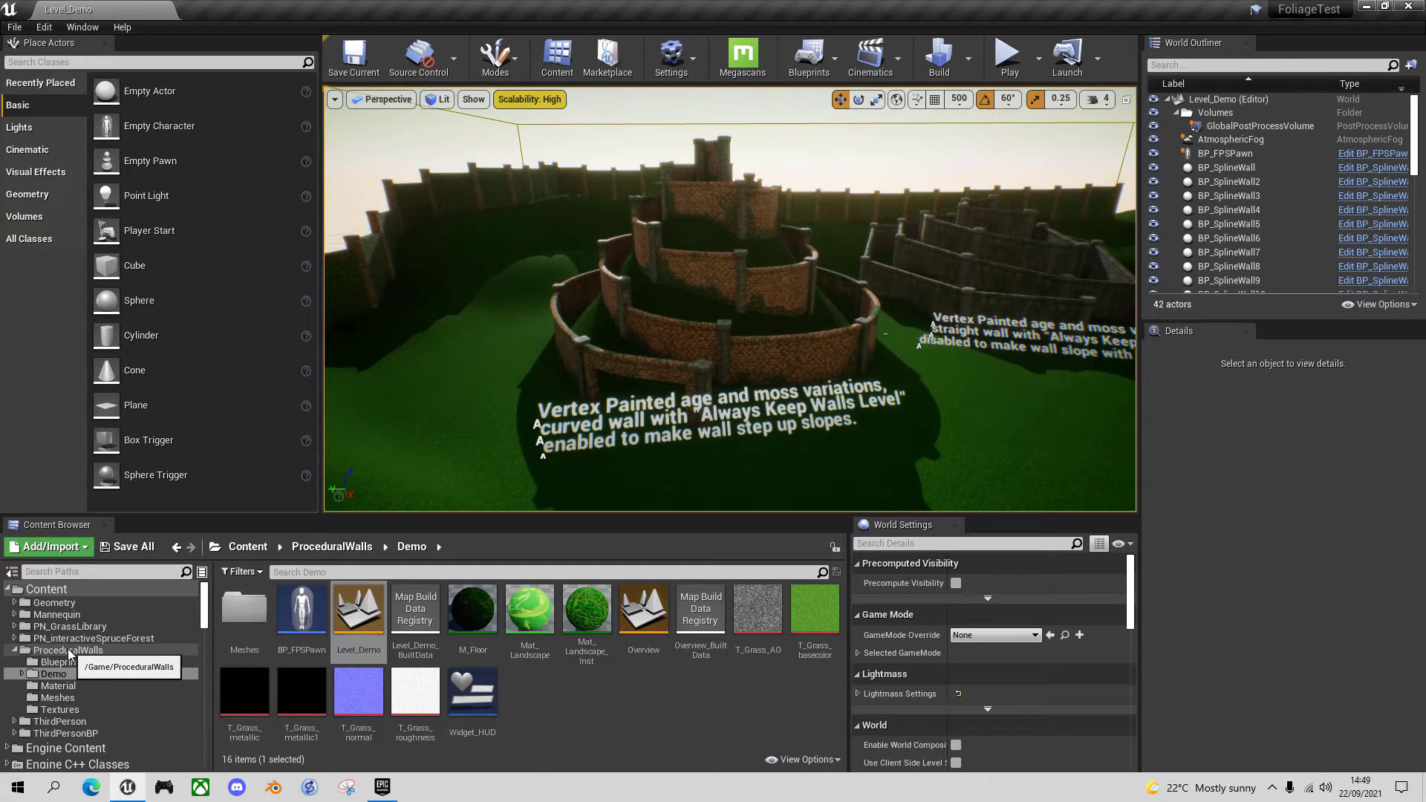
pyautogui.click(26, 651)
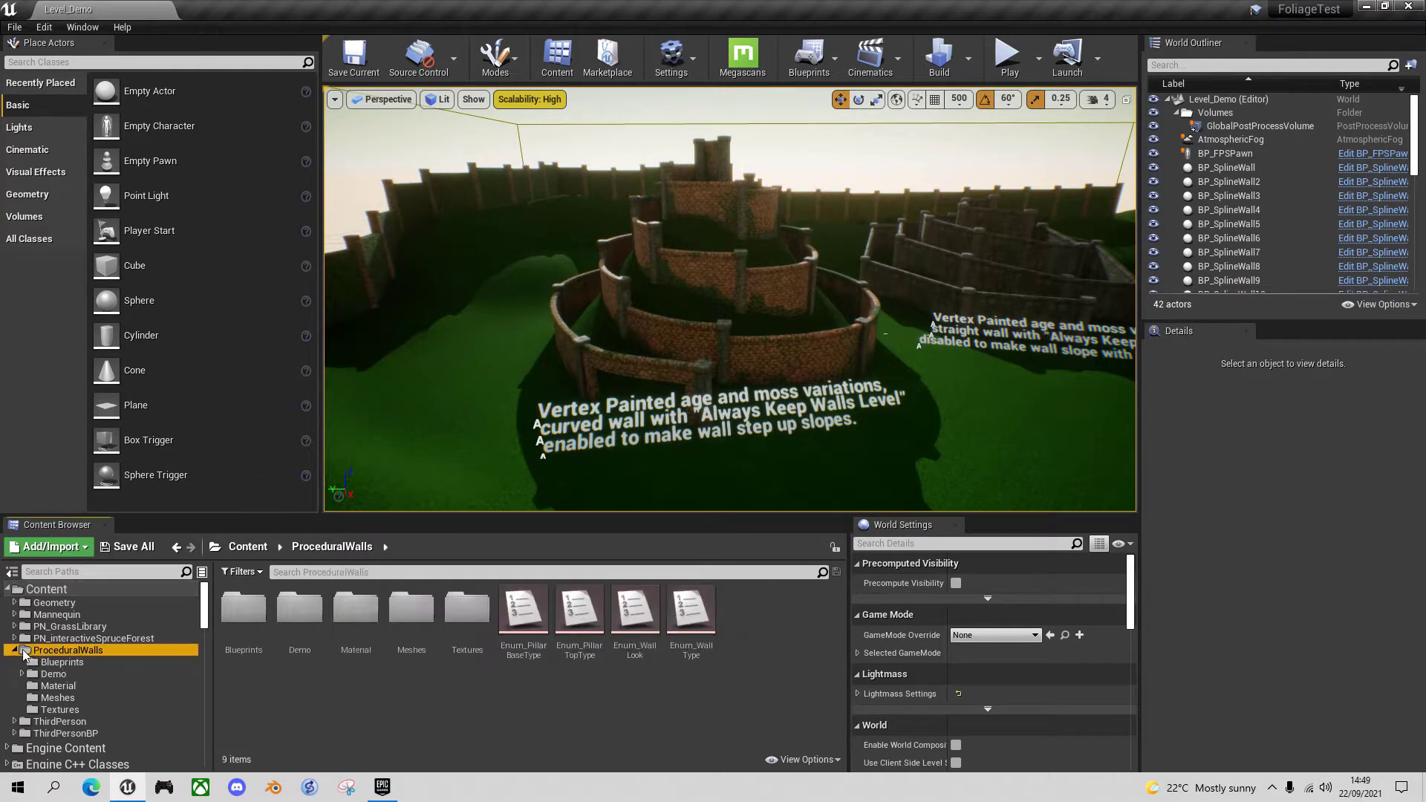
pyautogui.click(68, 666)
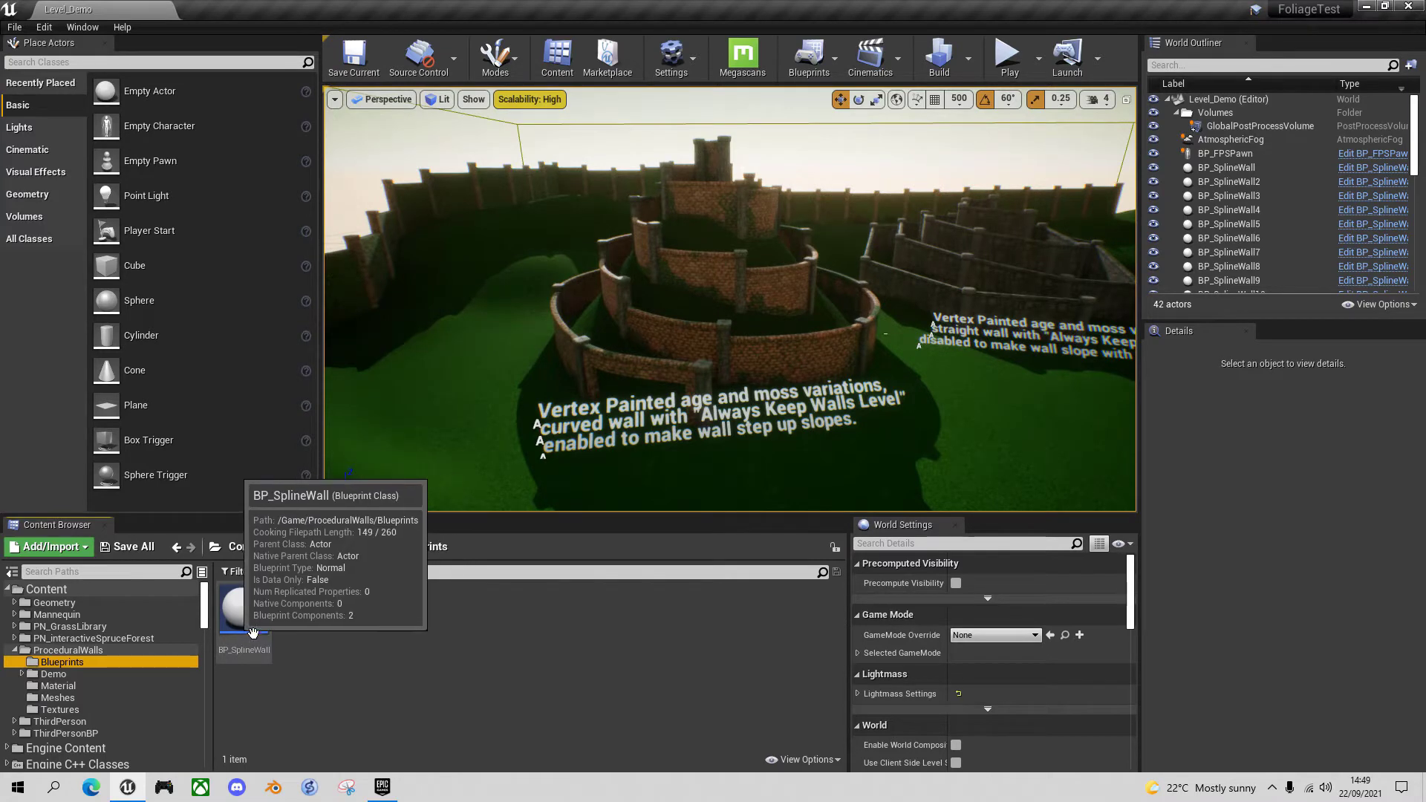
pyautogui.click(53, 674)
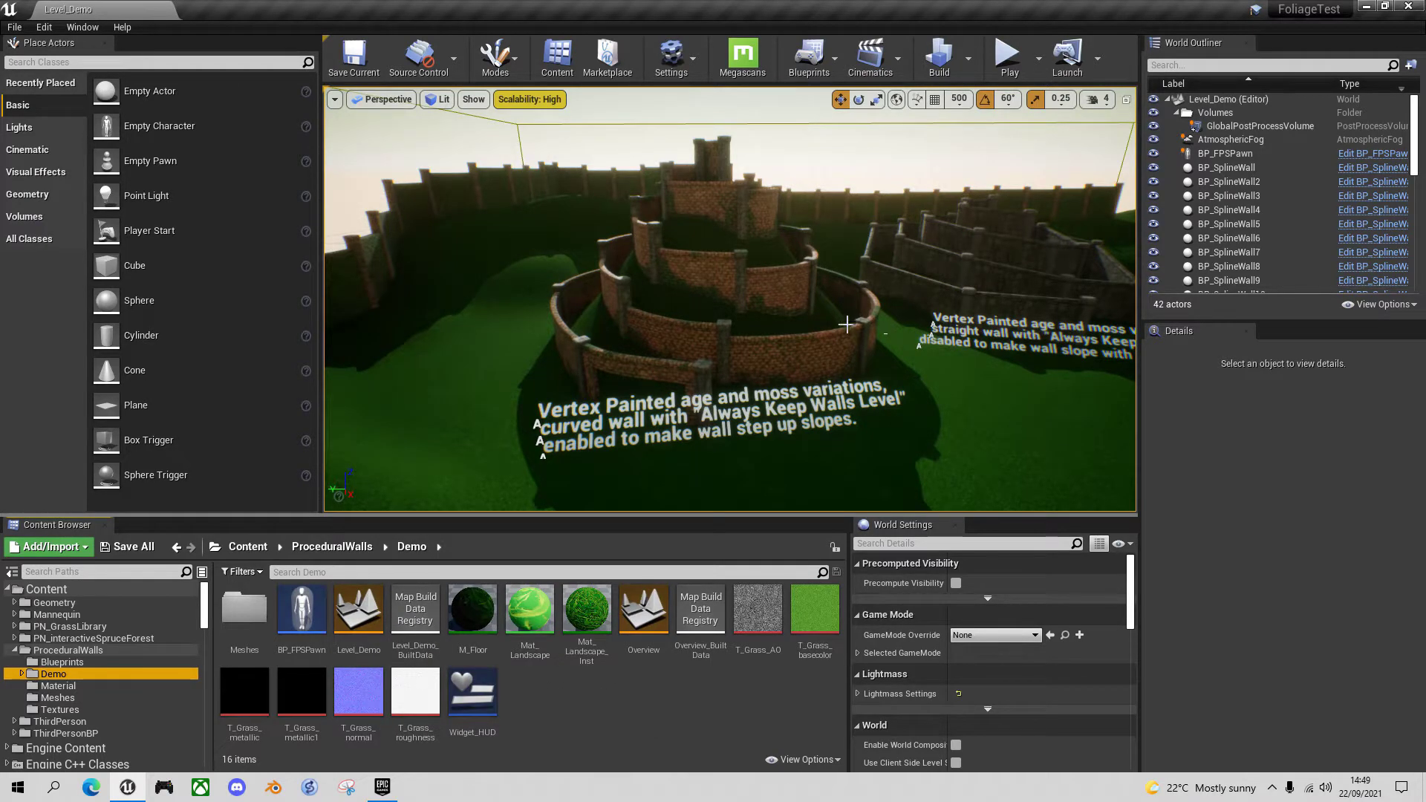
# - Fly around the Level_Demo map to examine the sample spline walls, the tunnel and the maze exteriors
pyautogui.moveTo(828, 322); pyautogui.dragTo(1032, 332, button='right')
pyautogui.press('w')
pyautogui.press('s')
pyautogui.press('w')
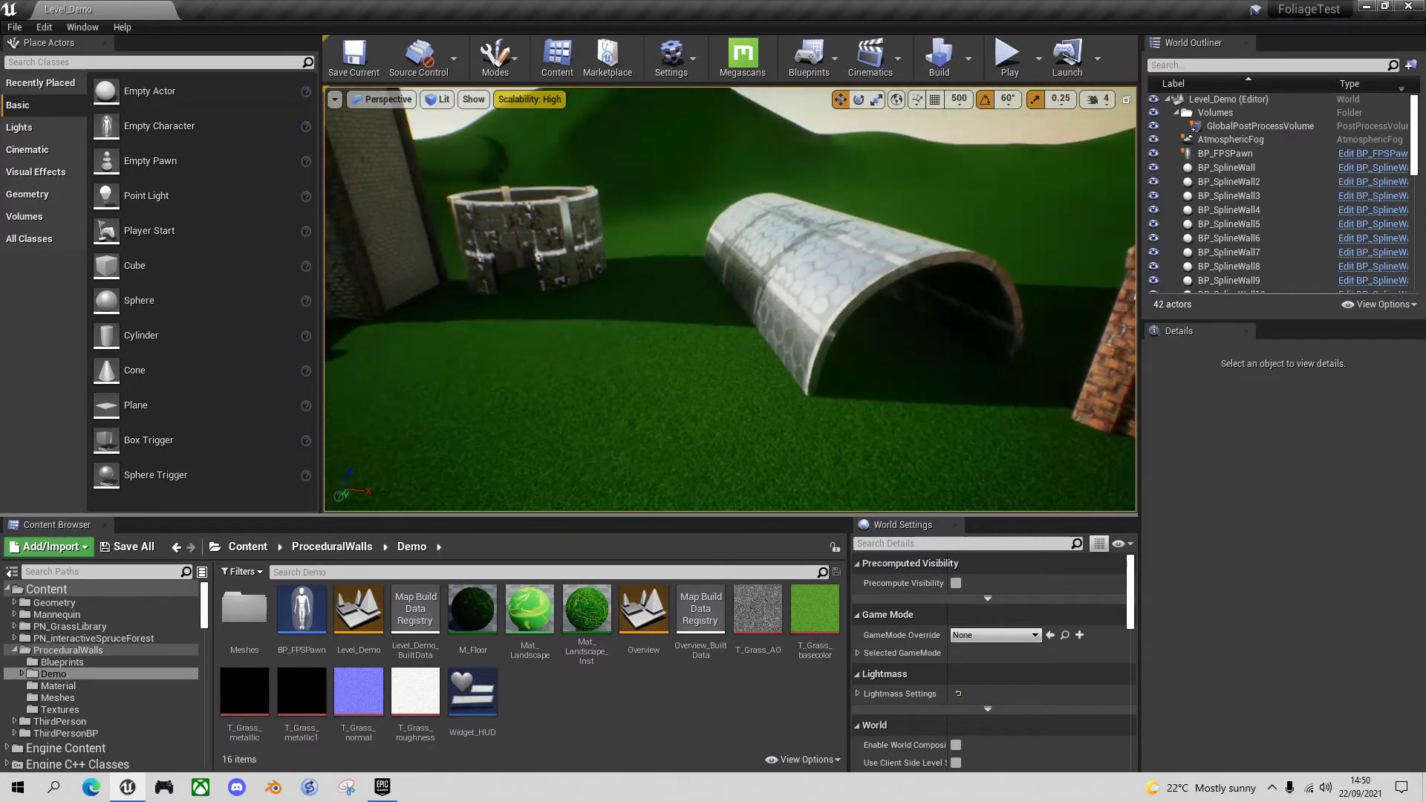
pyautogui.moveTo(730, 299); pyautogui.dragTo(839, 301, button='right')
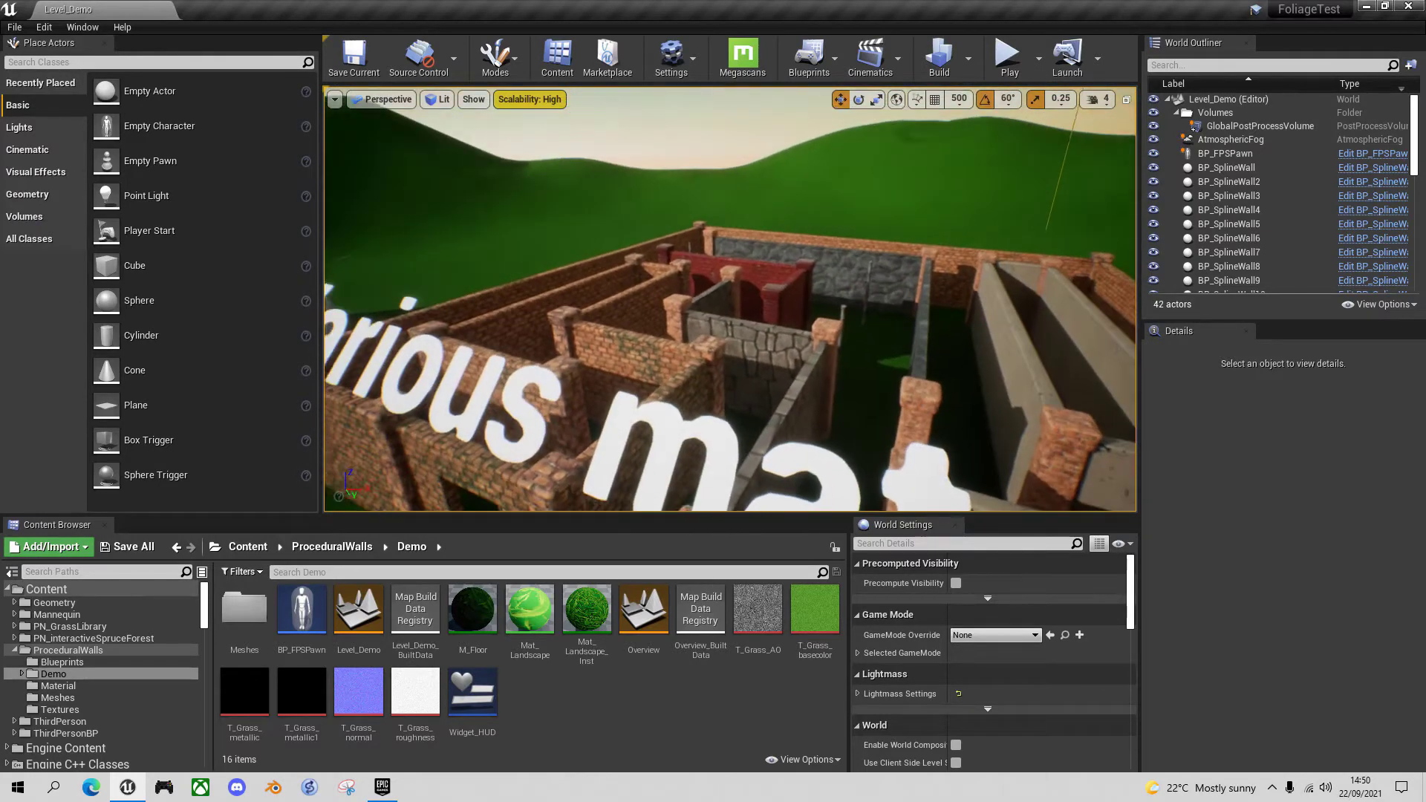
pyautogui.moveTo(731, 299)
pyautogui.mouseDown(button='right')
pyautogui.moveTo(753, 310)
pyautogui.moveTo(786, 292)
pyautogui.moveTo(609, 291)
pyautogui.moveTo(735, 289)
pyautogui.mouseUp(button='right')
pyautogui.press('w')
pyautogui.press('w')
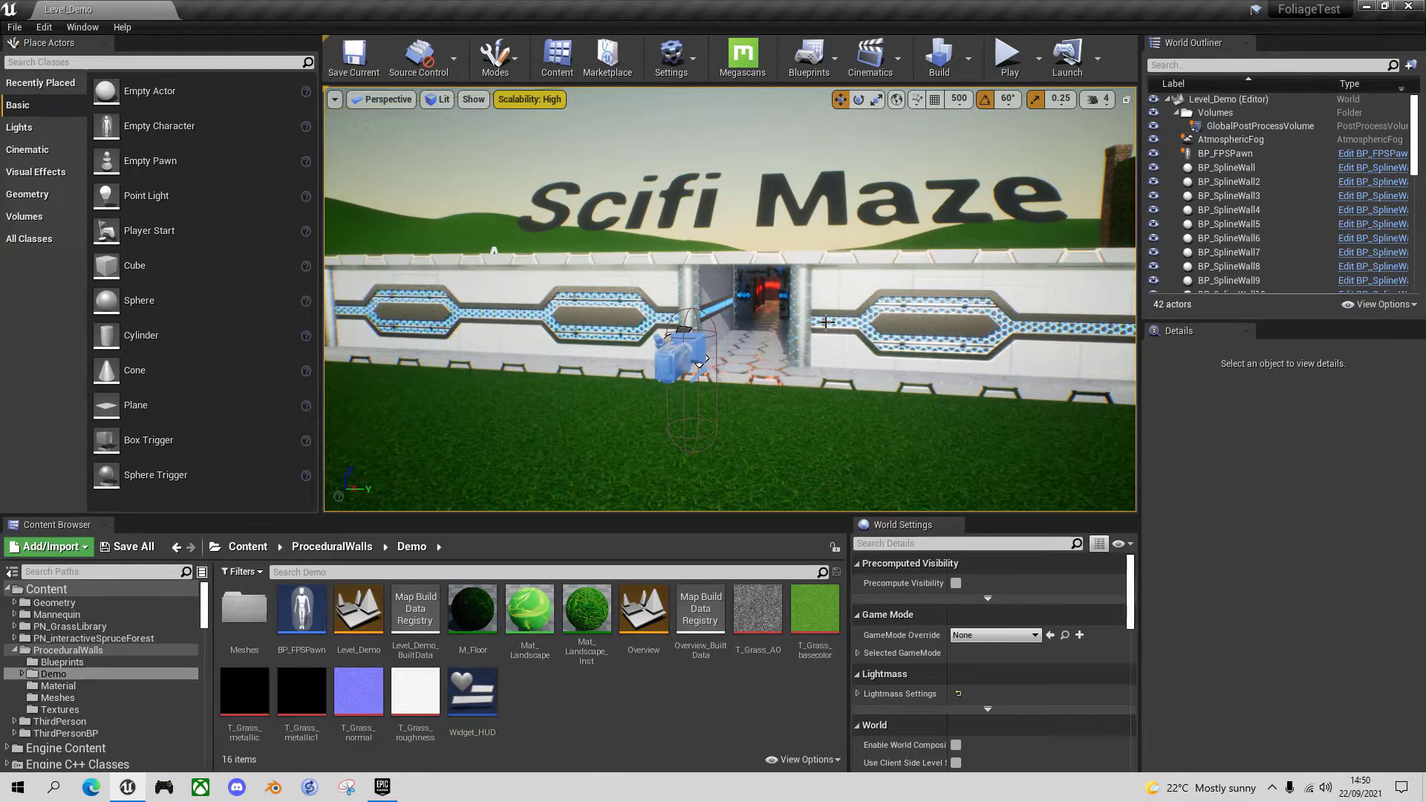
# - Play-test Level_Demo by walking through the Scifi Maze with the flashlight, and end the play session
pyautogui.hotkey('alt', 'p')
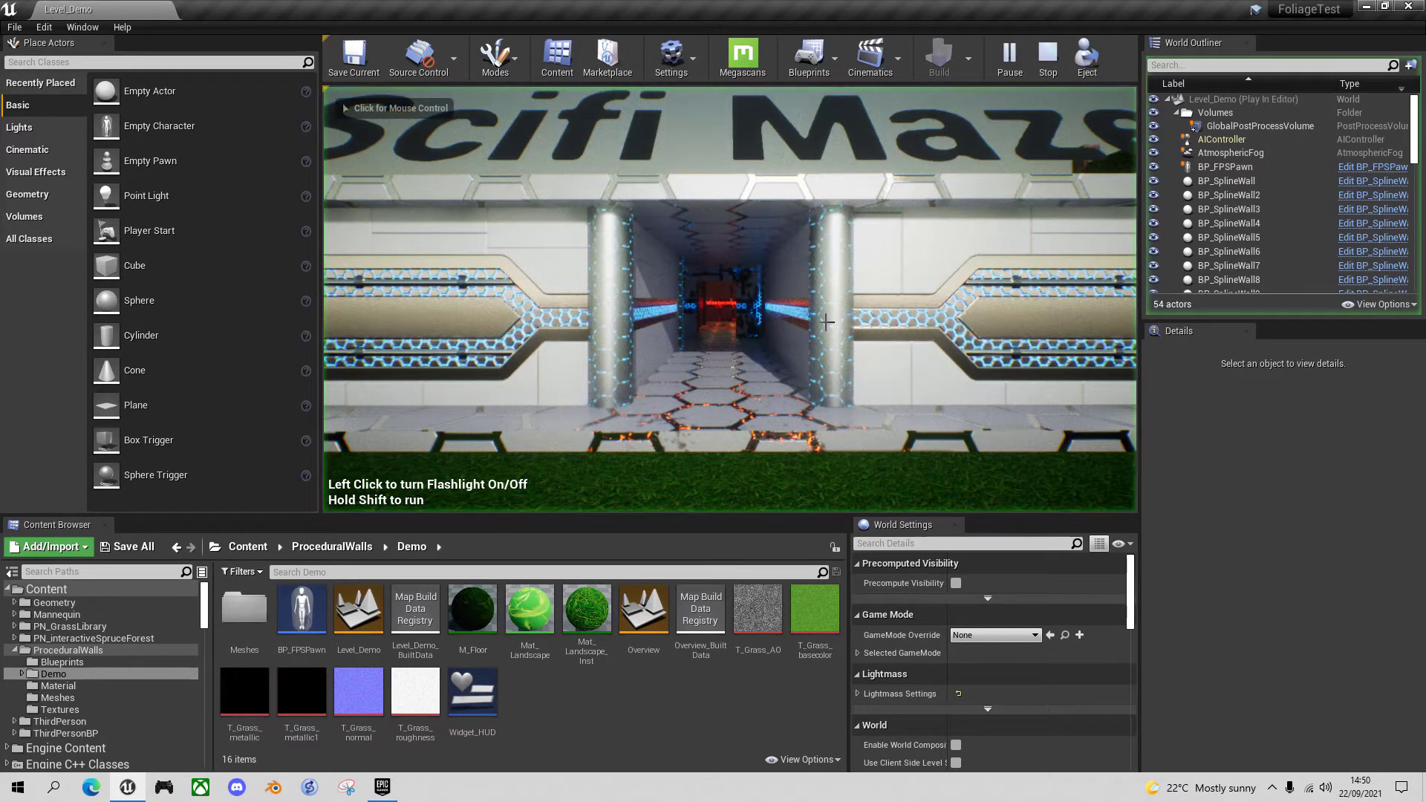
pyautogui.click(761, 342)
pyautogui.press('w')
pyautogui.press('w')
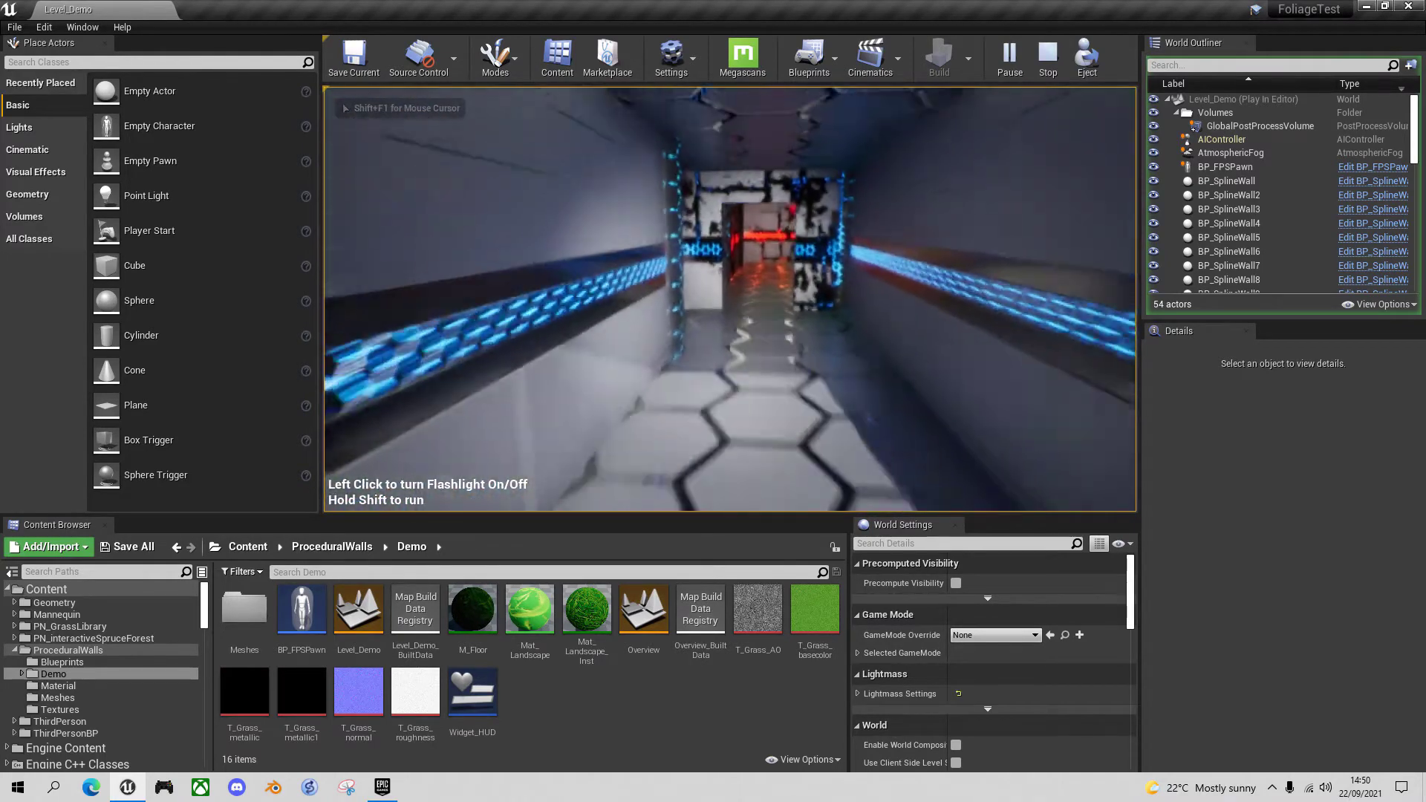
pyautogui.press('w')
pyautogui.click(729, 299)
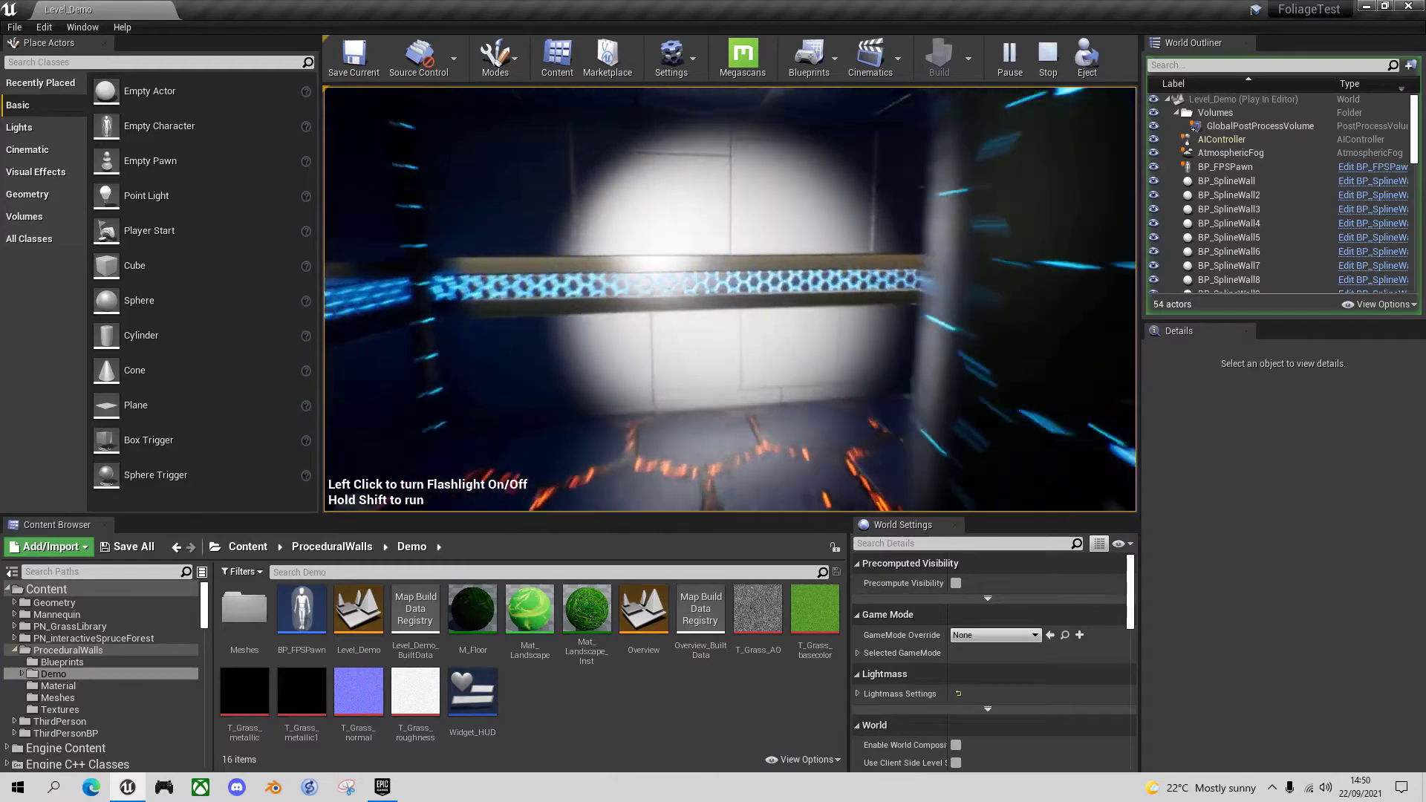
pyautogui.press('w')
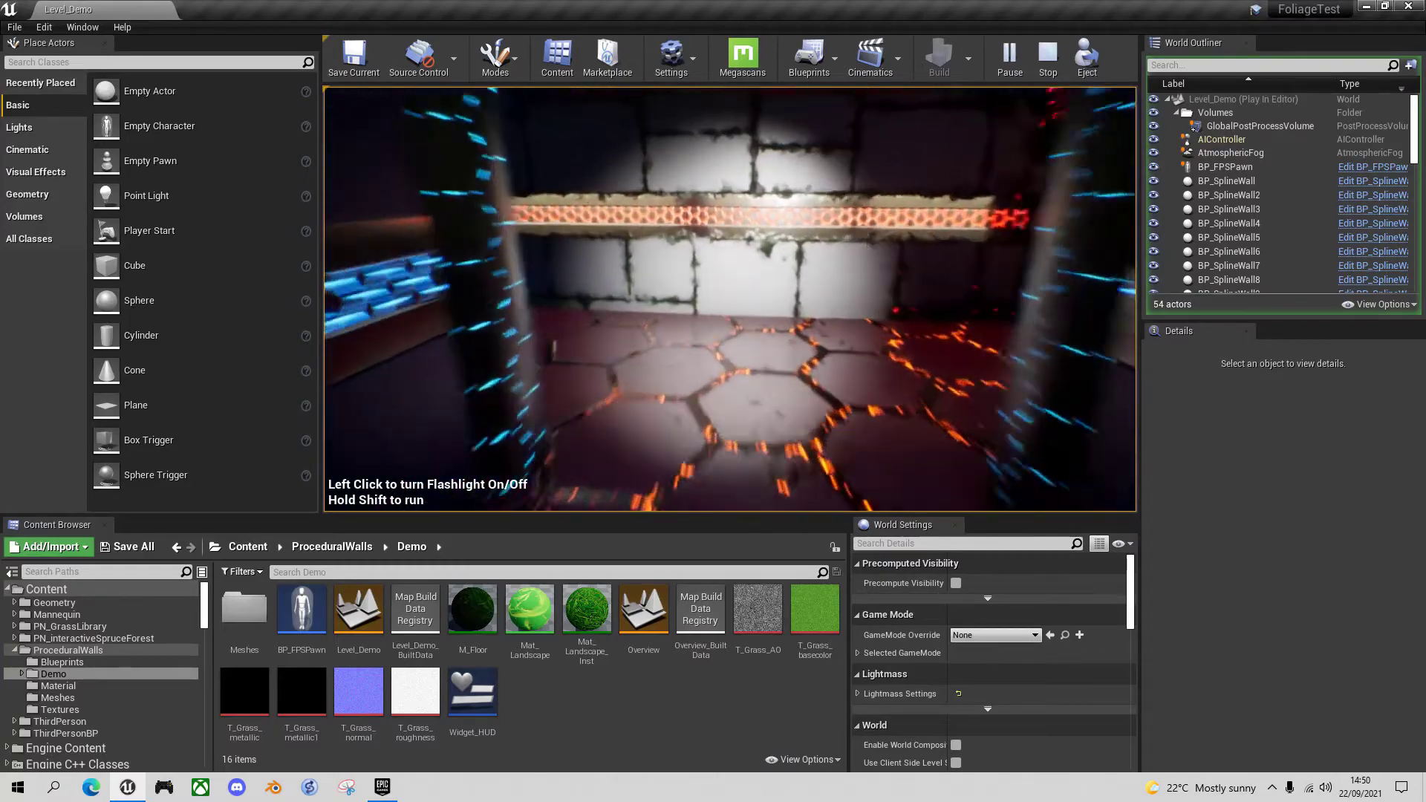
pyautogui.press('w')
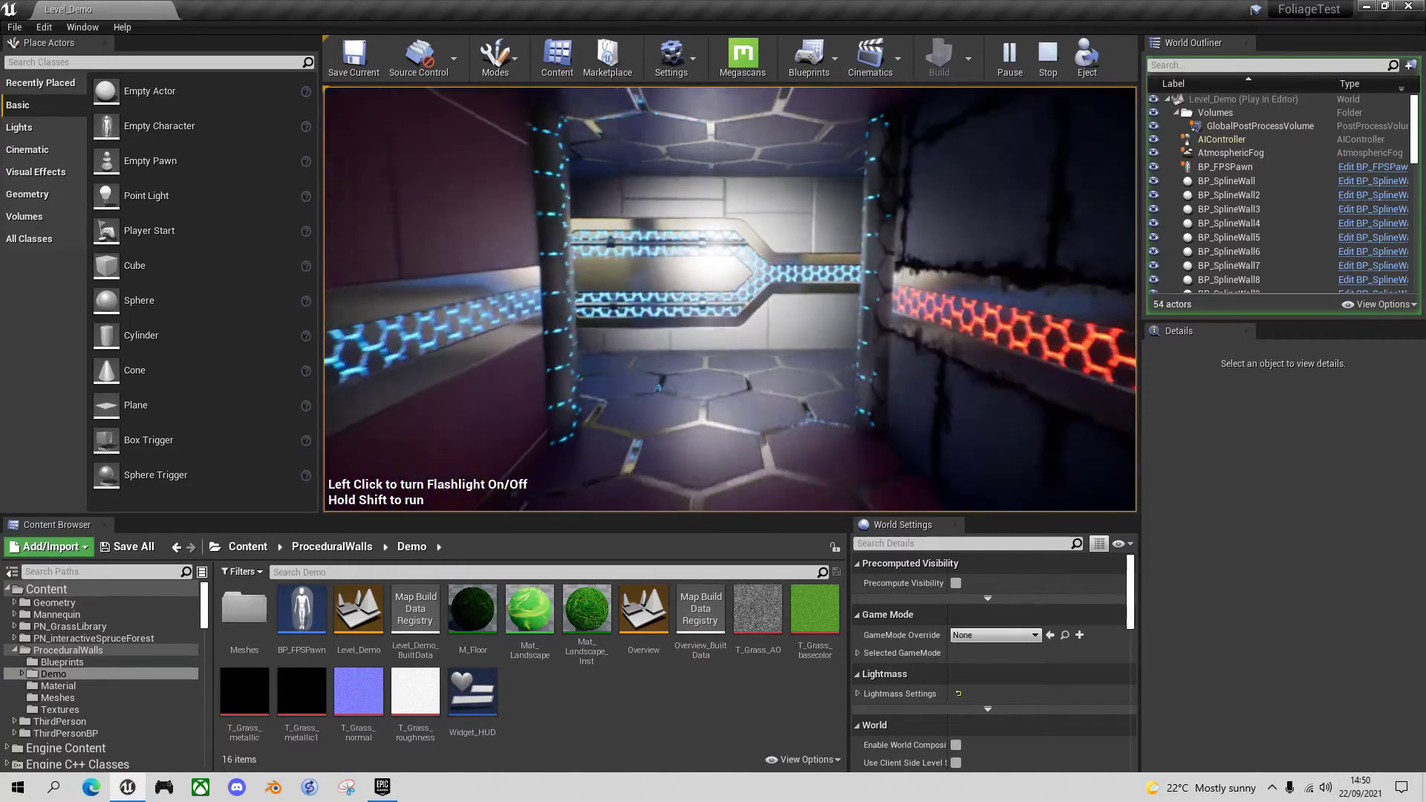
pyautogui.press('w')
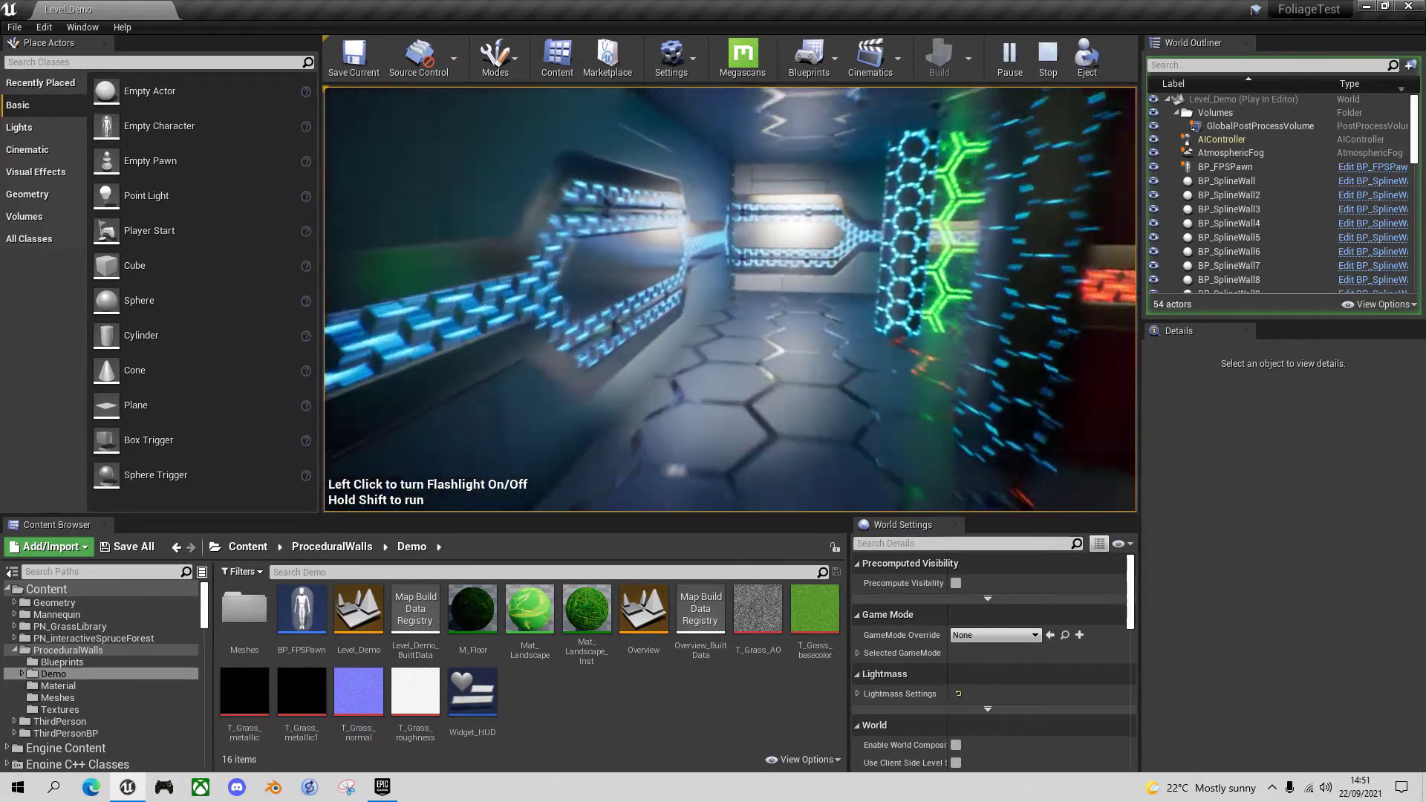
pyautogui.press('w')
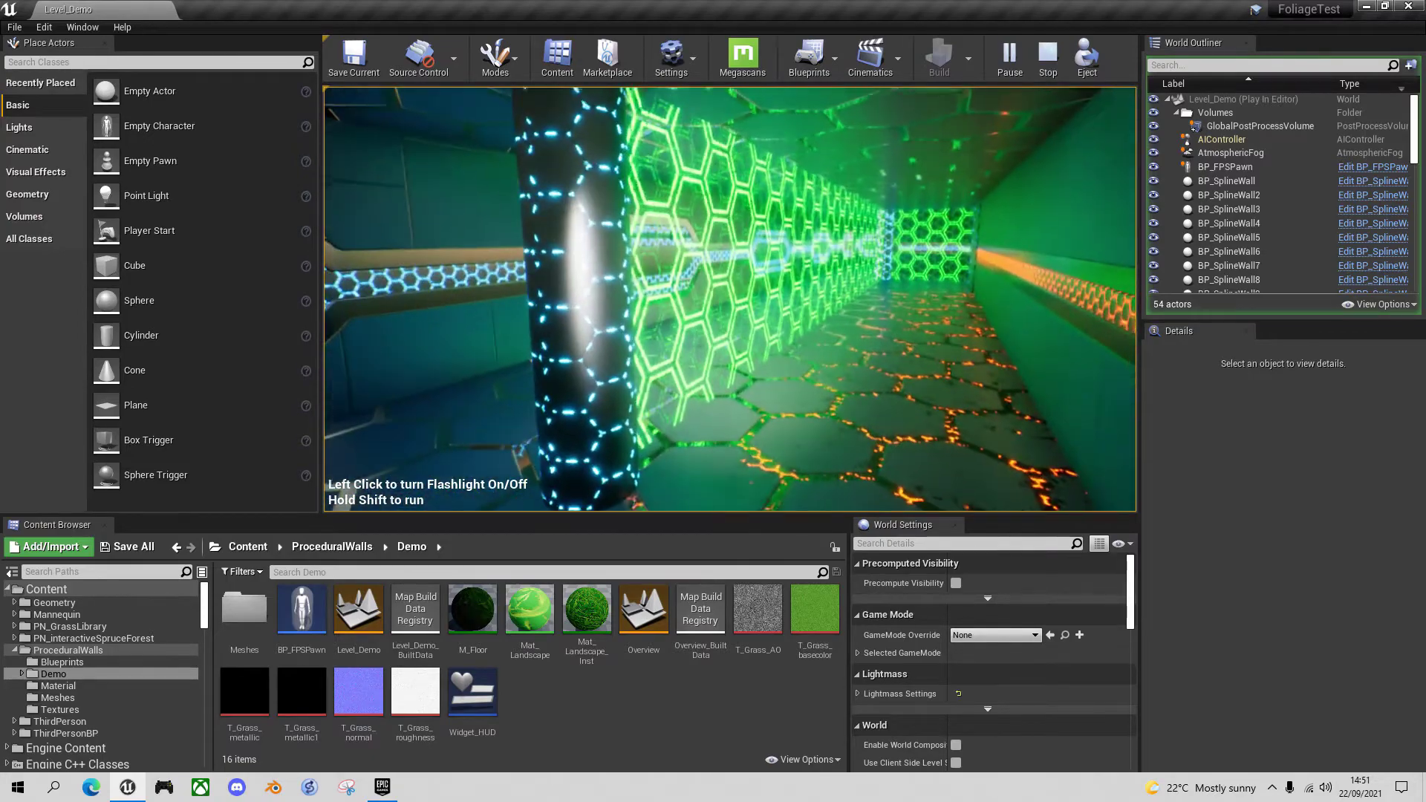
pyautogui.press('w')
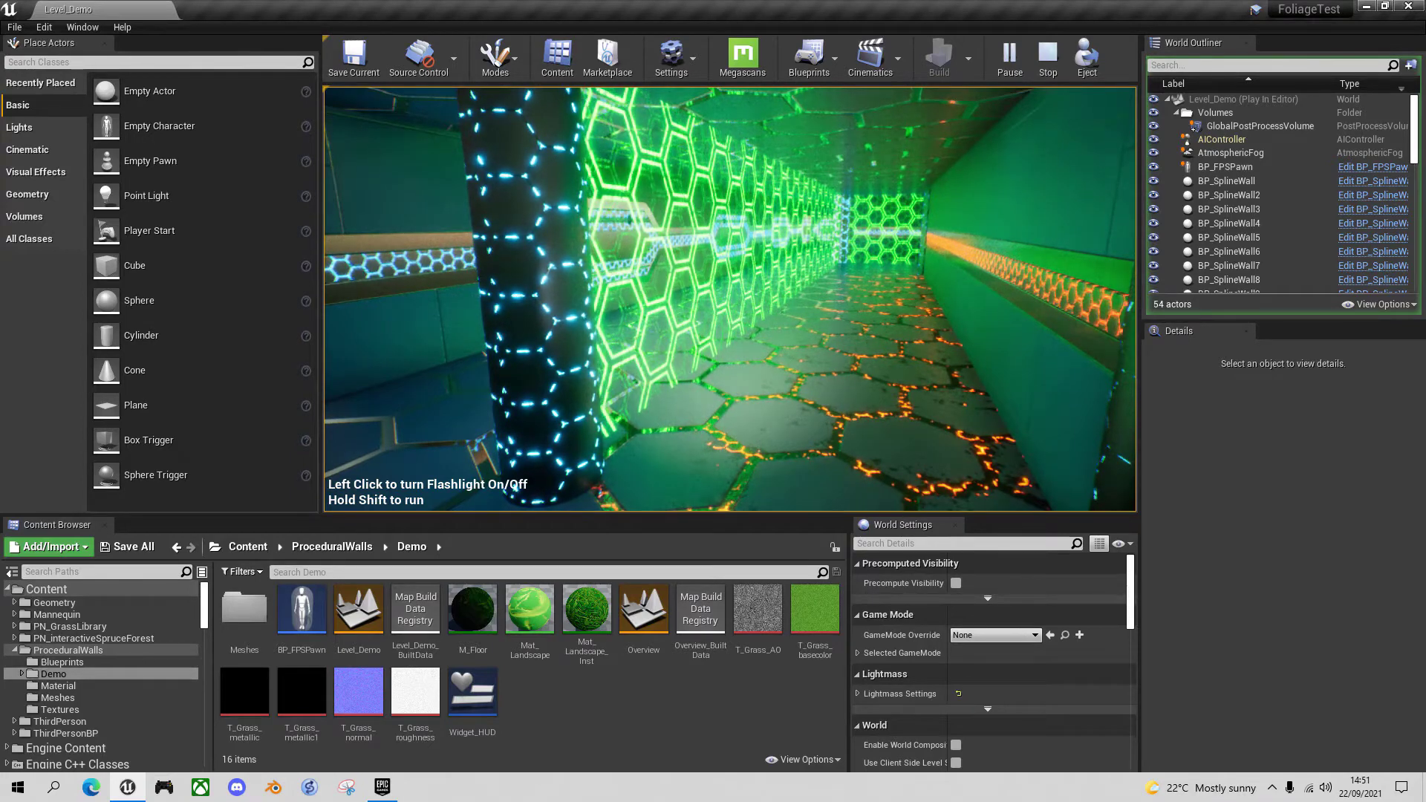
pyautogui.press('Escape')
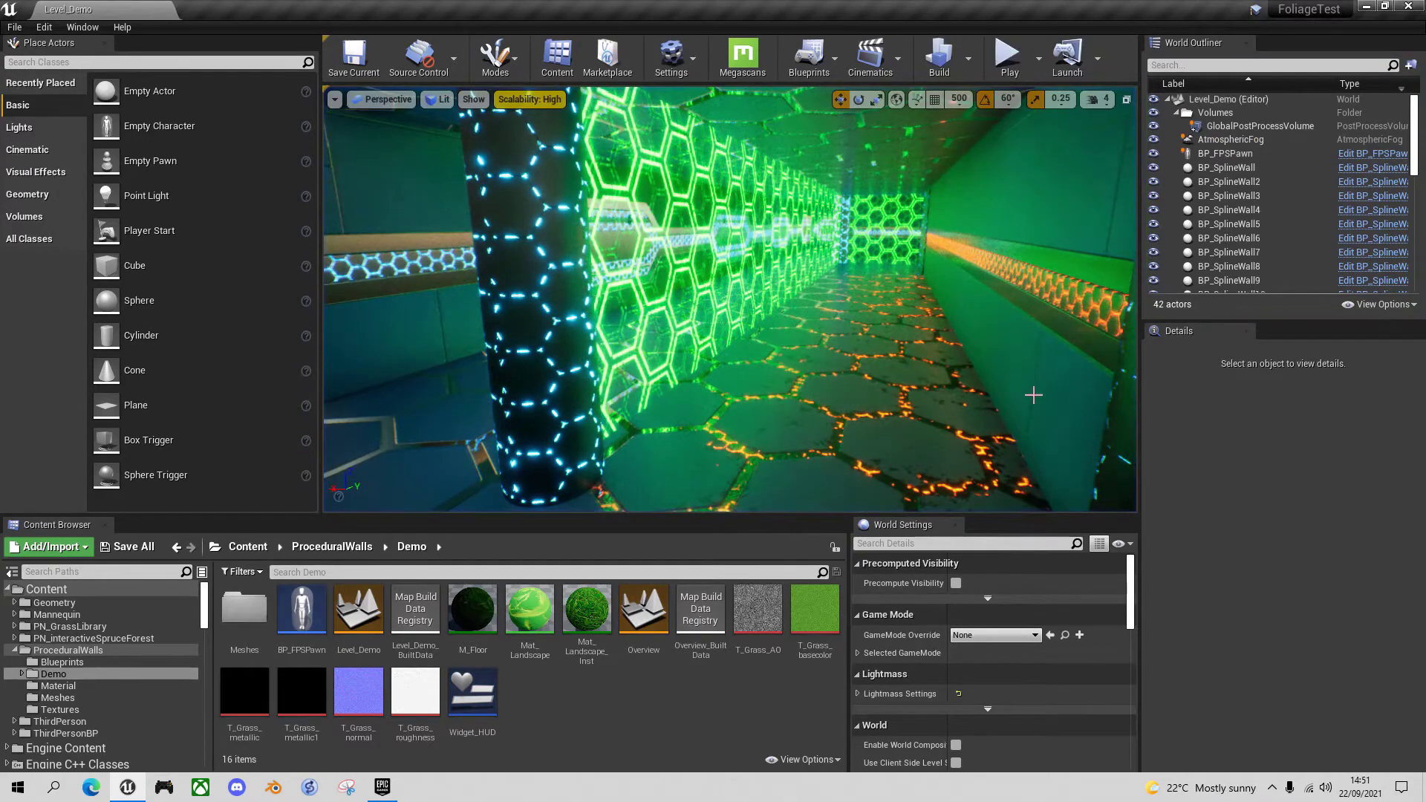
# - Open the DemoLandscape level from the PN_GrassLibrary Maps folder
pyautogui.click(15, 627)
pyautogui.click(52, 674)
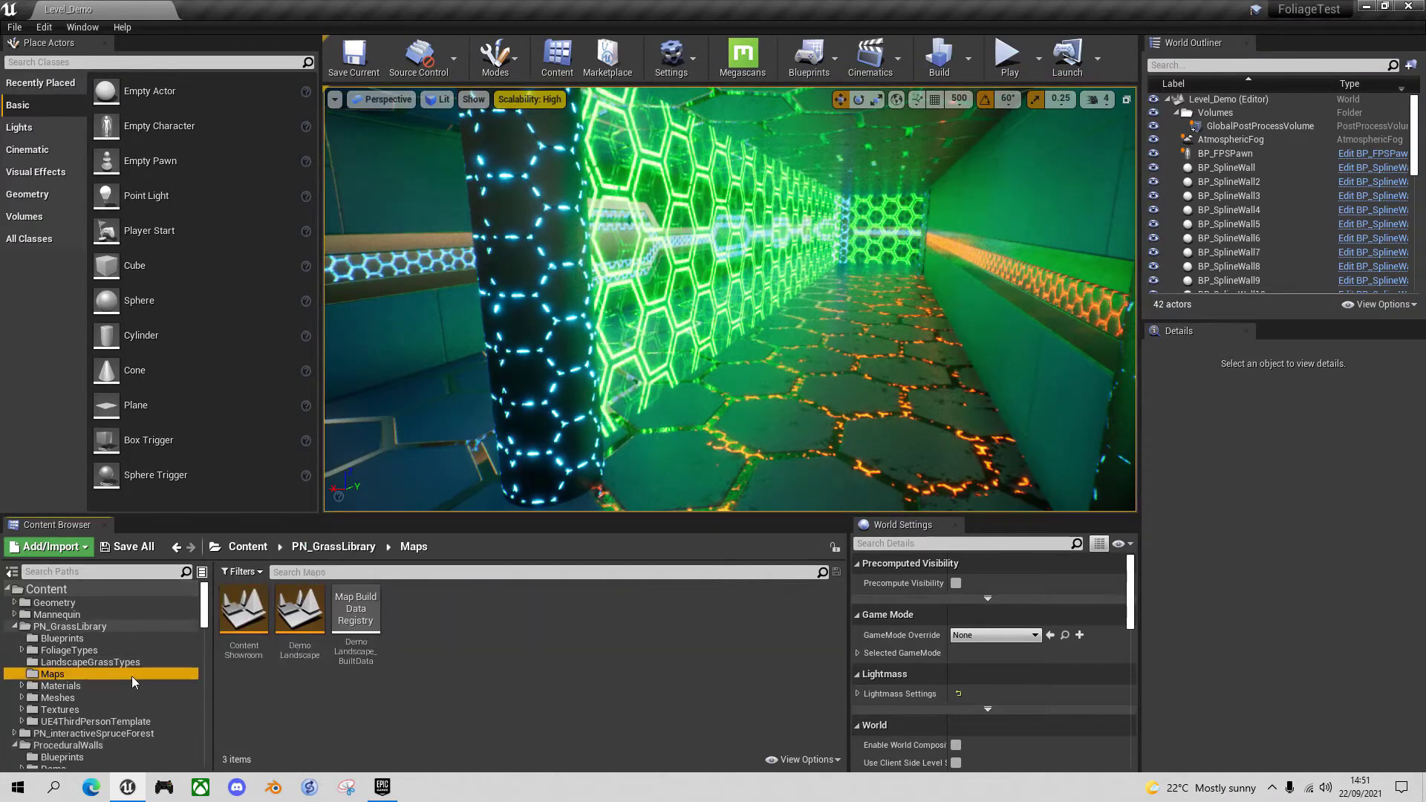
pyautogui.doubleClick(300, 613)
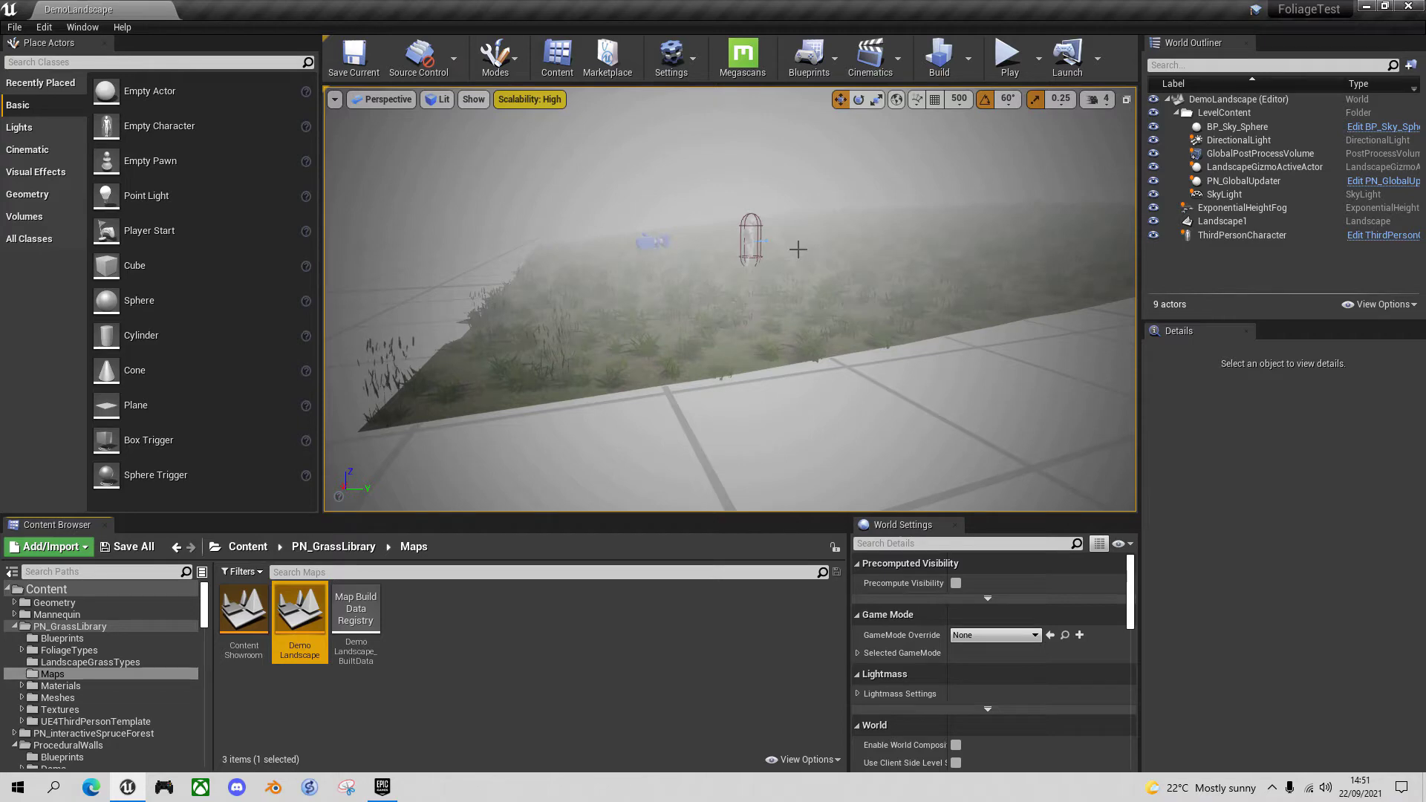
# - Play-test the DemoLandscape level by walking the character through the grass, and end the play session
pyautogui.hotkey('alt', 'p')
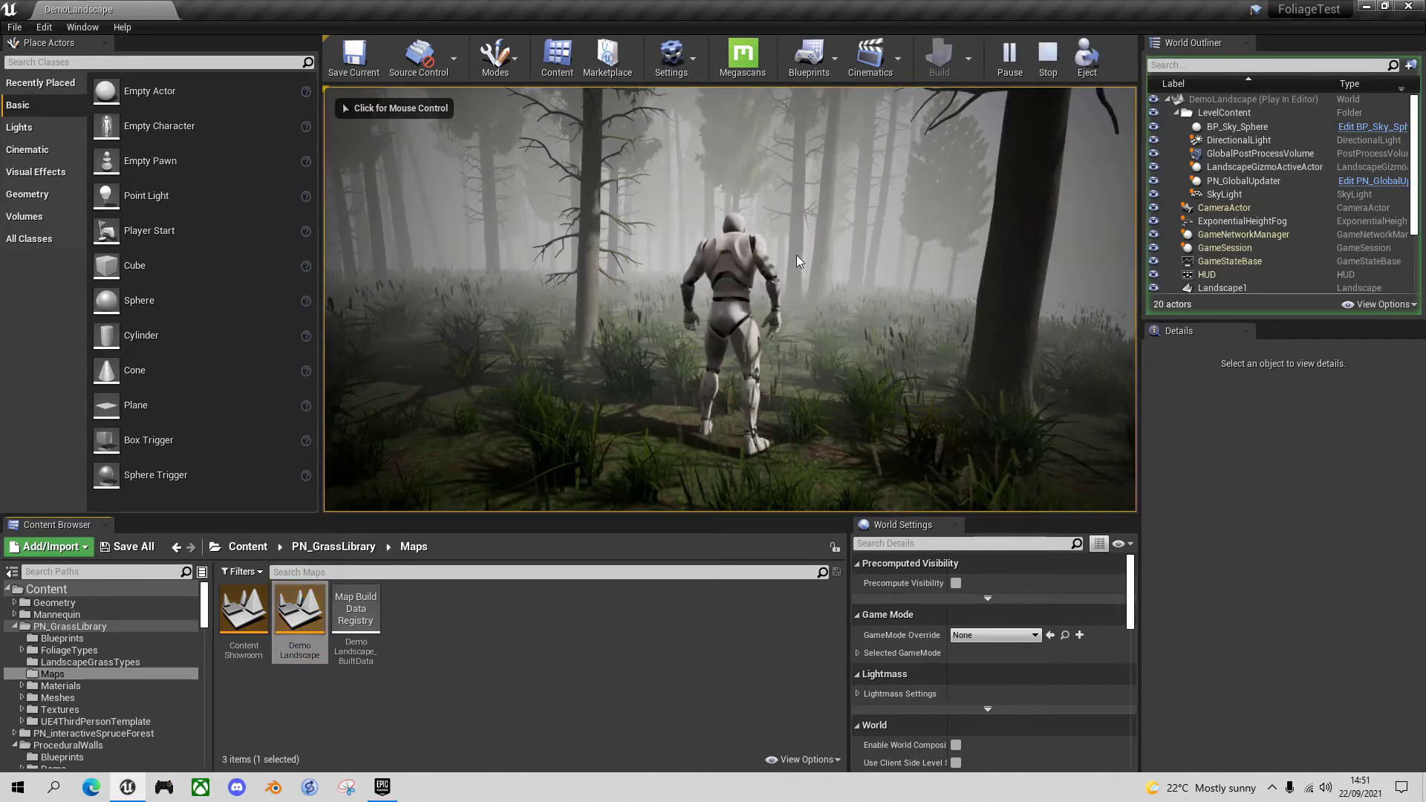
pyautogui.click(797, 256)
pyautogui.press('w')
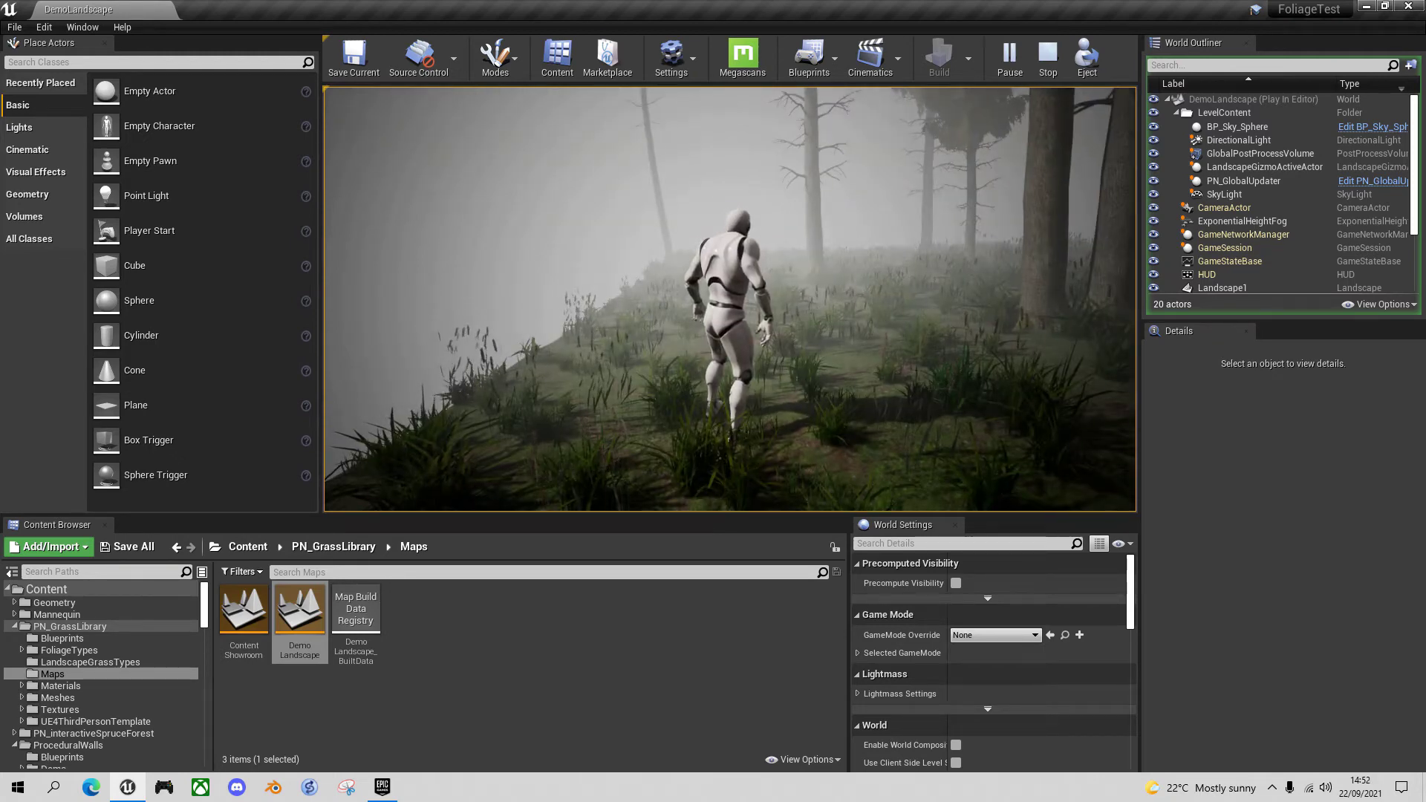
pyautogui.press('Escape')
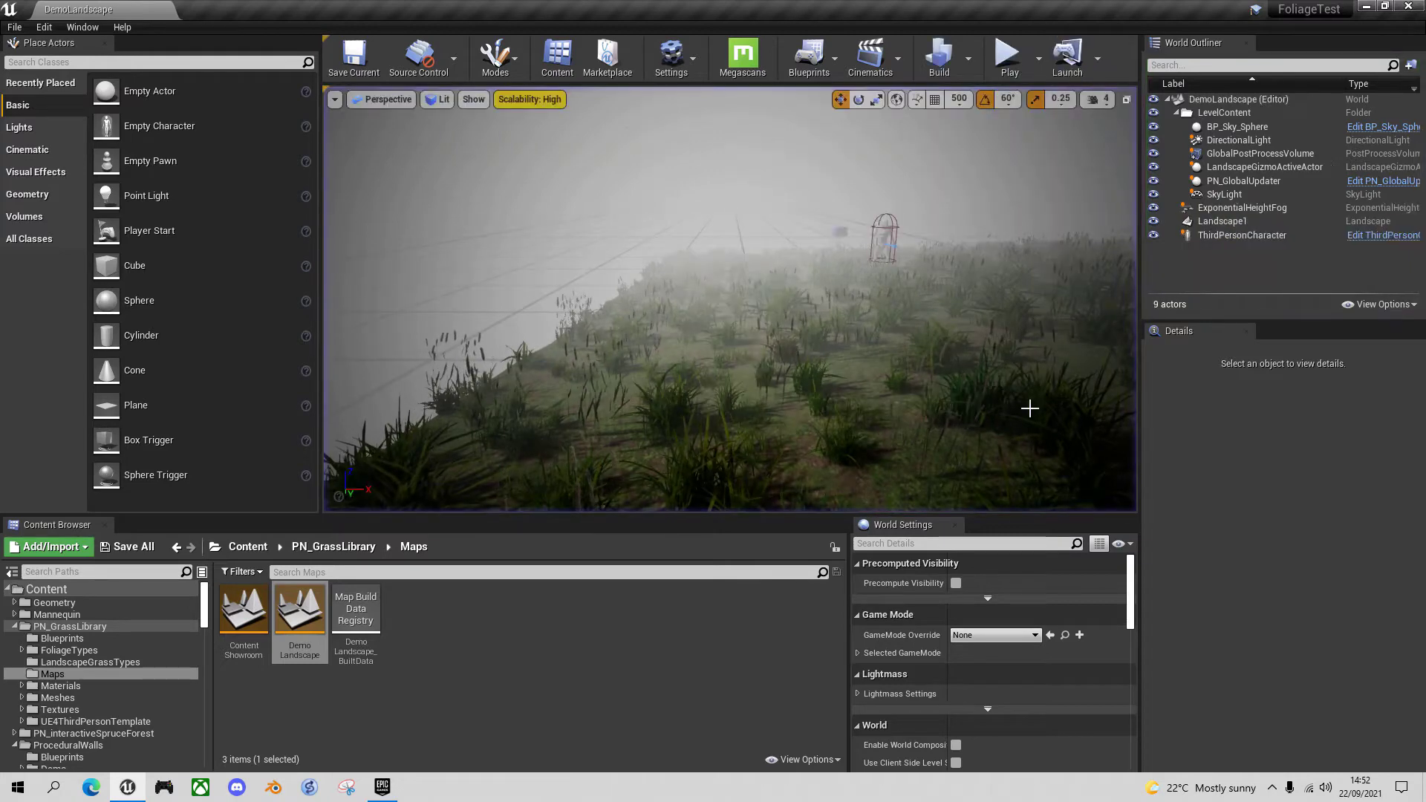
# - Hide the ExponentialHeightFog actor to clear the view of the landscape's corner
pyautogui.click(1153, 207)
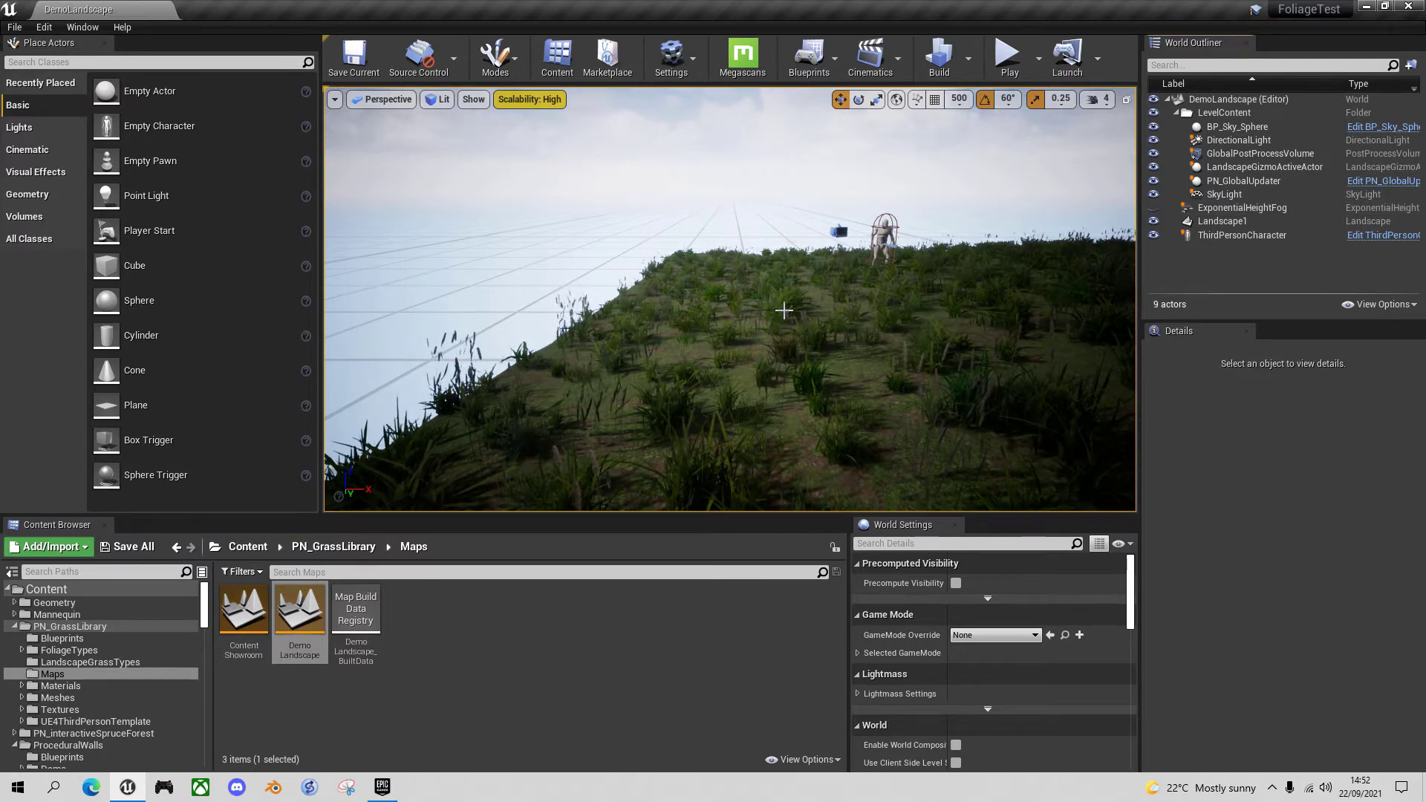
pyautogui.press('a')
pyautogui.moveTo(731, 298); pyautogui.dragTo(922, 298, button='right')
pyautogui.press('Up')
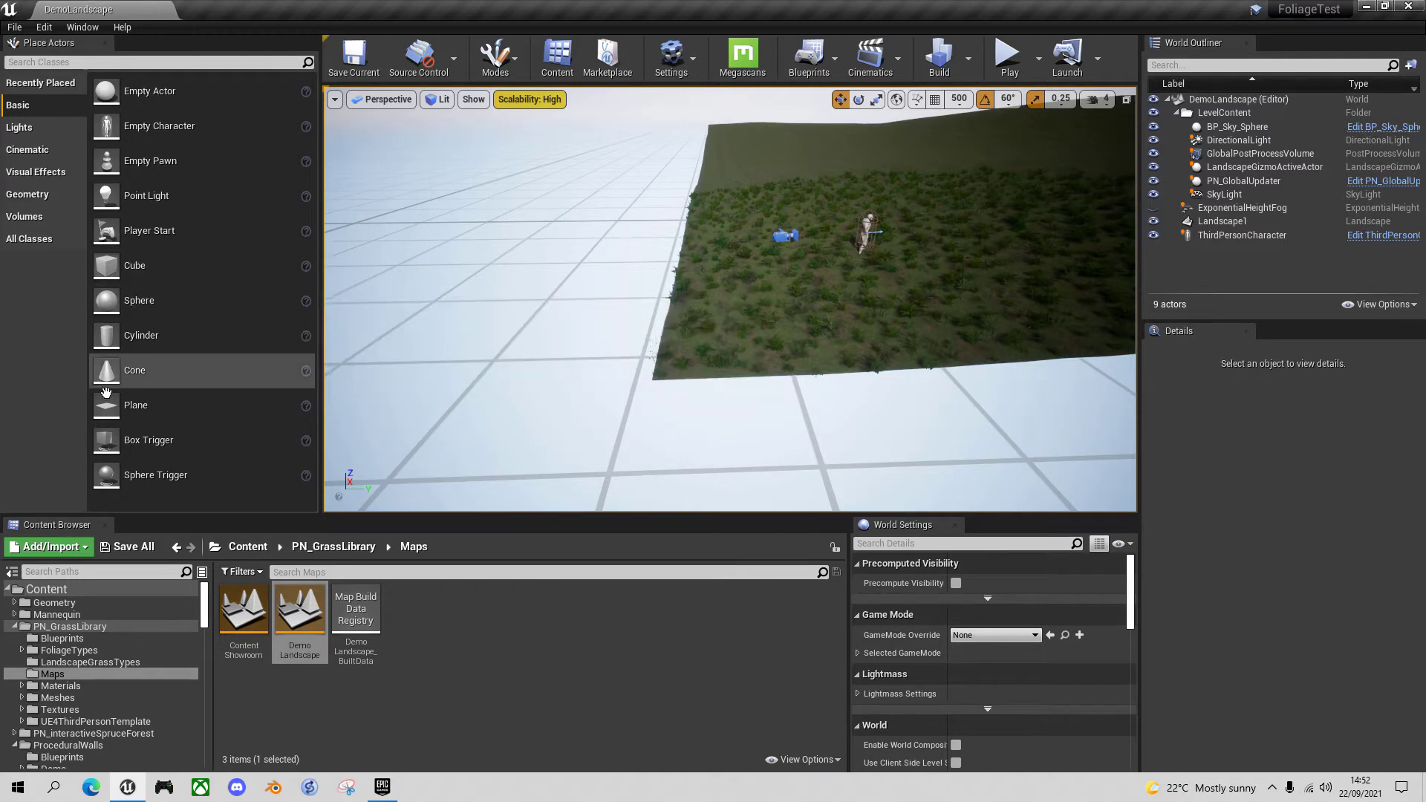
# - Place a BP_SplineWall from the ProceduralWalls Blueprints folder at the near corner of the landscape
pyautogui.click(14, 626)
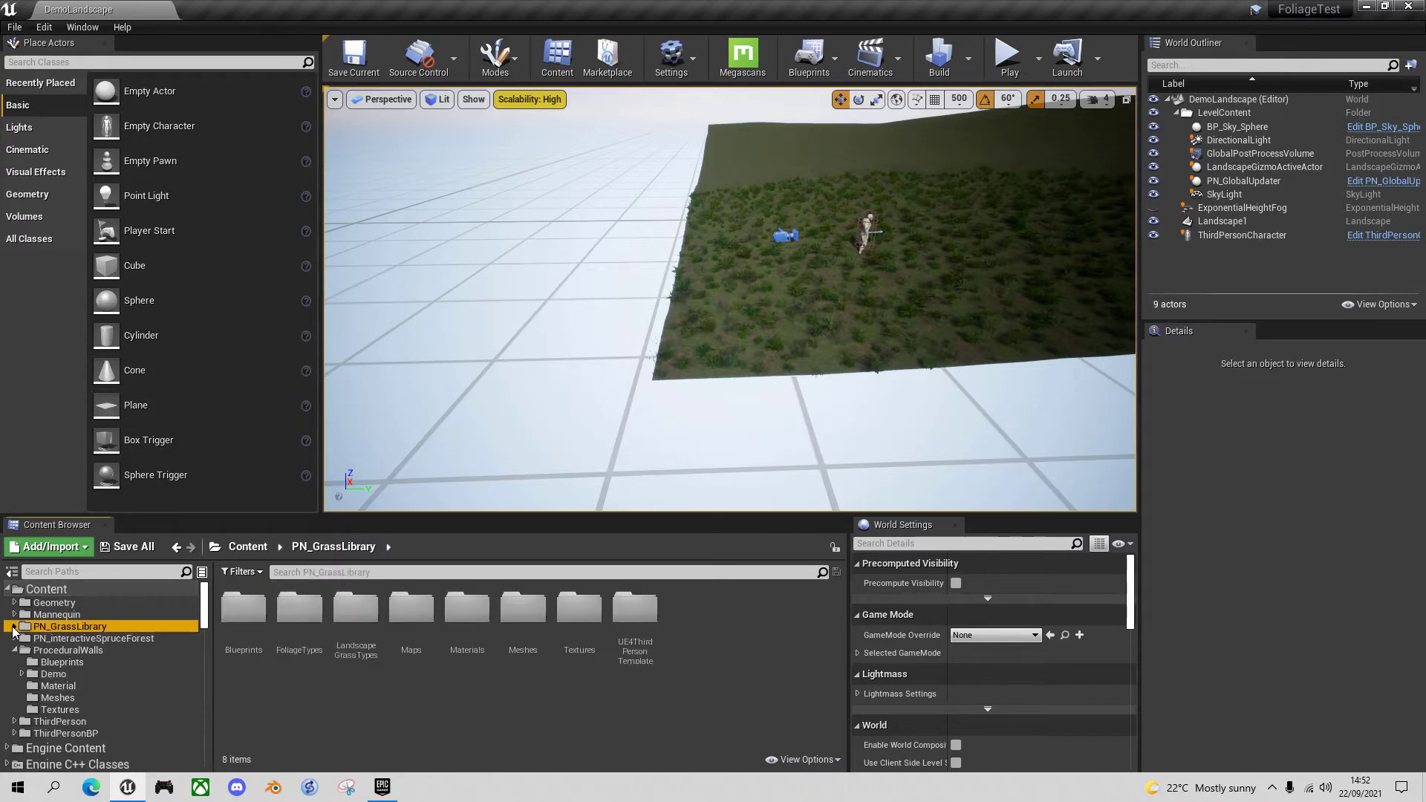
pyautogui.click(64, 662)
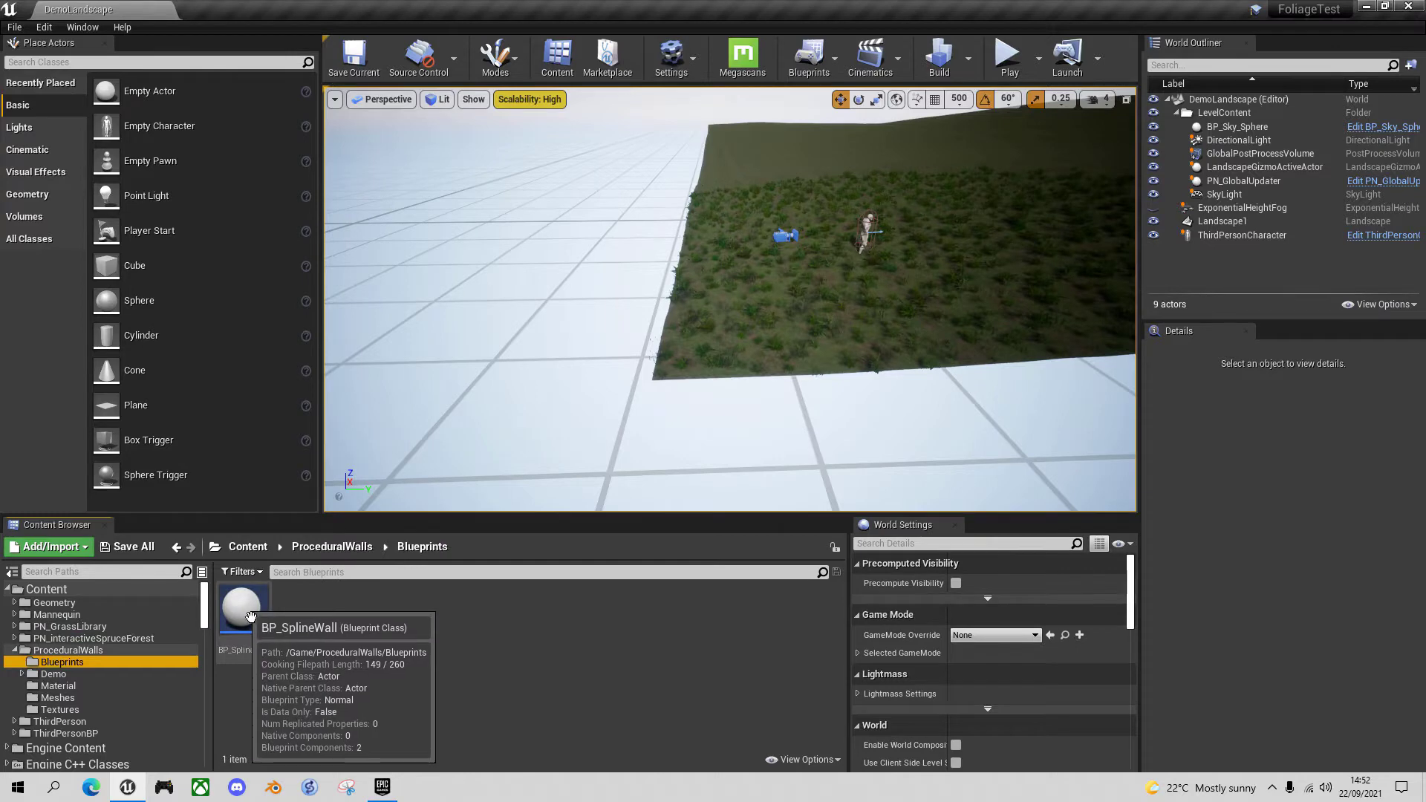
pyautogui.moveTo(266, 617); pyautogui.dragTo(680, 372)
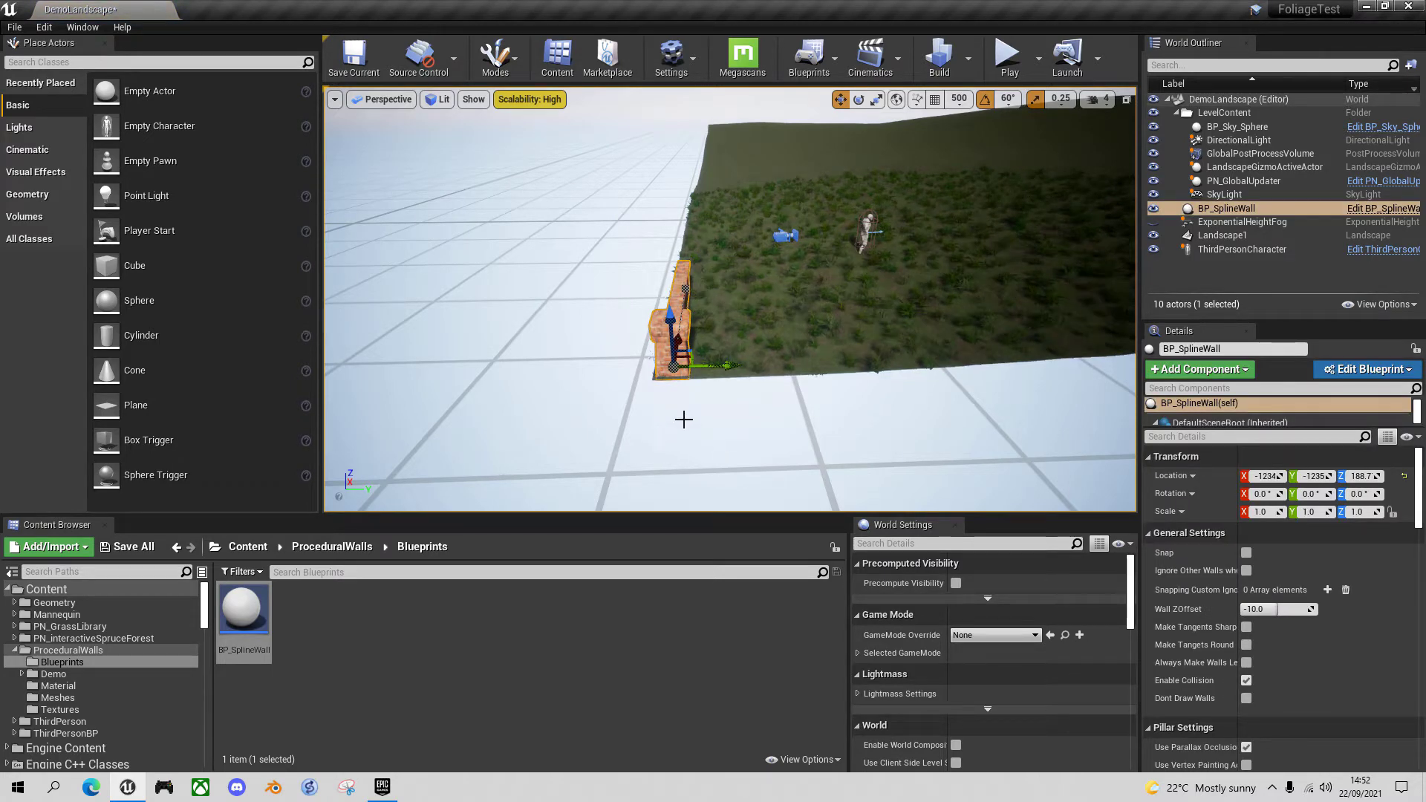
# - Inspect the new wall's spline from outside the landscape by selecting its far end point and its corner start point
pyautogui.press('a')
pyautogui.moveTo(679, 372); pyautogui.dragTo(900, 376, button='right')
pyautogui.press('d')
pyautogui.press('s')
pyautogui.press('a')
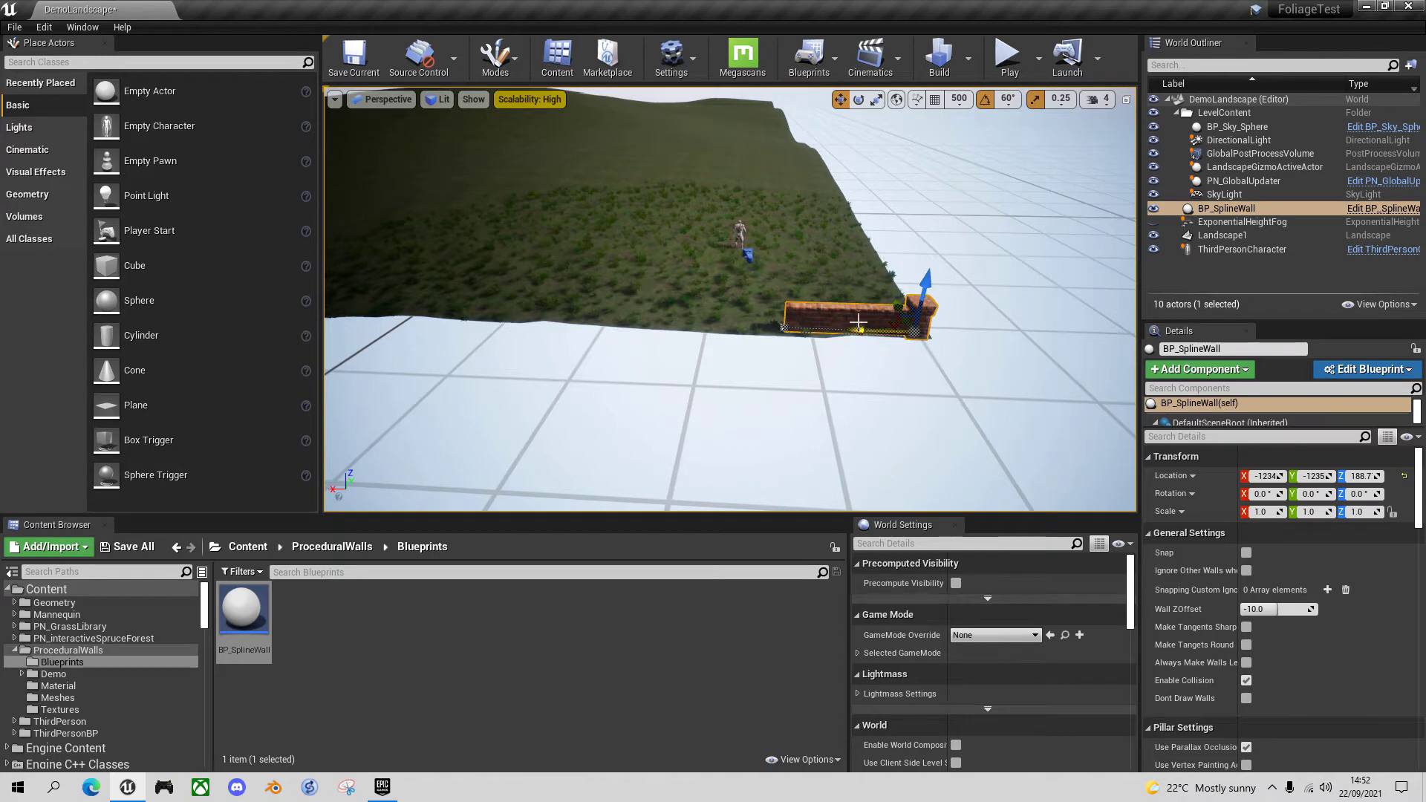
pyautogui.click(791, 334)
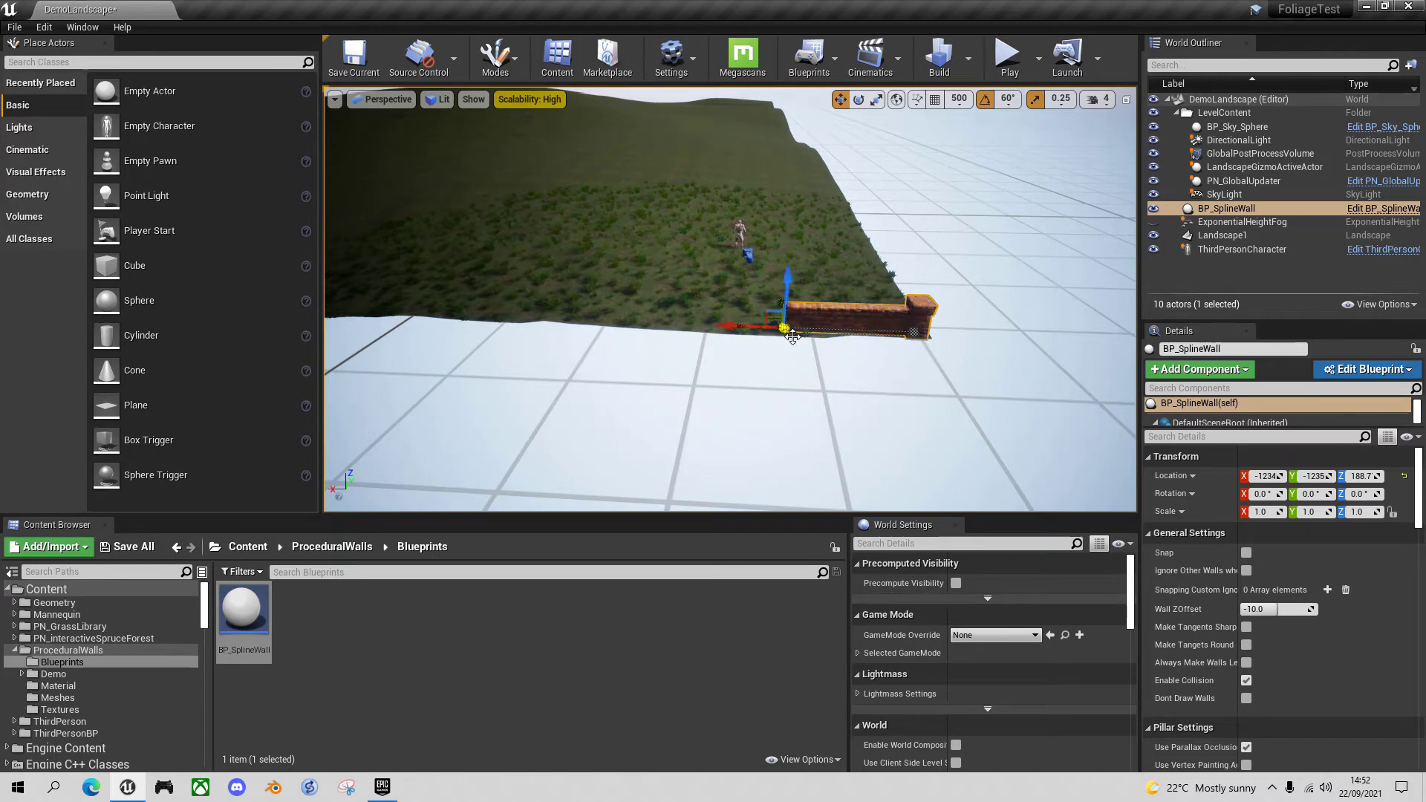
pyautogui.click(922, 343)
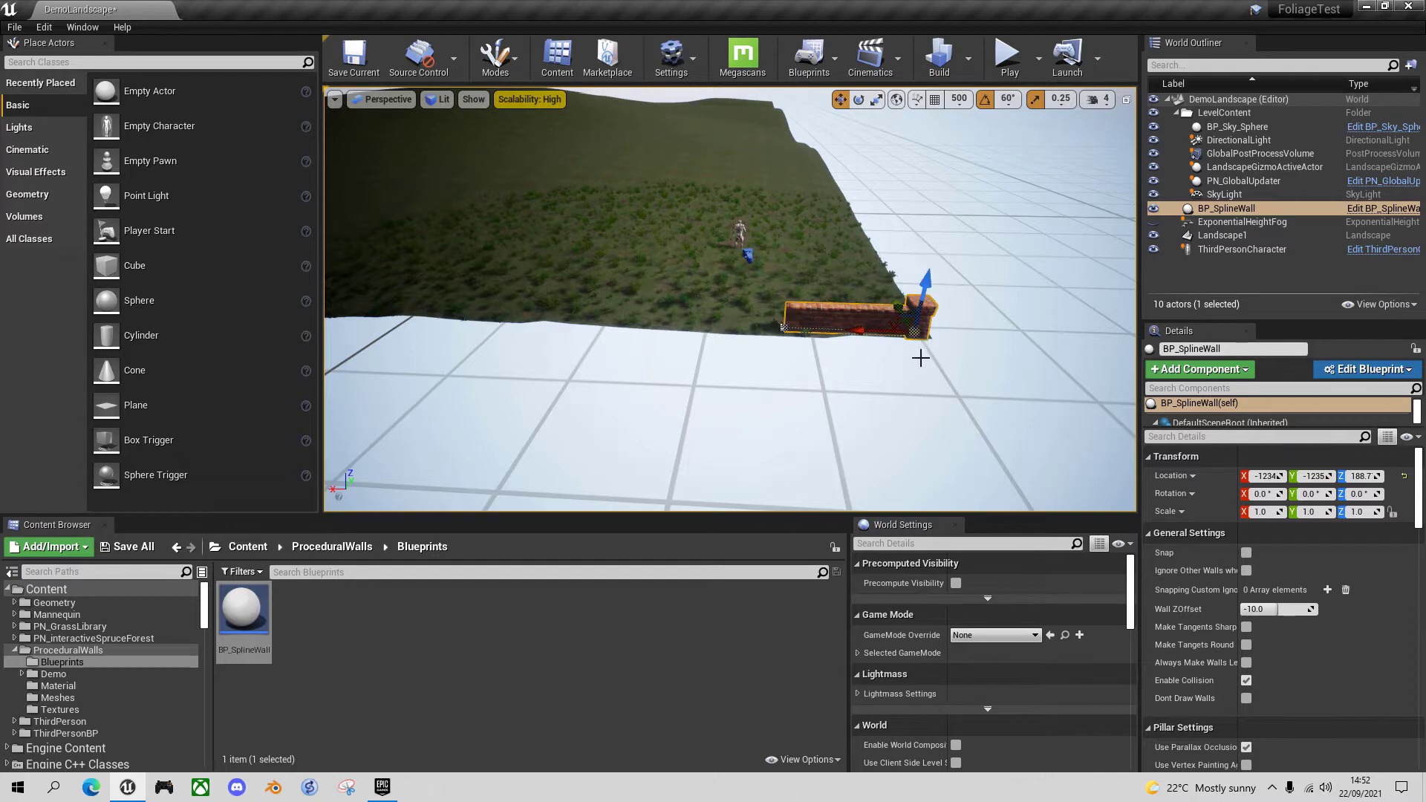
# - Stretch the wall's far end point along the landscape edge, and pull it back to leave one short section beside the corner
pyautogui.click(784, 328)
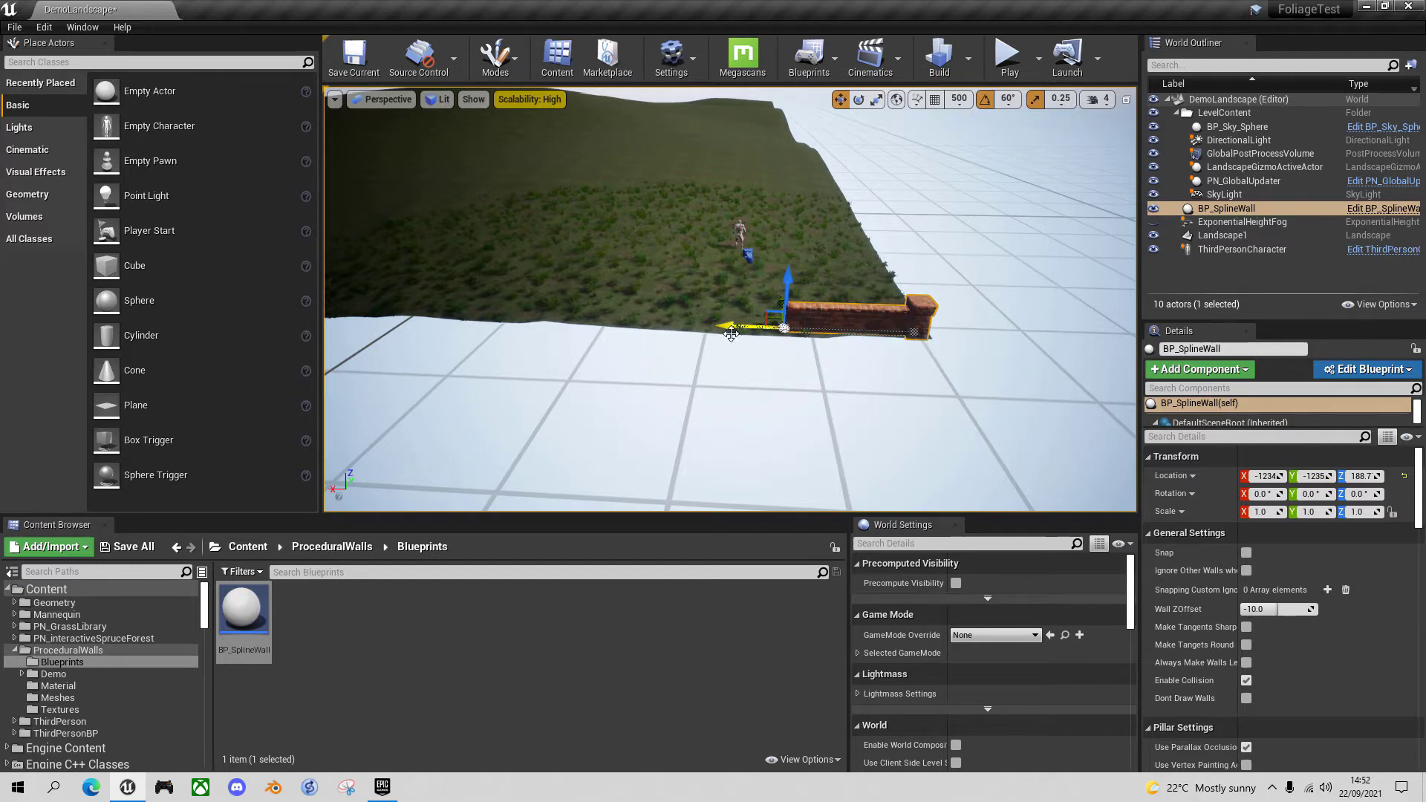
pyautogui.moveTo(737, 335); pyautogui.dragTo(436, 335)
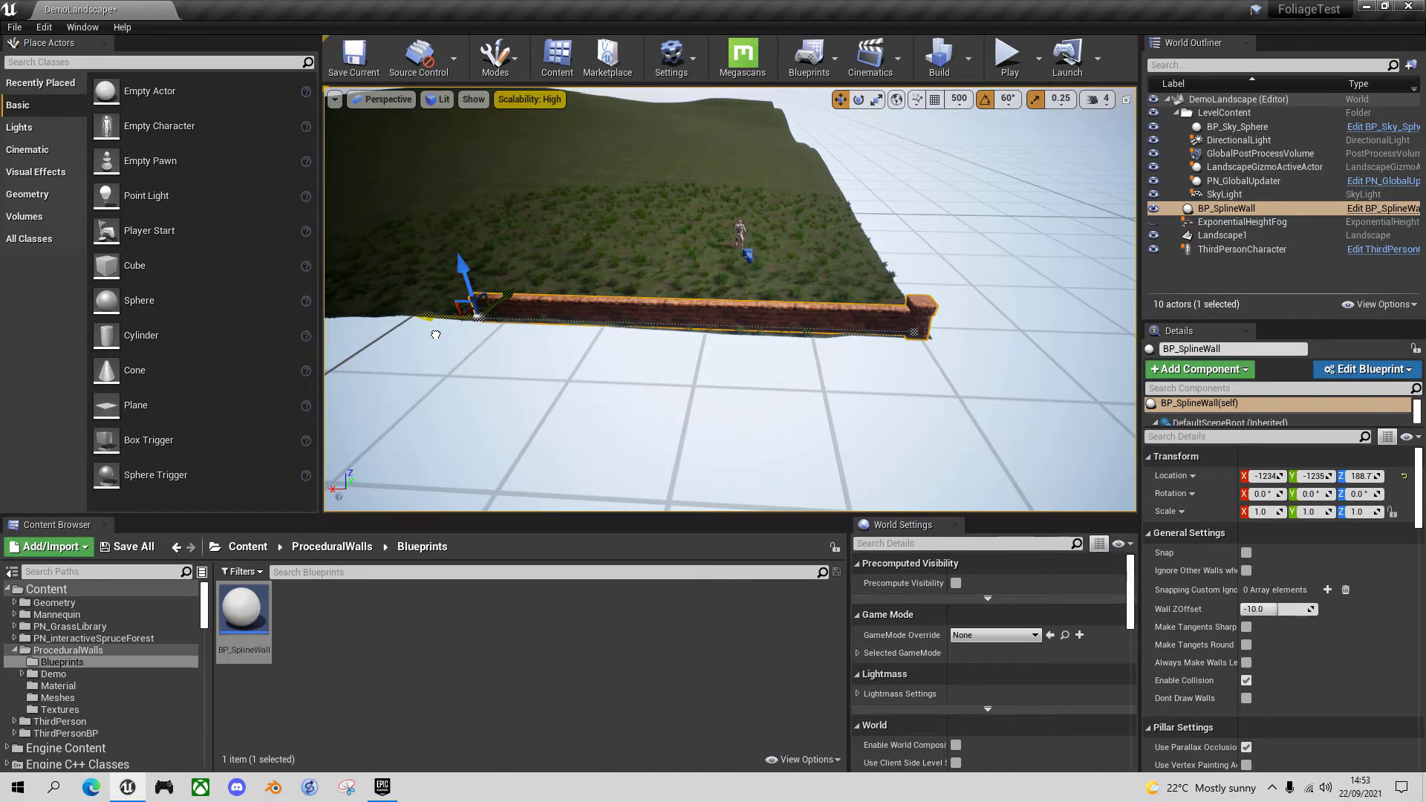
pyautogui.moveTo(435, 334)
pyautogui.mouseDown()
pyautogui.moveTo(505, 343)
pyautogui.moveTo(382, 359)
pyautogui.moveTo(434, 347)
pyautogui.mouseUp()
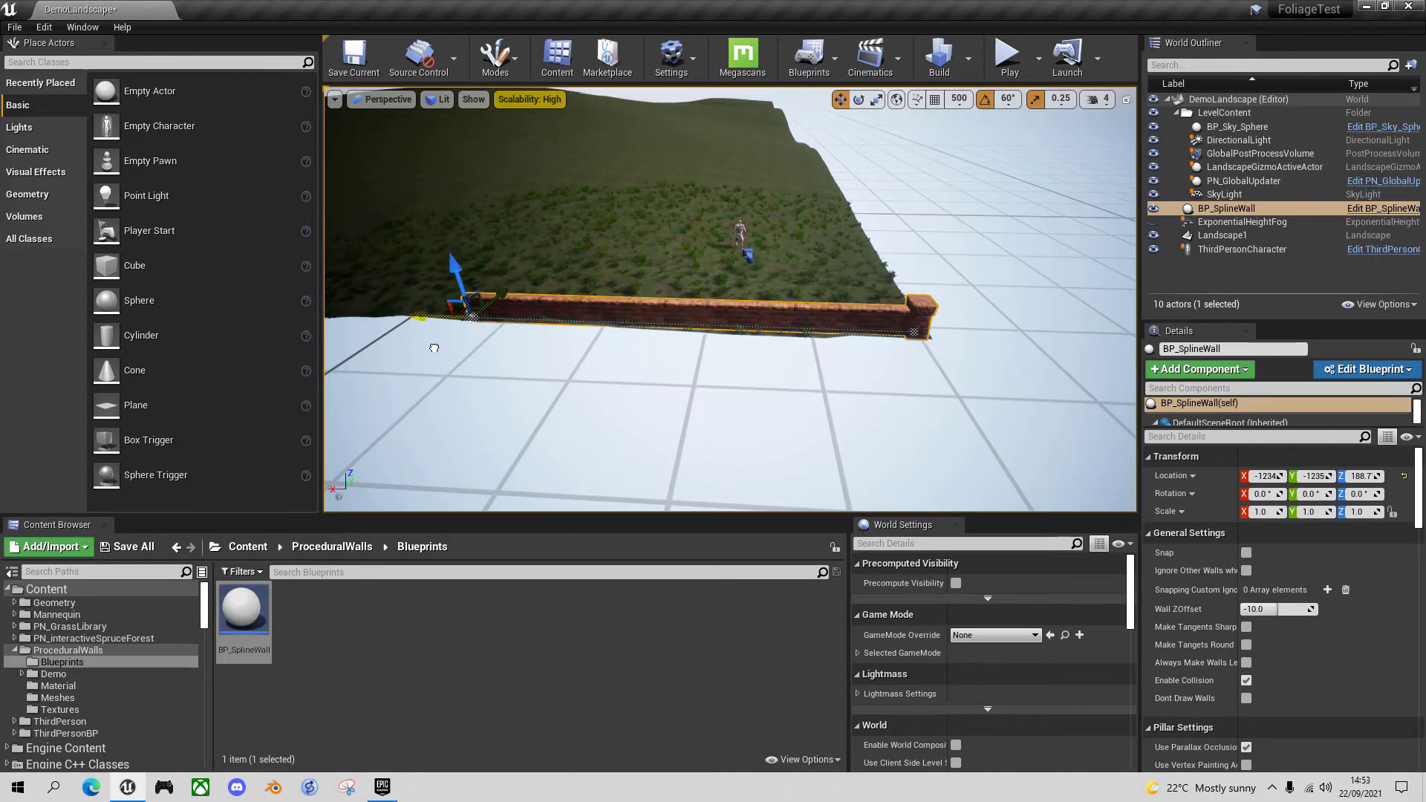
pyautogui.moveTo(434, 347); pyautogui.dragTo(769, 383)
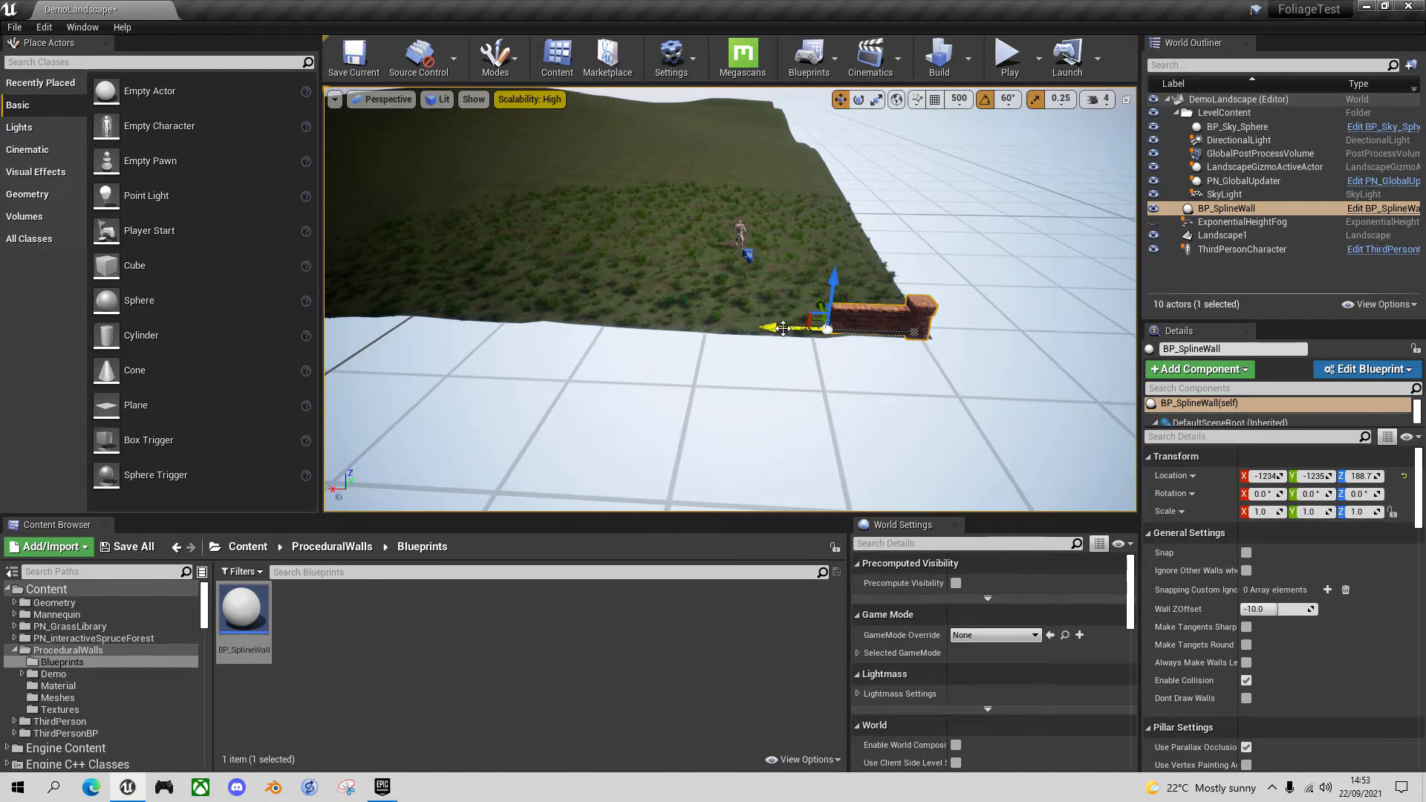
# - Extend the wall along the landscape edge by duplicating its end spline point at regular intervals, so each section ends in a pillar
pyautogui.click(835, 338)
pyautogui.click(838, 338)
pyautogui.keyDown('alt'); pyautogui.moveTo(770, 328); pyautogui.dragTo(672, 321); pyautogui.keyUp('alt')
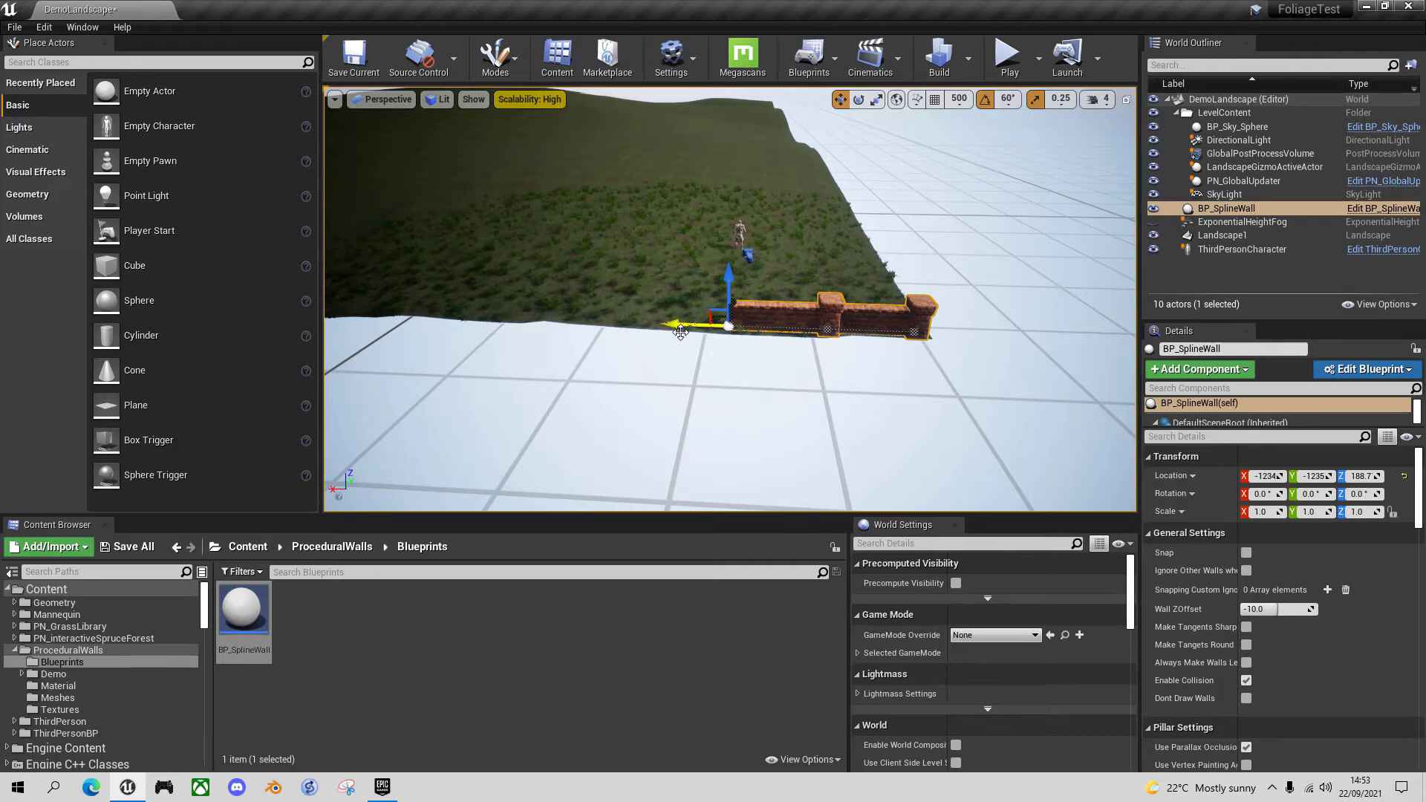
pyautogui.keyDown('alt'); pyautogui.moveTo(681, 332); pyautogui.dragTo(422, 324); pyautogui.keyUp('alt')
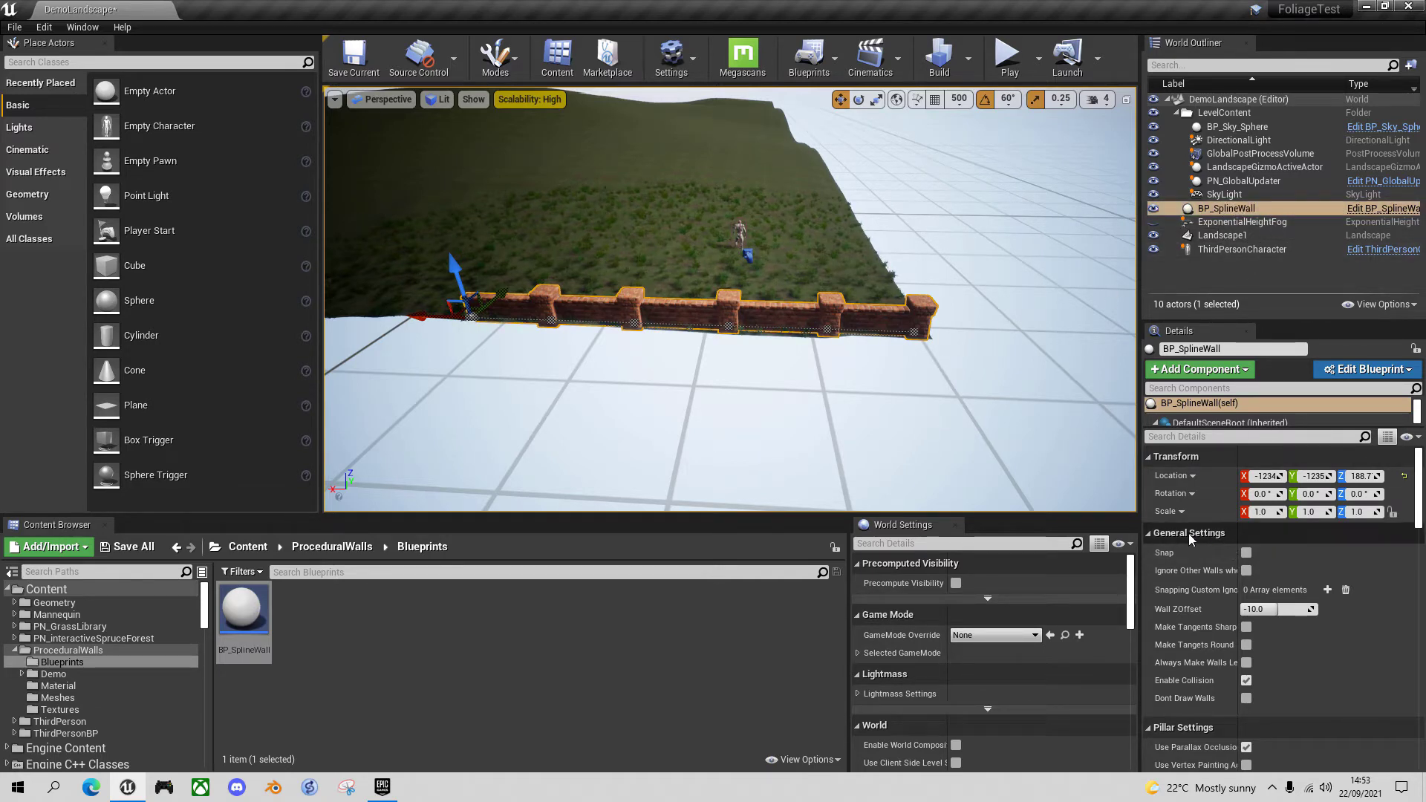
# - Enable Snap for the wall and add another spline point beyond its far end, adjusting the section's length
pyautogui.click(1247, 554)
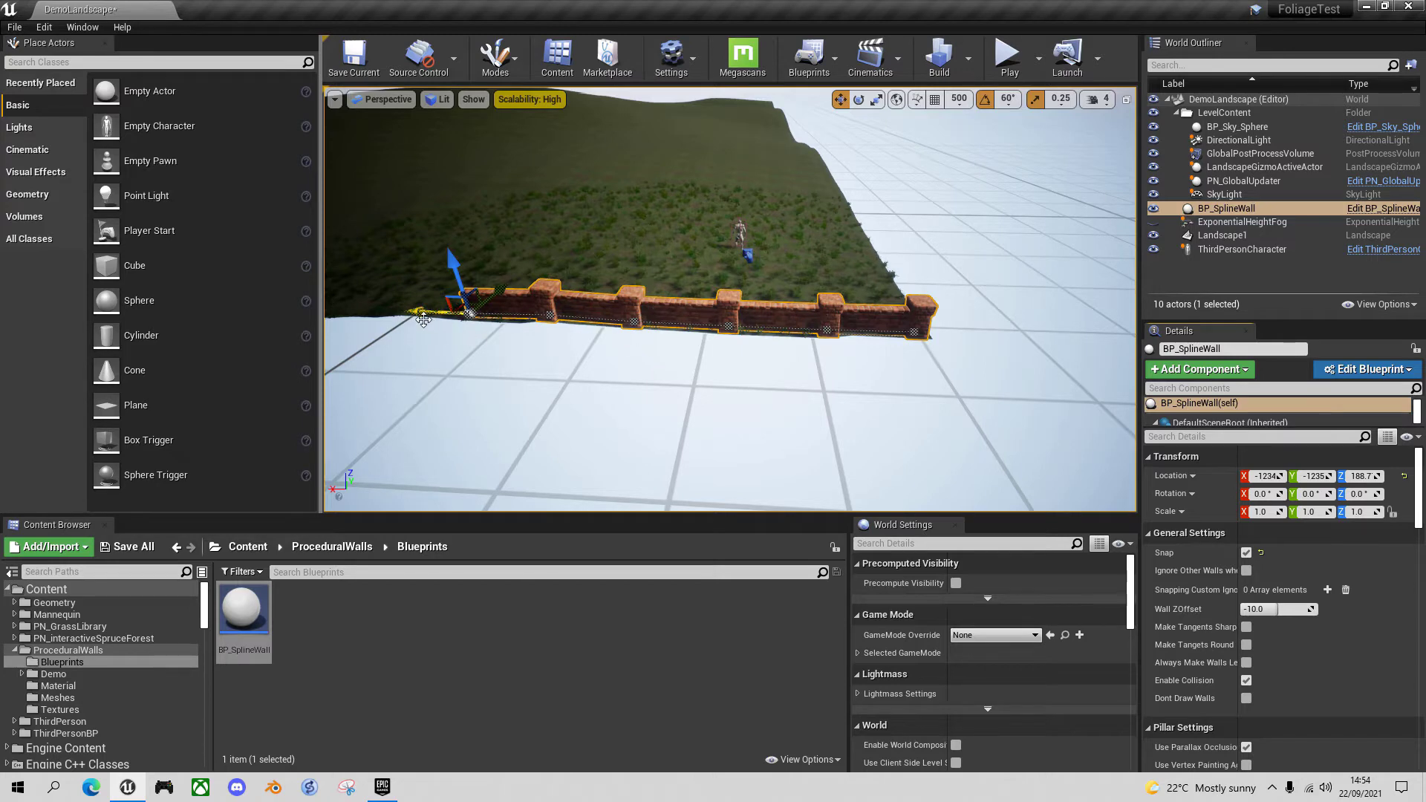
pyautogui.keyDown('alt'); pyautogui.moveTo(424, 319); pyautogui.dragTo(349, 309); pyautogui.keyUp('alt')
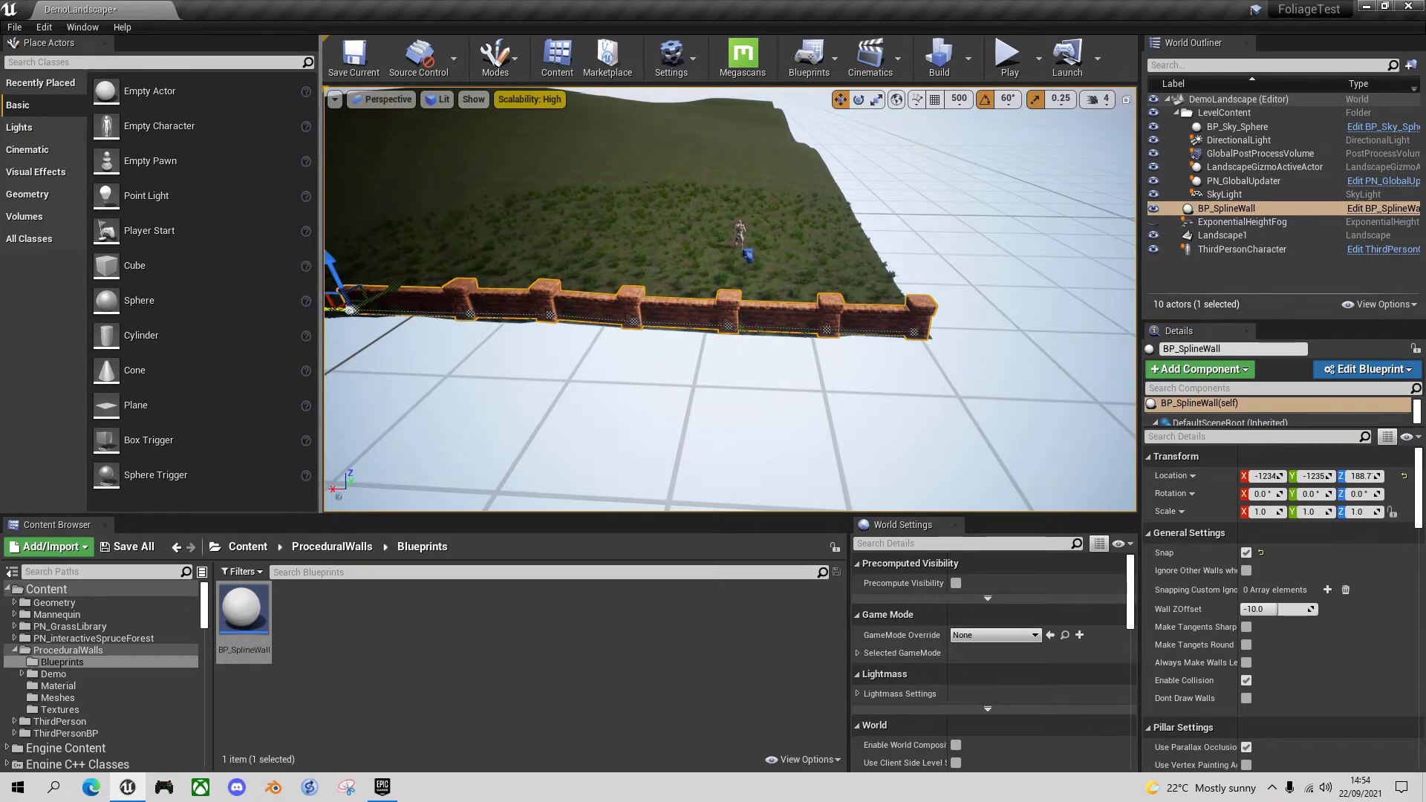
pyautogui.moveTo(336, 309); pyautogui.dragTo(365, 310)
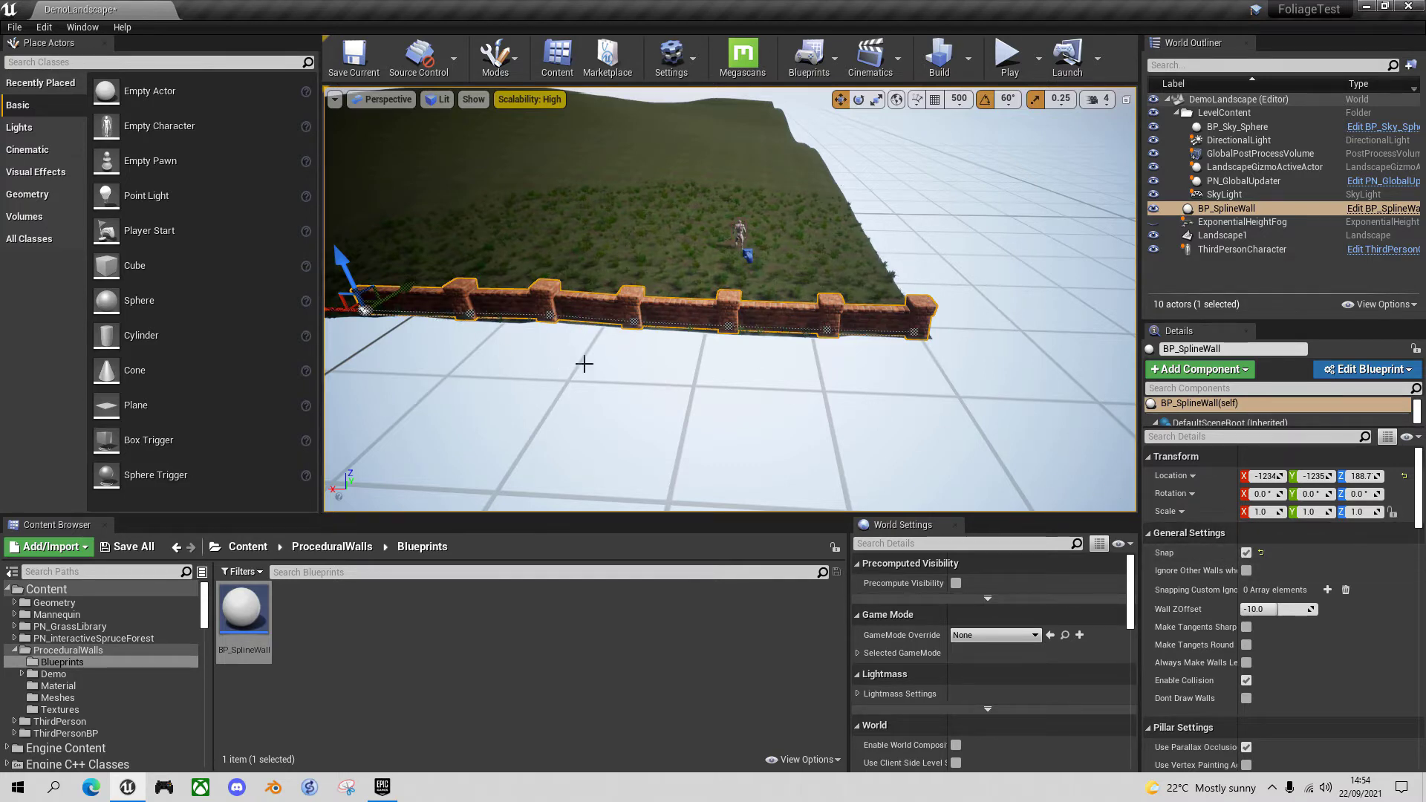
# - Try a Wall ZOffset of -30 on the spline wall, and restore it to -10
pyautogui.press('a')
pyautogui.moveTo(663, 307); pyautogui.dragTo(748, 312, button='right')
pyautogui.press('w')
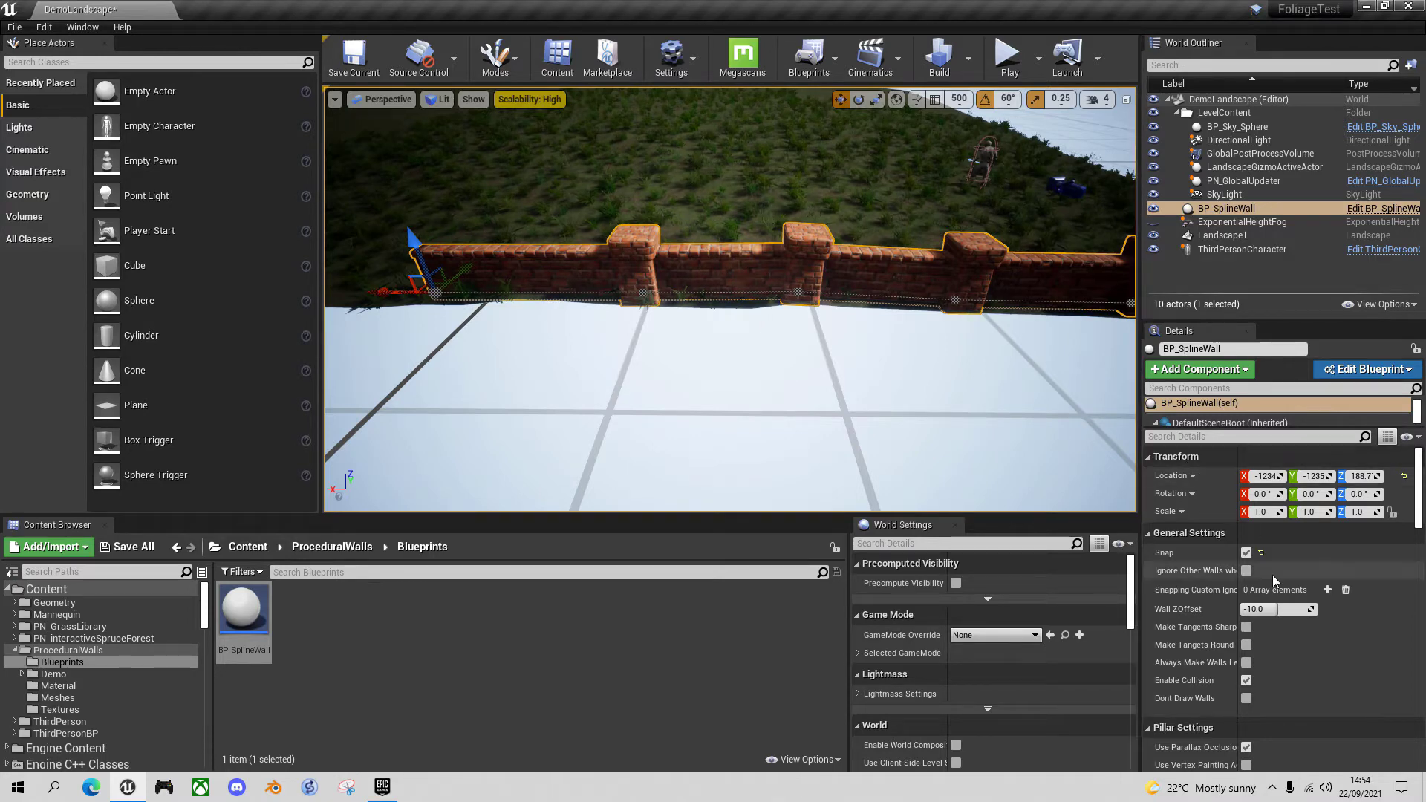
pyautogui.moveTo(1199, 613)
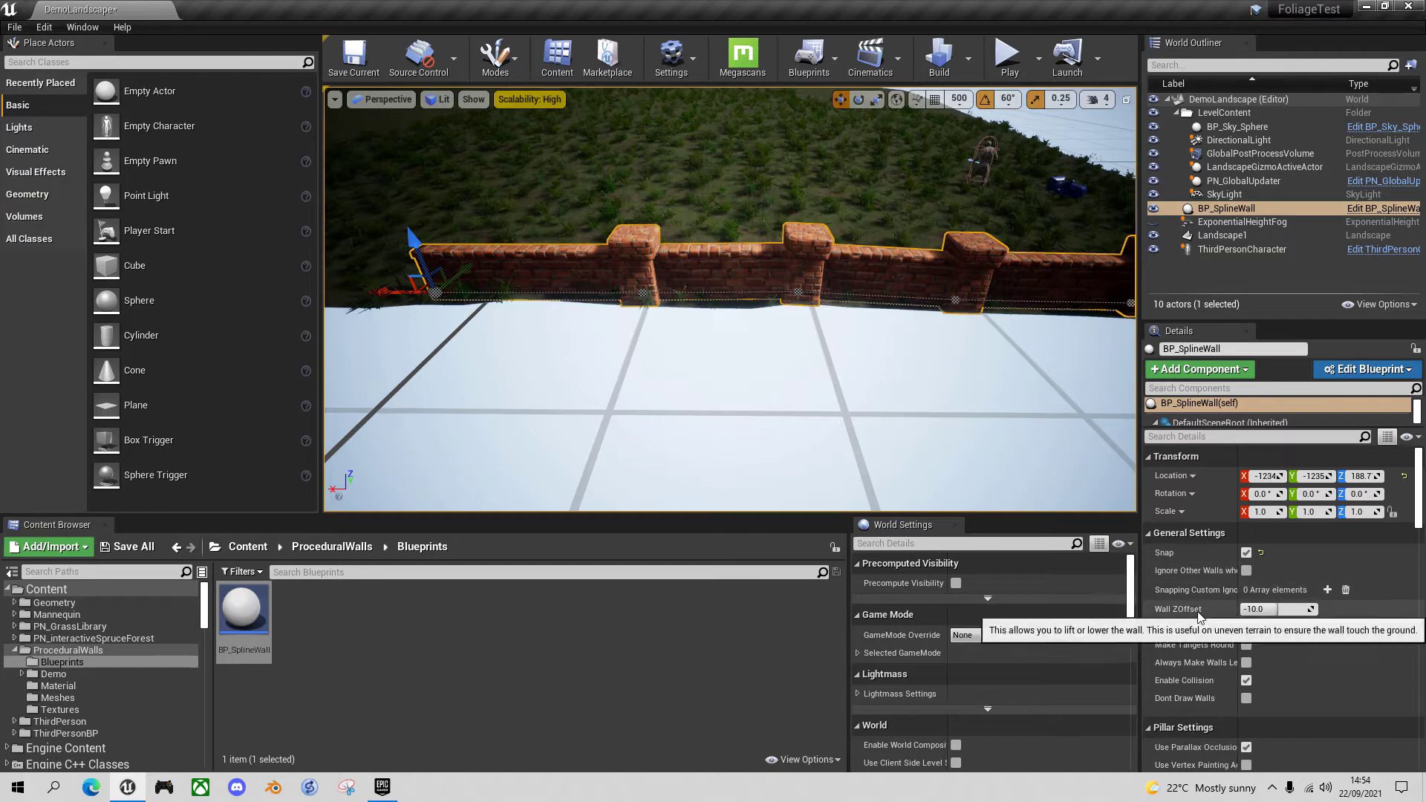
pyautogui.click(1272, 611)
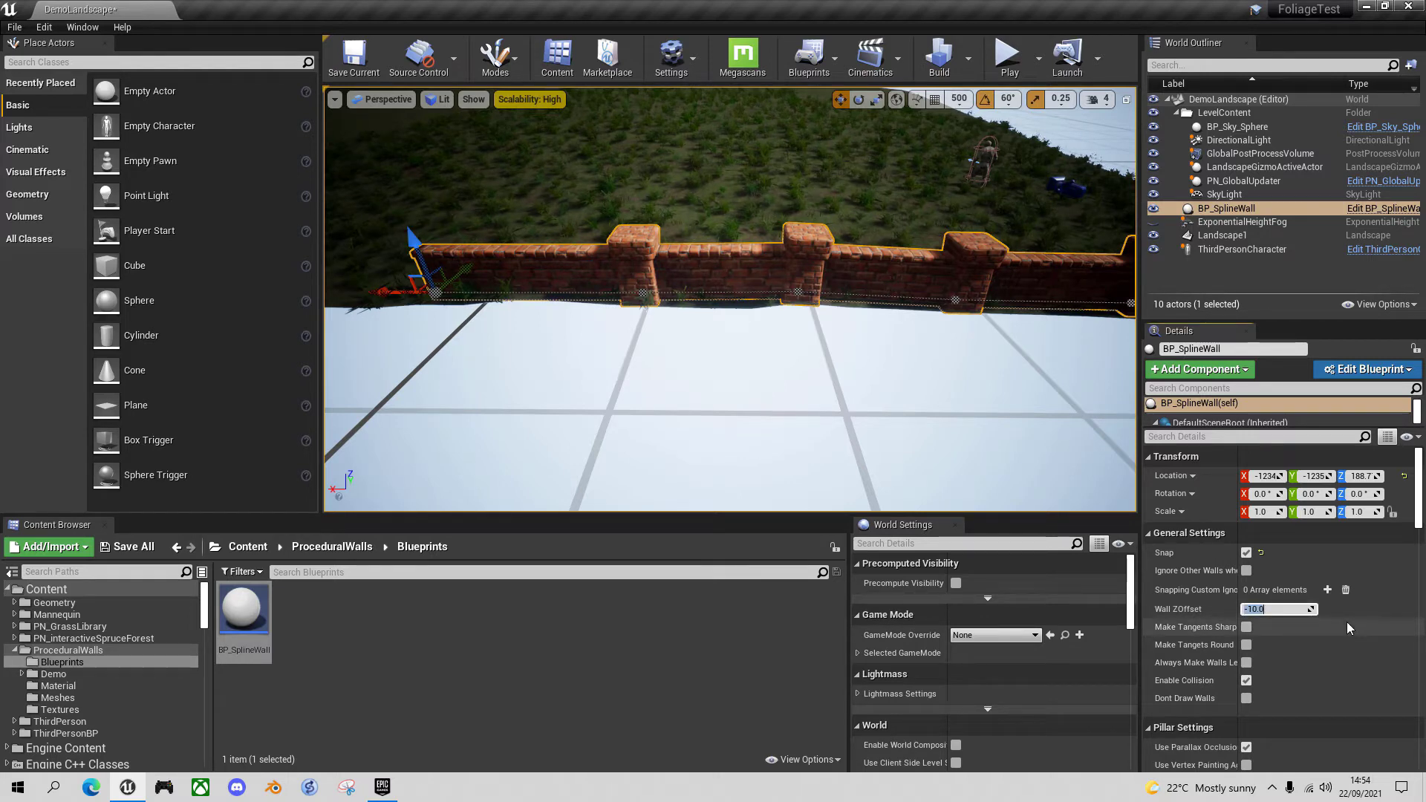
pyautogui.write('-30')
pyautogui.press('Return')
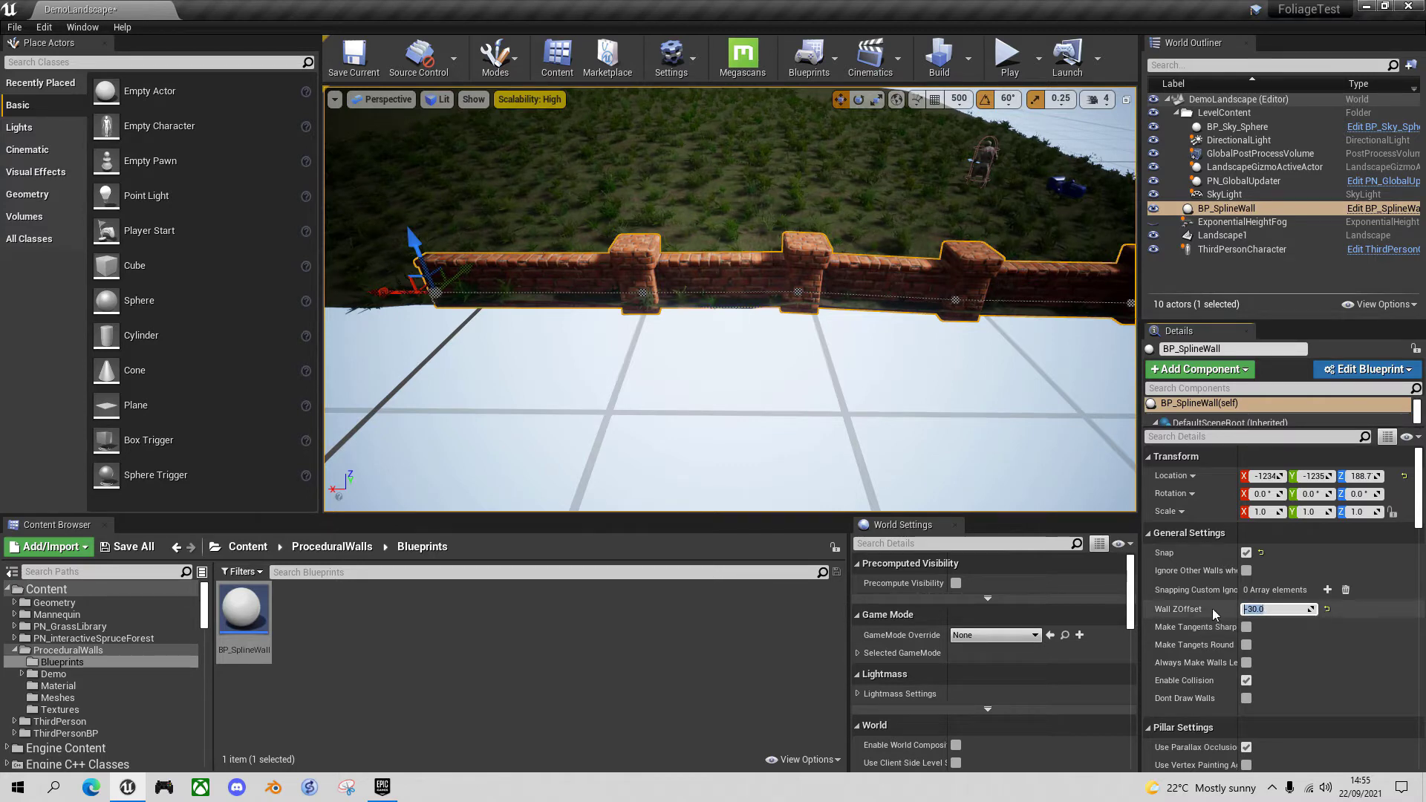
pyautogui.write('-10')
pyautogui.press('Return')
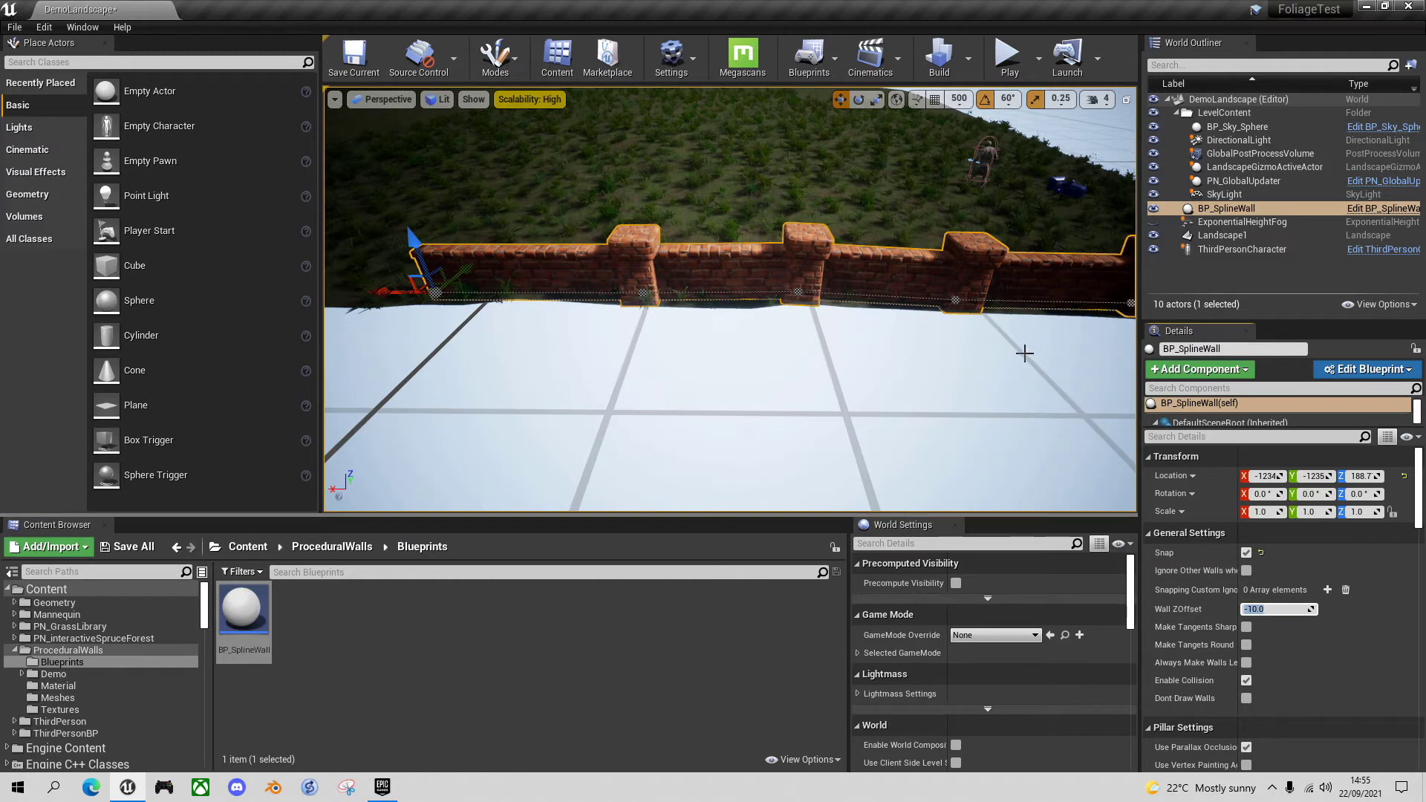
# - Continue the wall from its corner start point along the adjacent landscape edge by adding spline points at regular intervals
pyautogui.moveTo(1017, 364); pyautogui.dragTo(1026, 359, button='right')
pyautogui.press('s')
pyautogui.press('d')
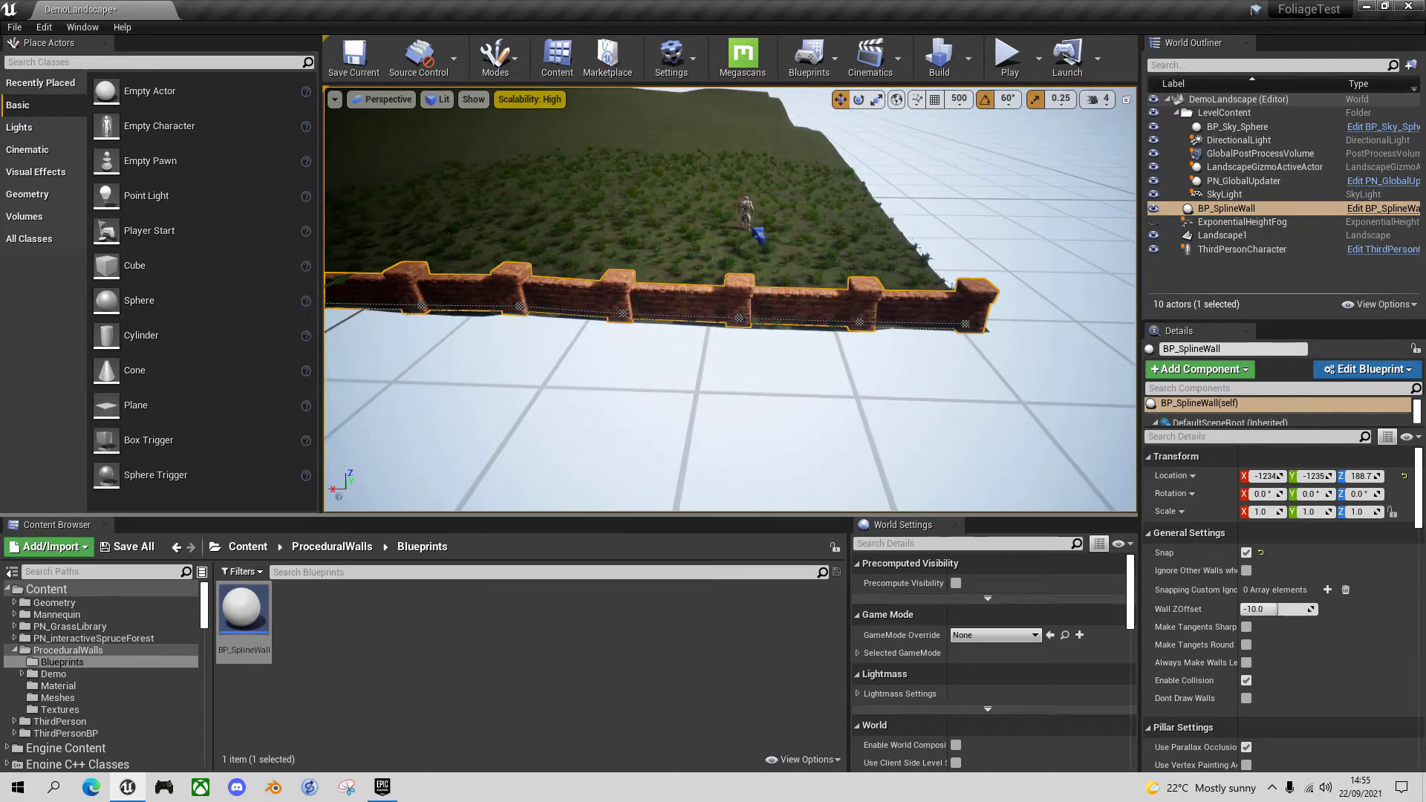
pyautogui.moveTo(1025, 359)
pyautogui.mouseDown(button='right')
pyautogui.moveTo(825, 379)
pyautogui.moveTo(862, 380)
pyautogui.moveTo(850, 346)
pyautogui.moveTo(890, 360)
pyautogui.moveTo(885, 338)
pyautogui.moveTo(1018, 365)
pyautogui.mouseUp(button='right')
pyautogui.press('d')
pyautogui.press('s')
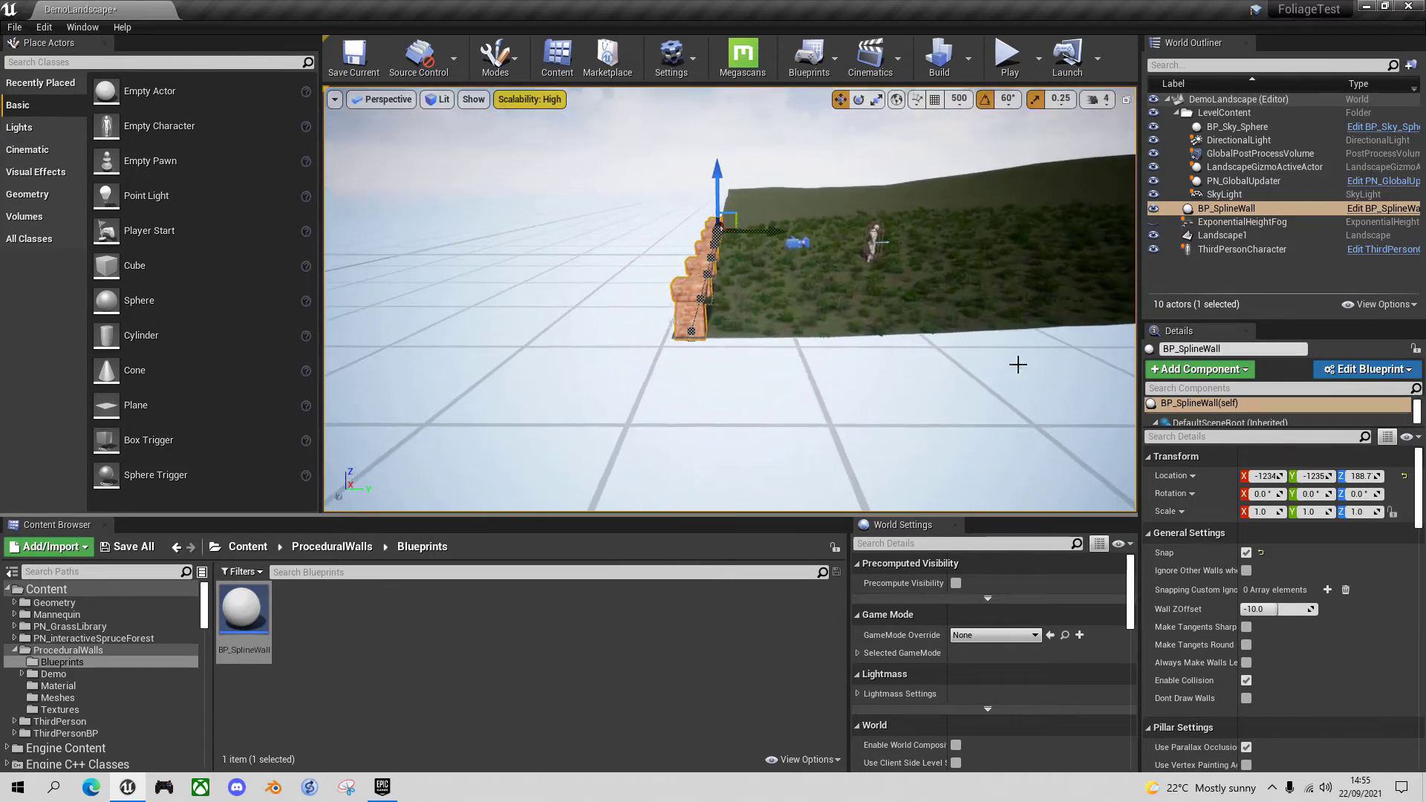
pyautogui.click(698, 340)
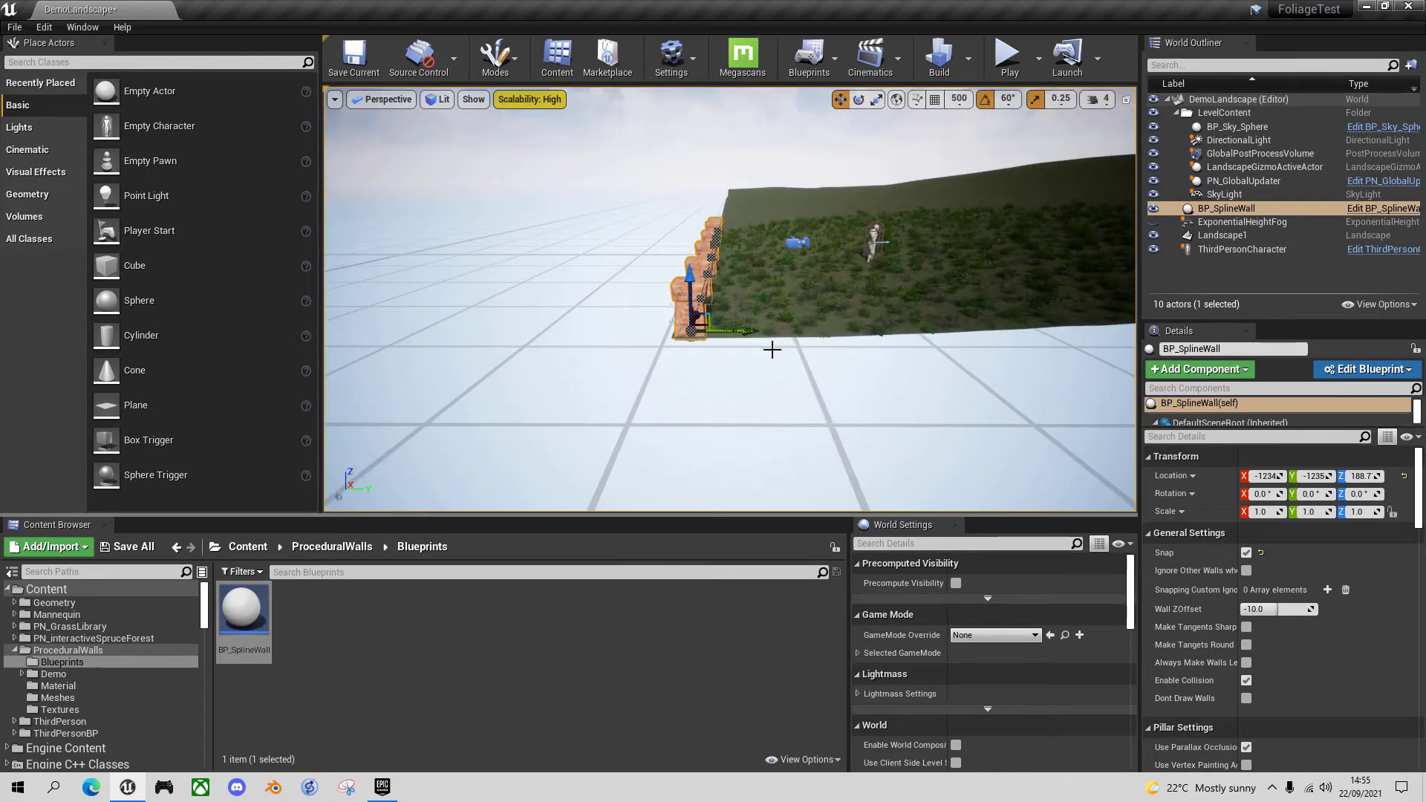
pyautogui.moveTo(759, 336); pyautogui.dragTo(1135, 312)
pyautogui.press('d')
pyautogui.moveTo(1079, 380); pyautogui.dragTo(1079, 377, button='right')
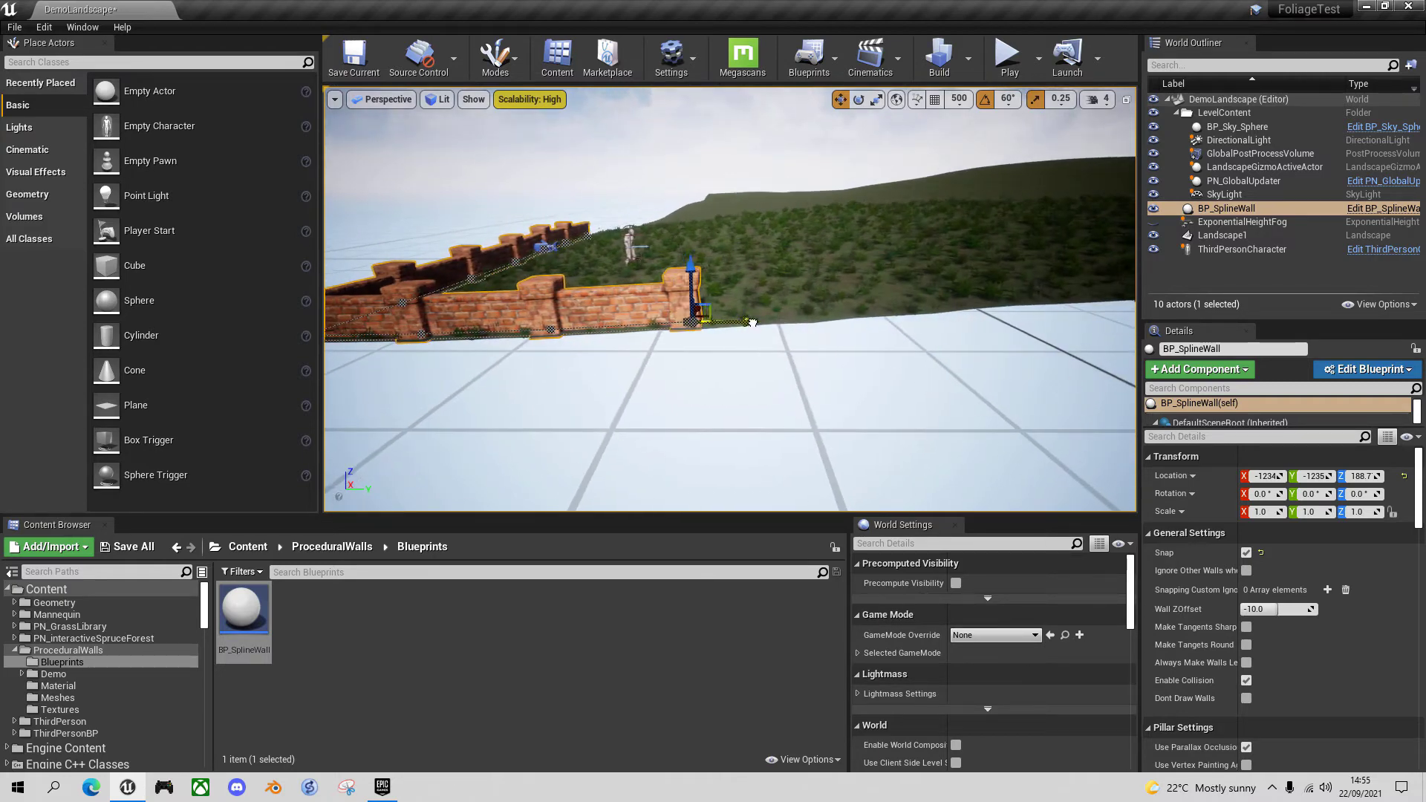
pyautogui.moveTo(765, 322); pyautogui.dragTo(1017, 304)
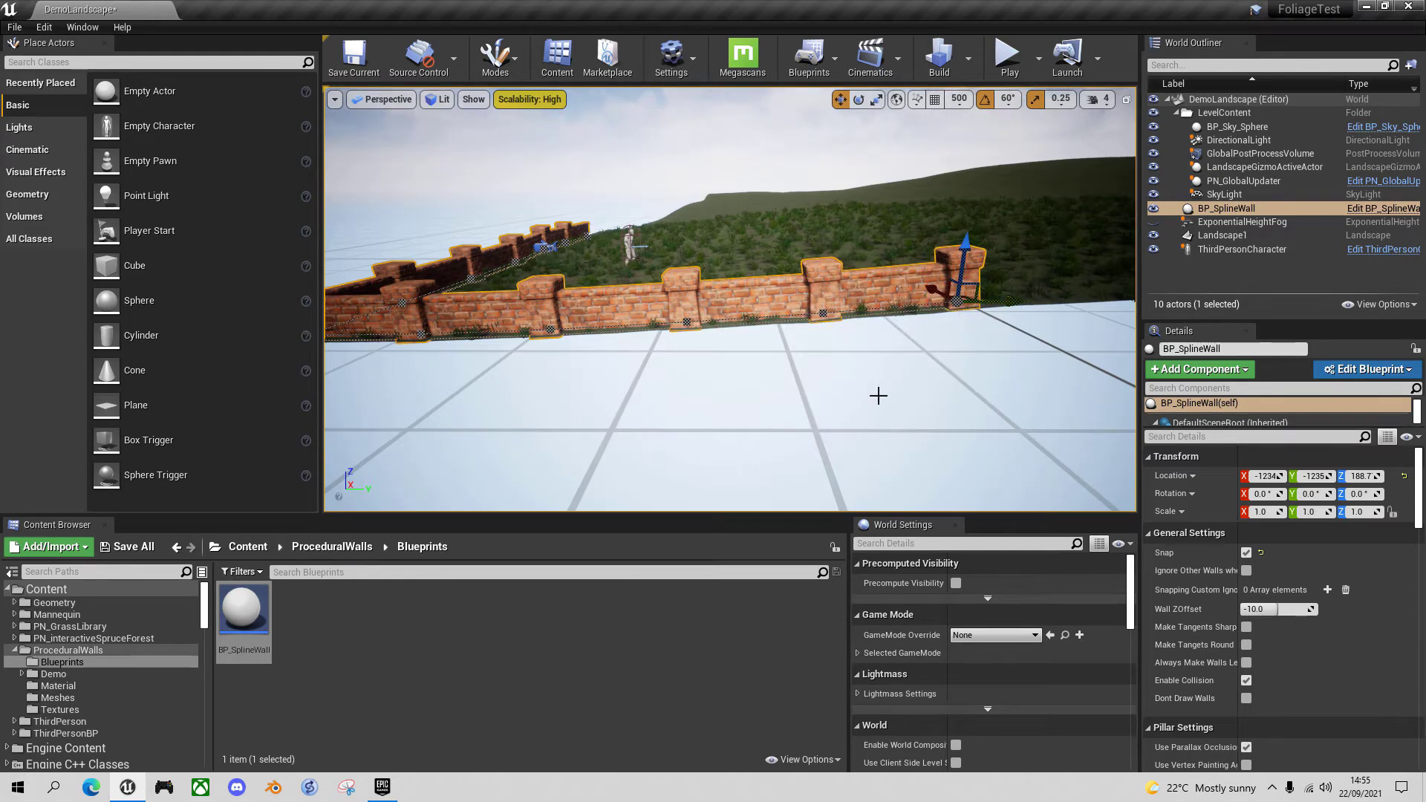
# - Play-test the level by running the character along the brick walls and jumping against them, and end the play session
pyautogui.hotkey('alt', 'p')
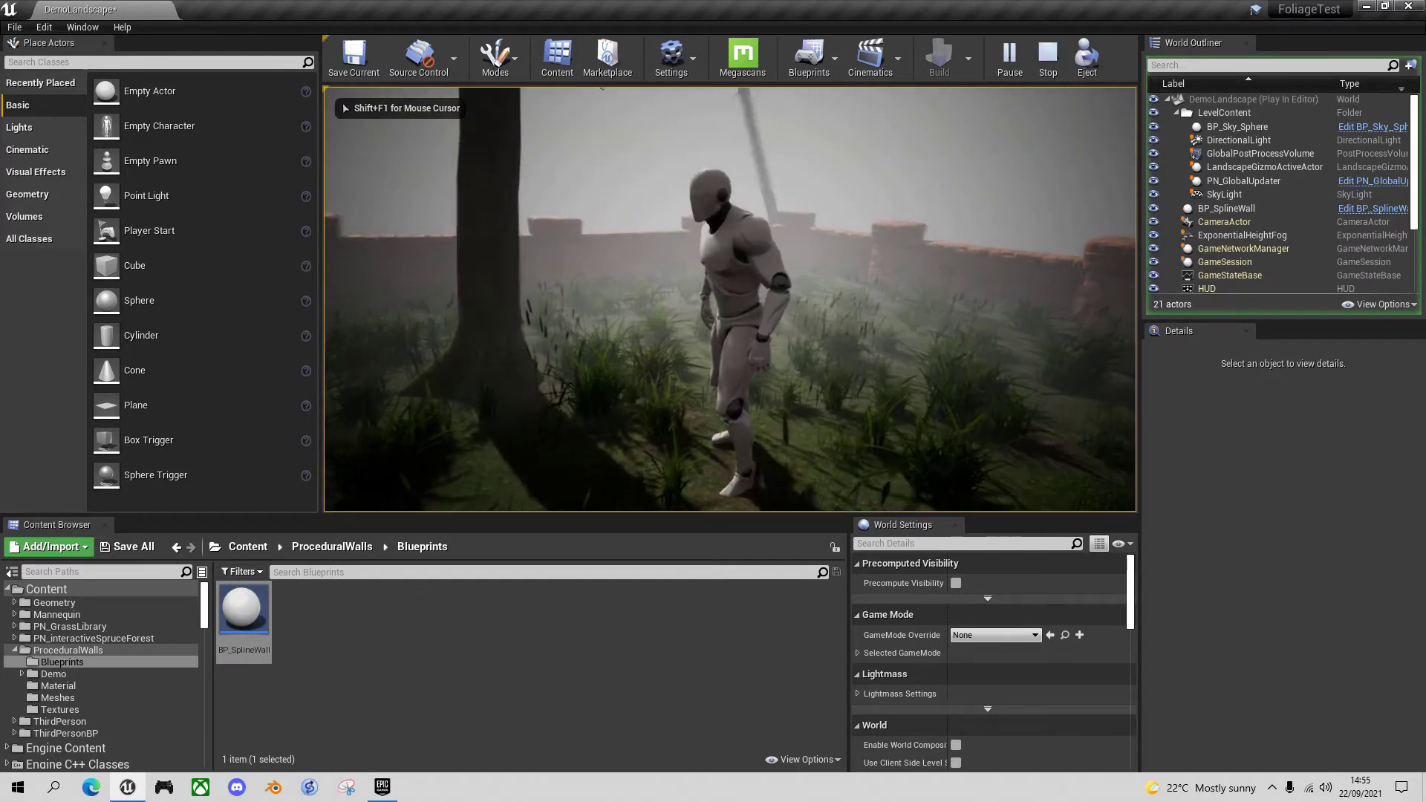
pyautogui.press('w')
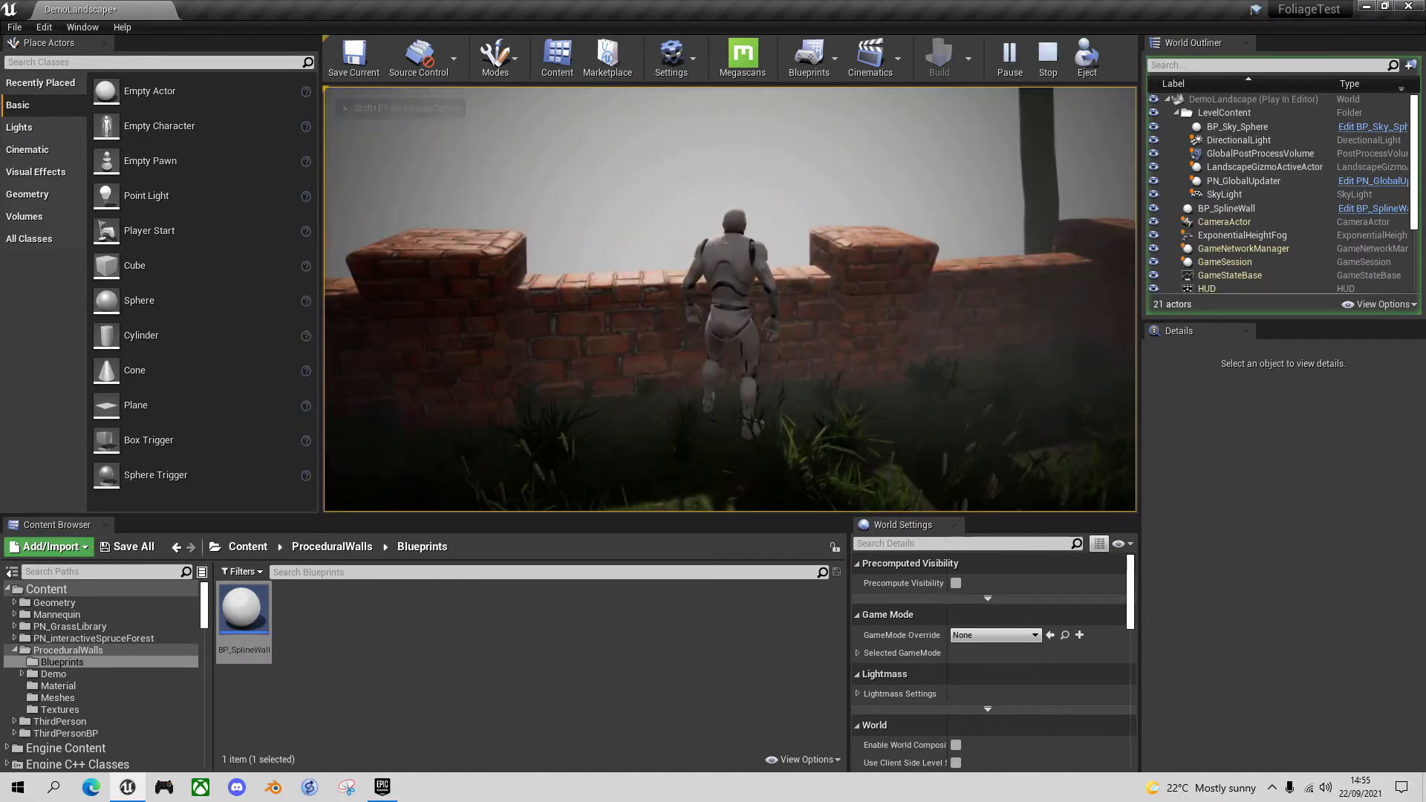
pyautogui.press('space')
pyautogui.press('w')
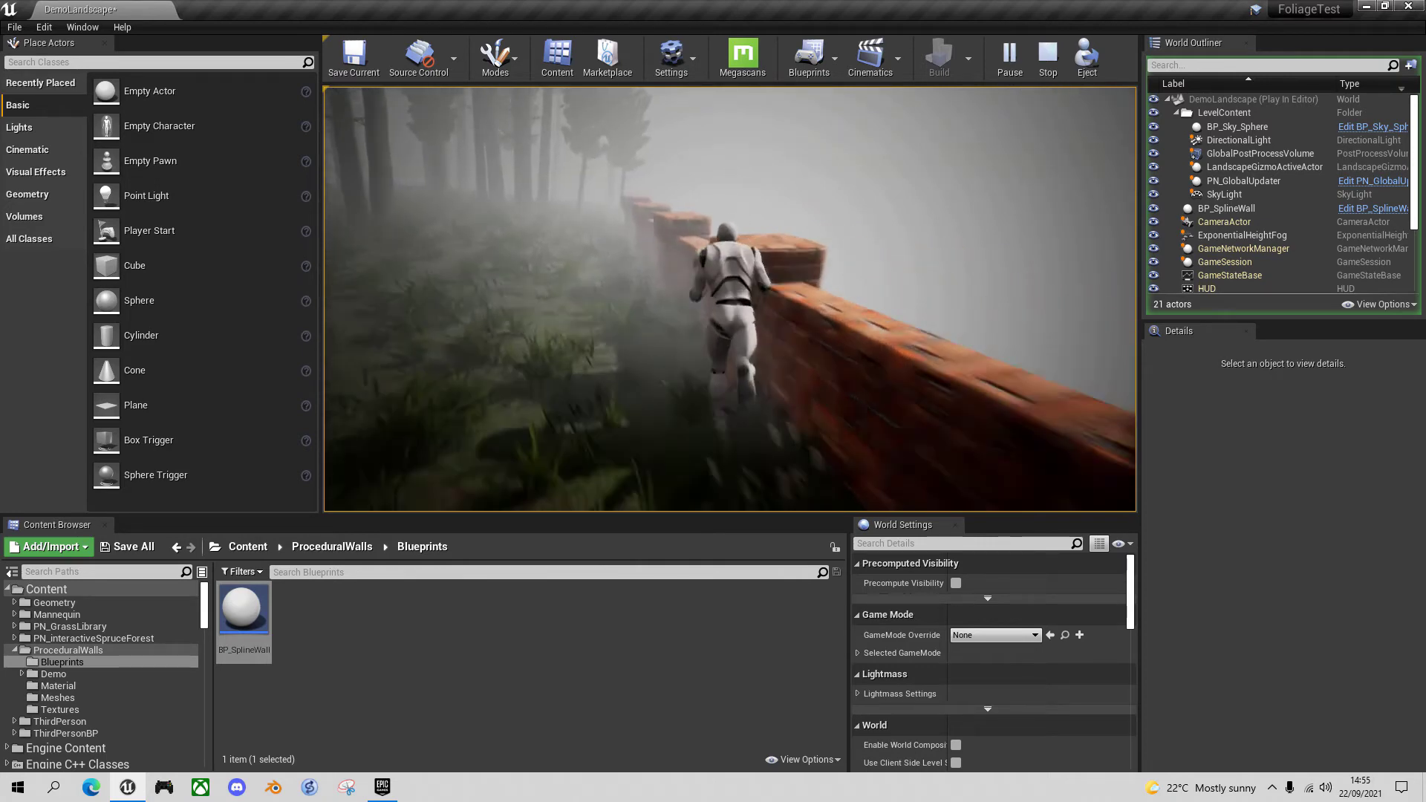
pyautogui.press('space')
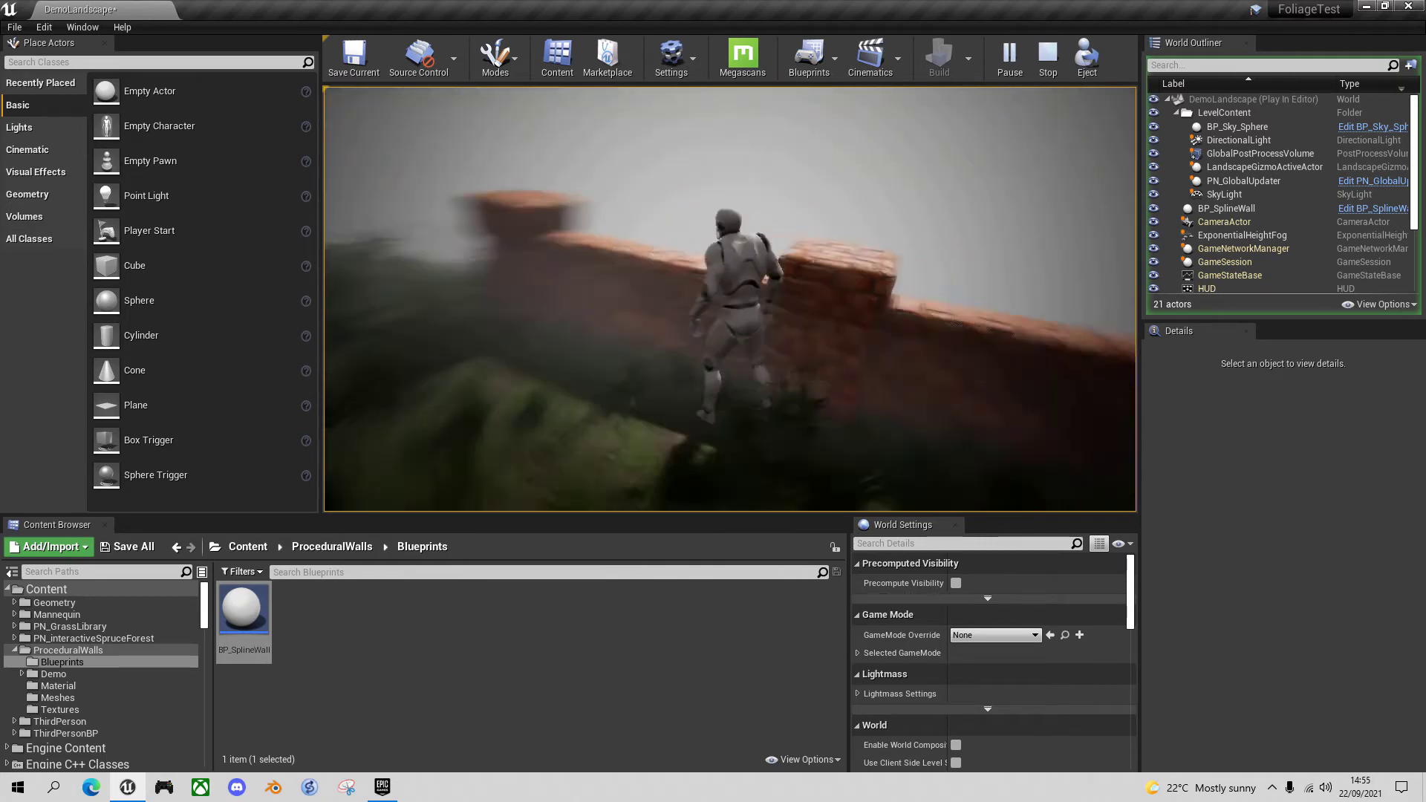
pyautogui.press('w')
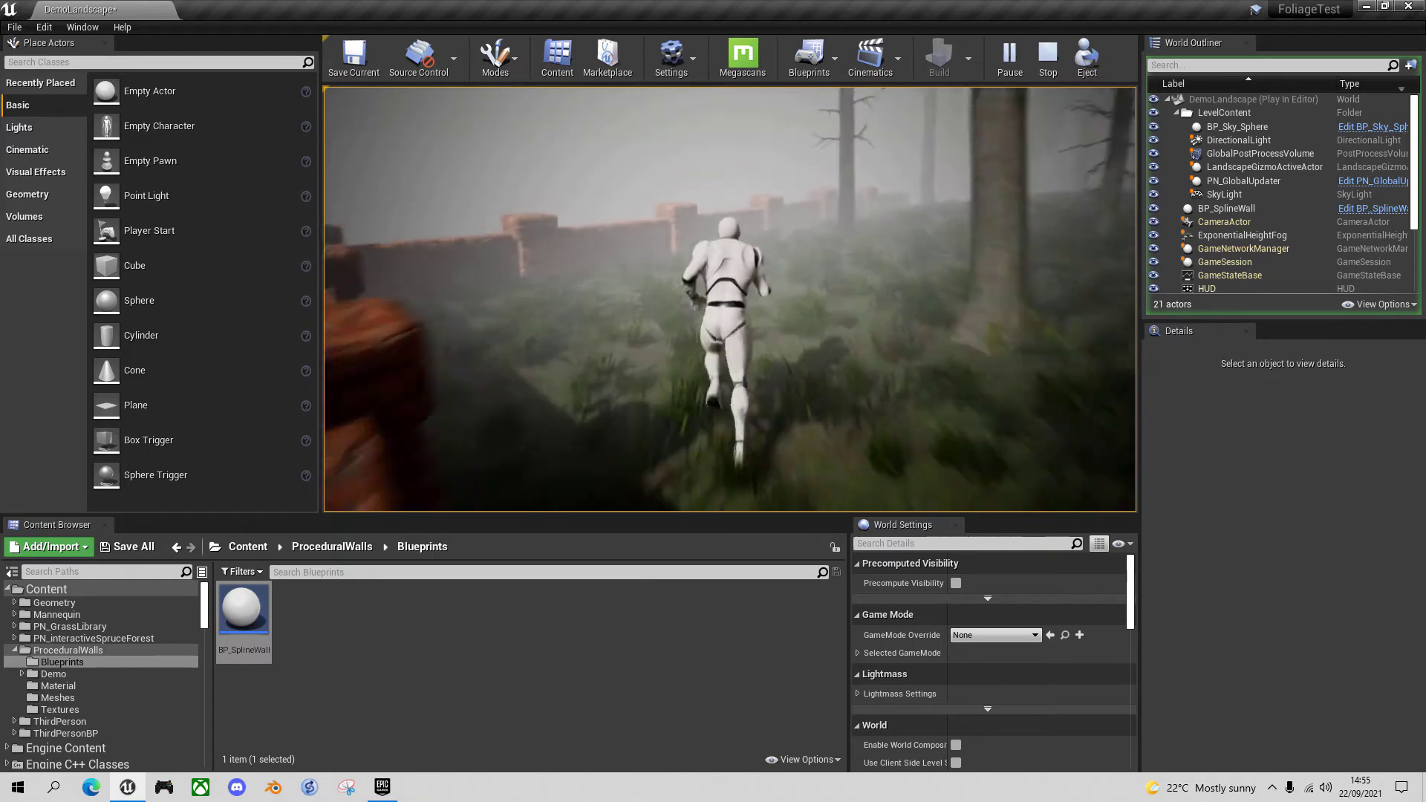
pyautogui.press('w')
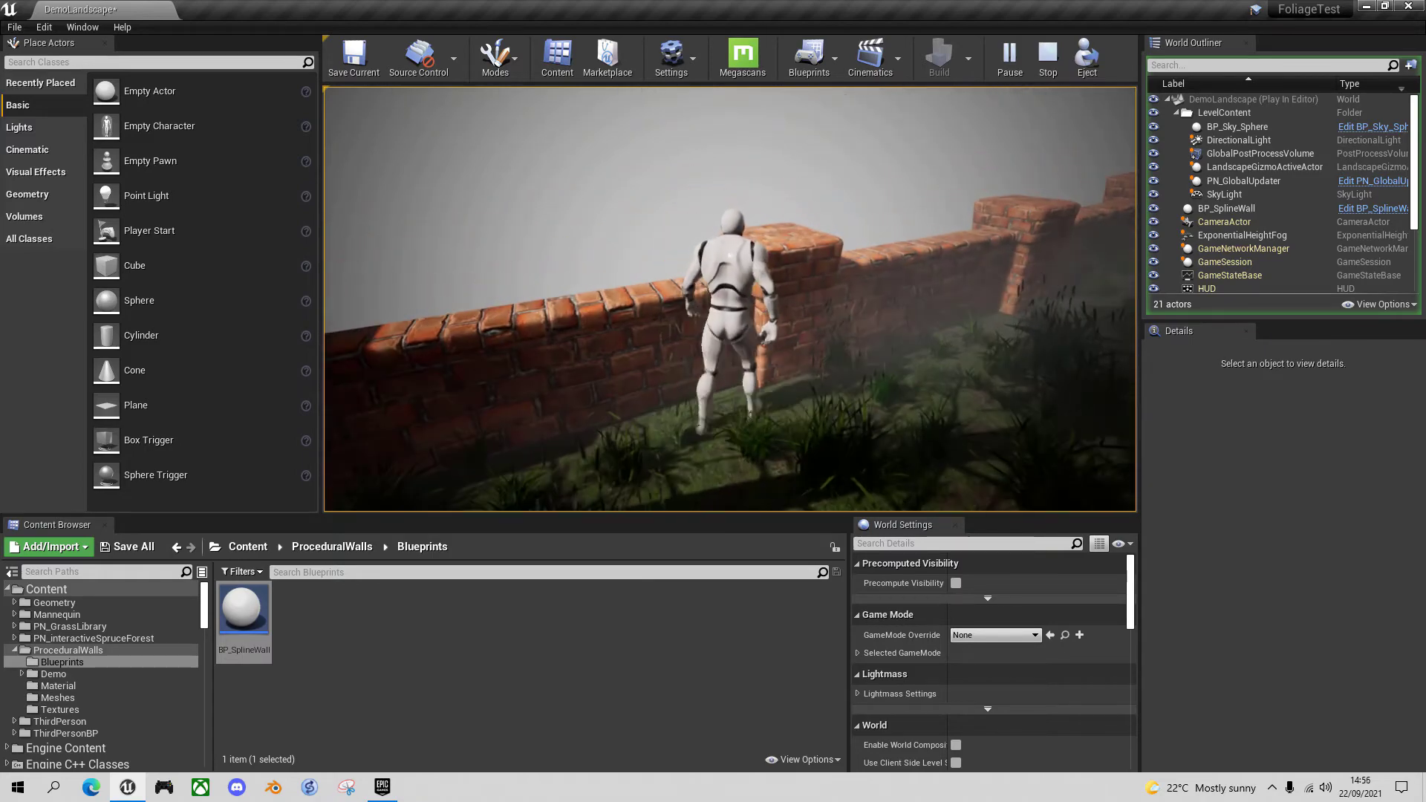
pyautogui.press('w')
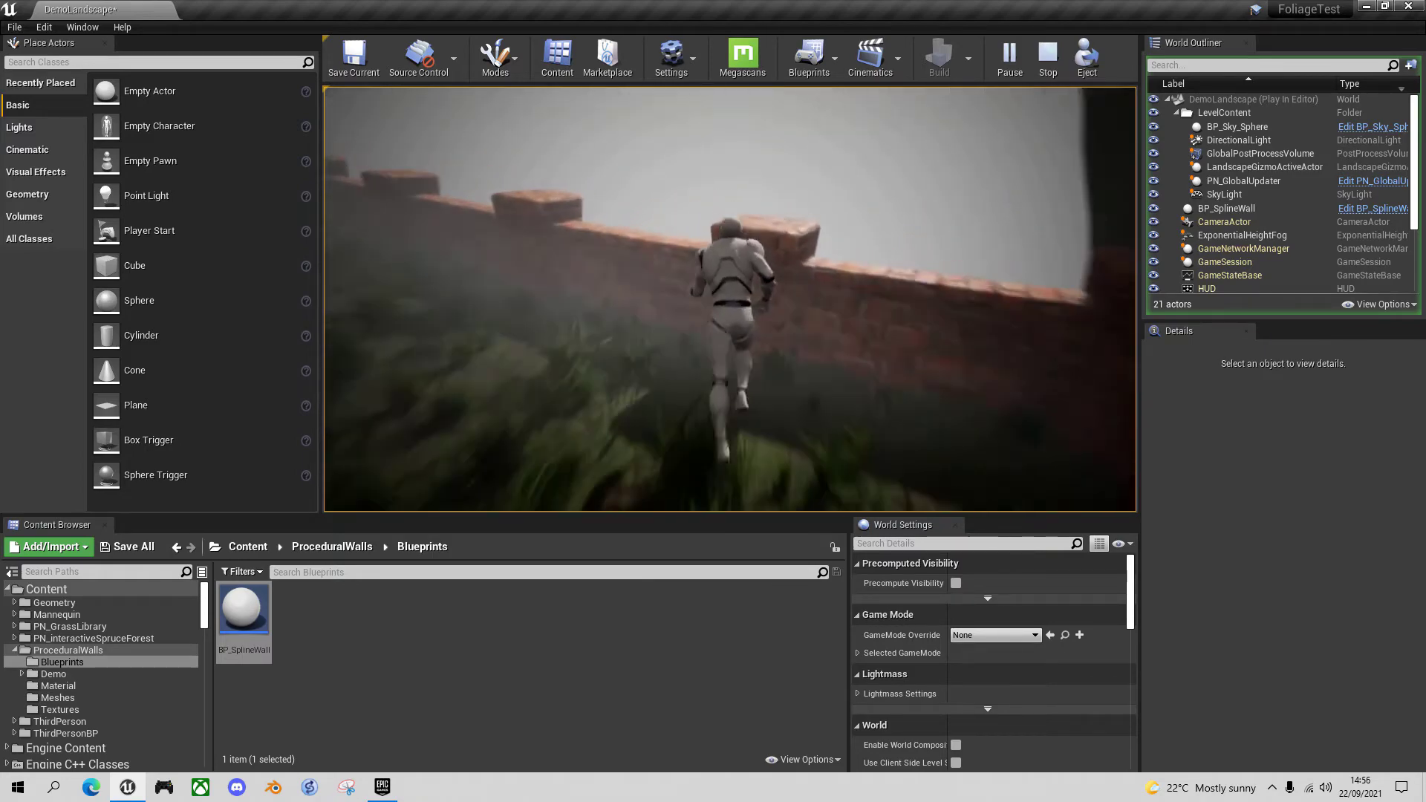
pyautogui.press('w')
pyautogui.press('w')
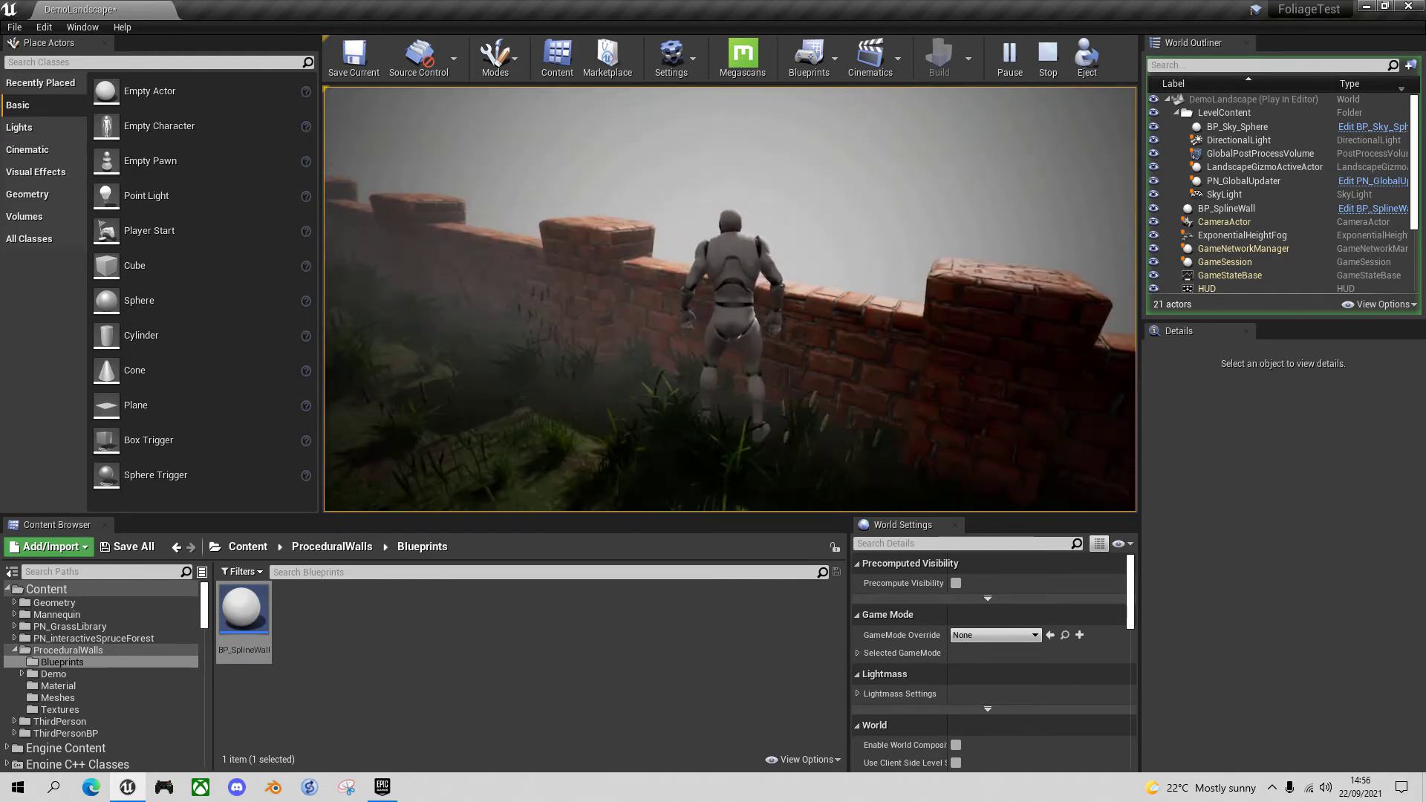
pyautogui.press('w')
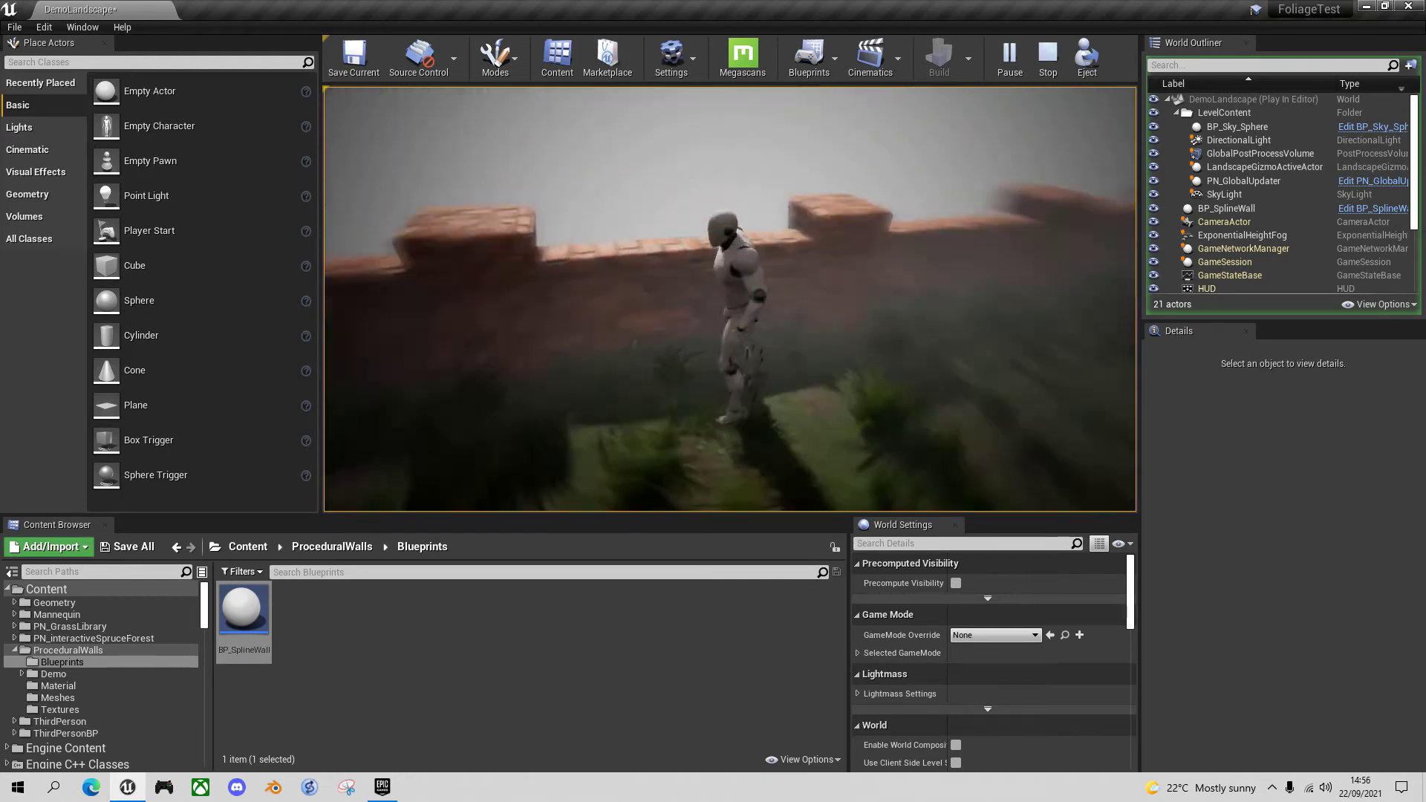
pyautogui.press('w')
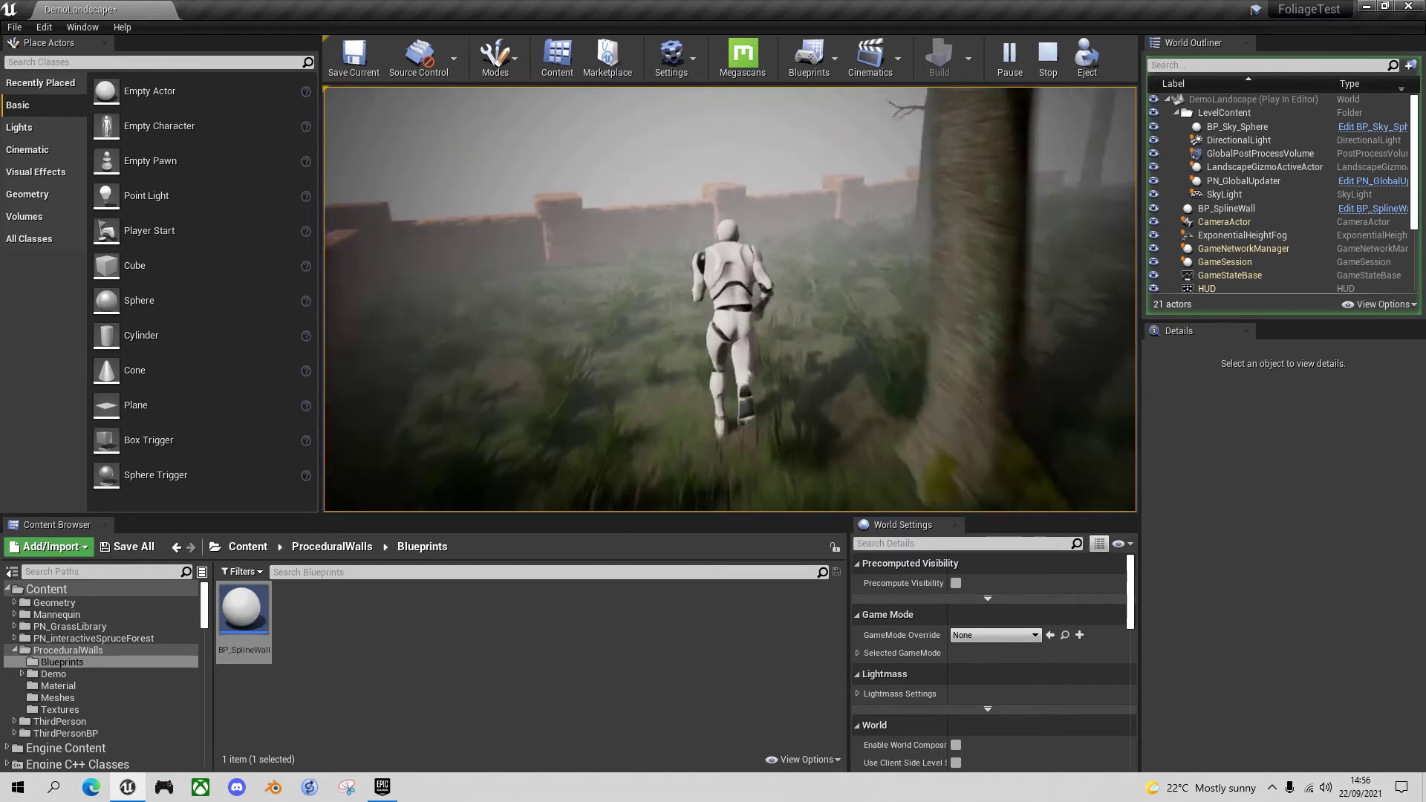
pyautogui.press('w')
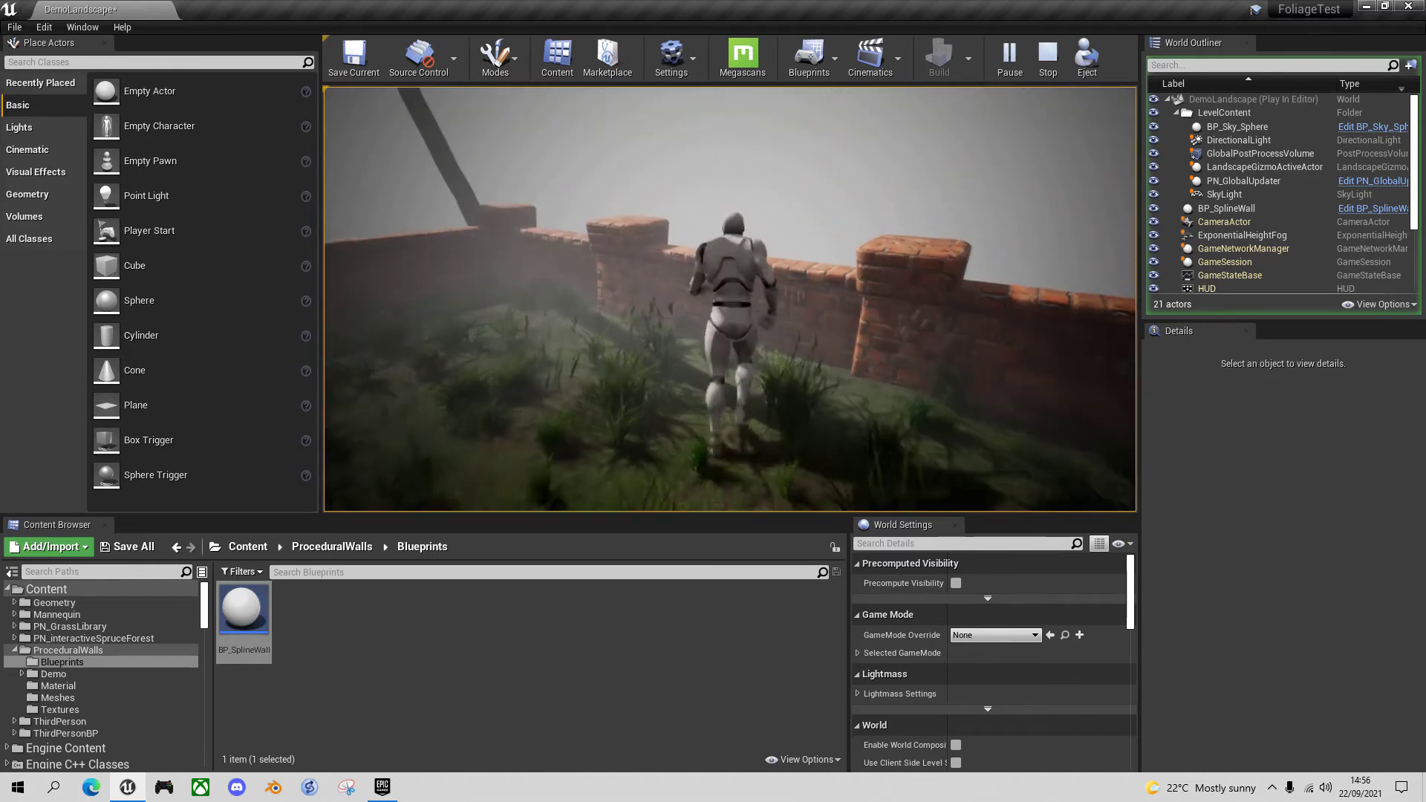
pyautogui.press('w')
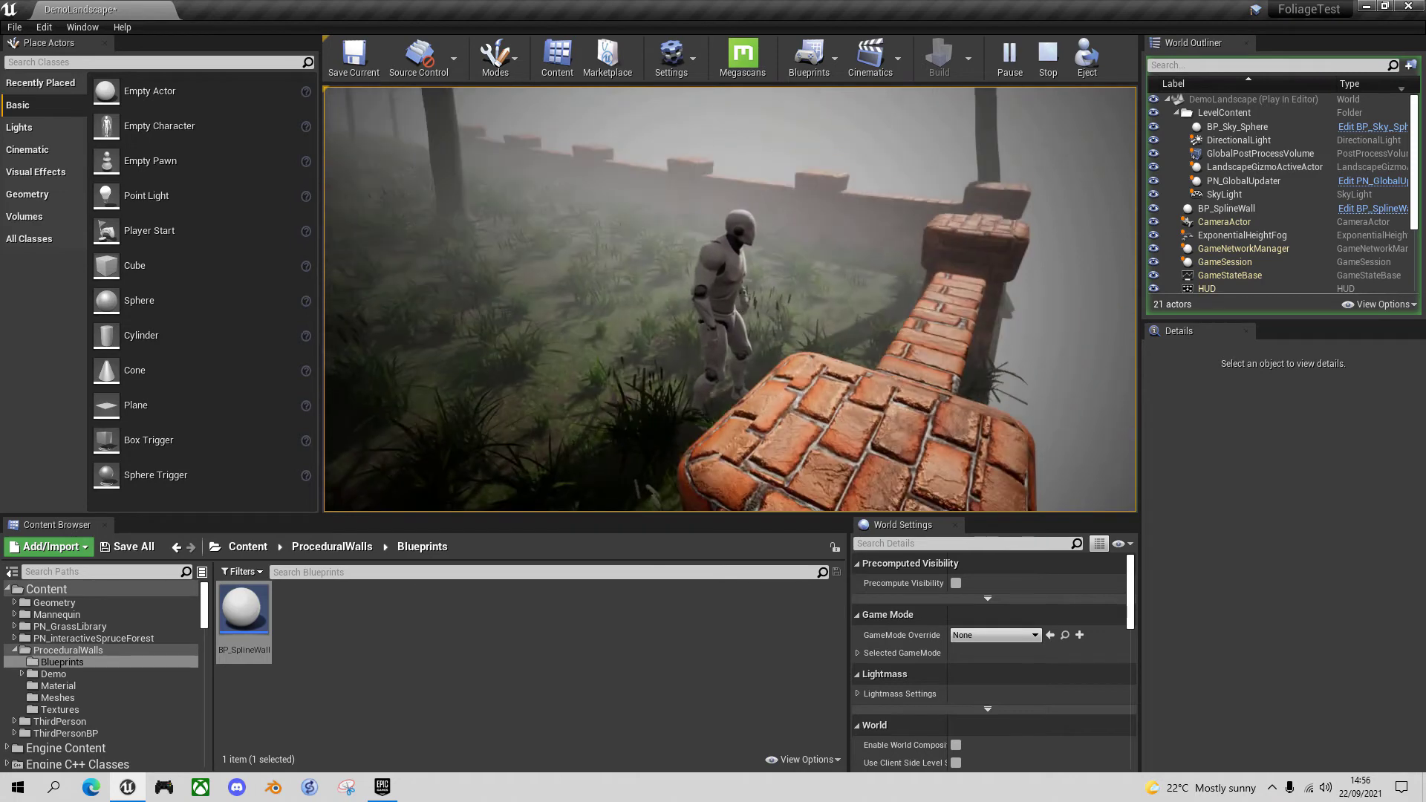
pyautogui.press('w')
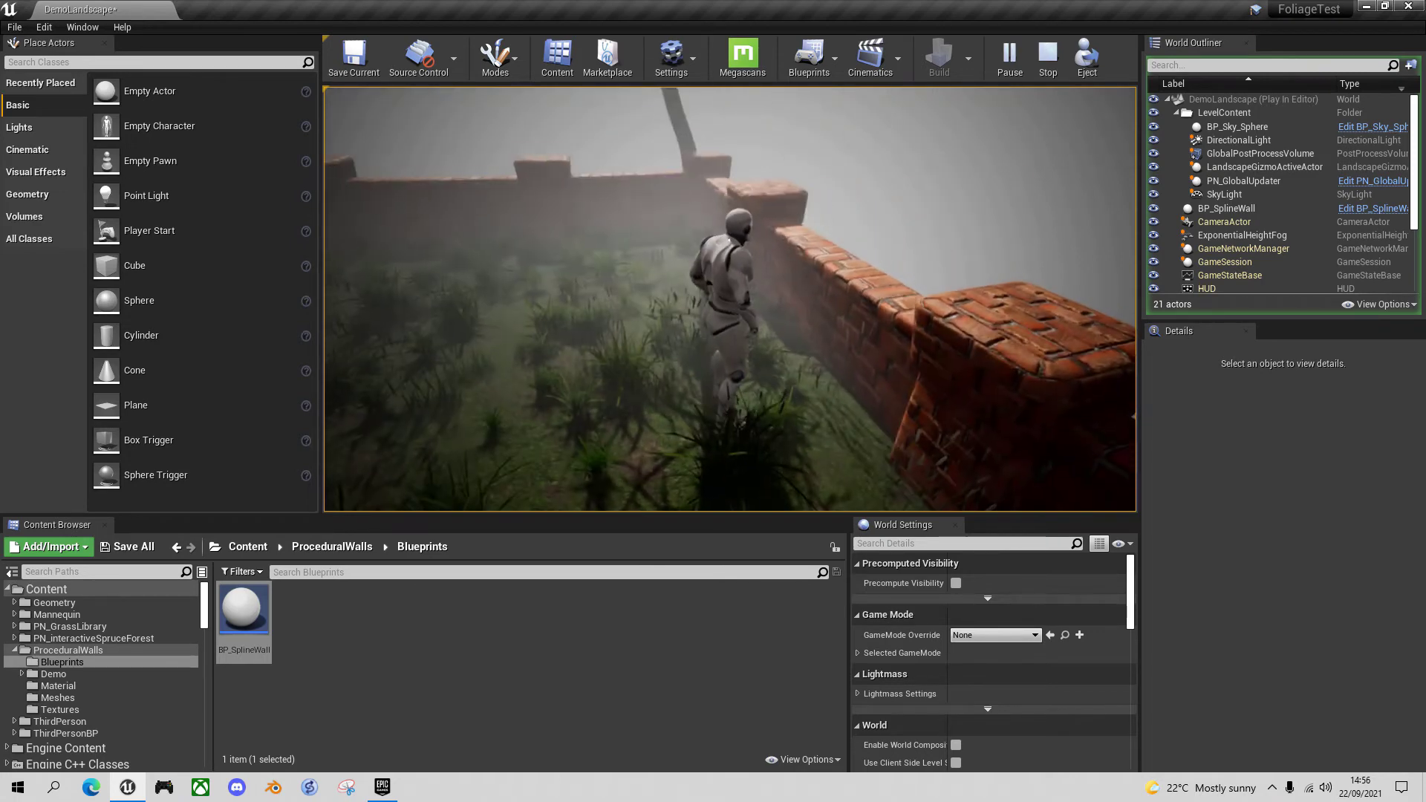
pyautogui.press('w')
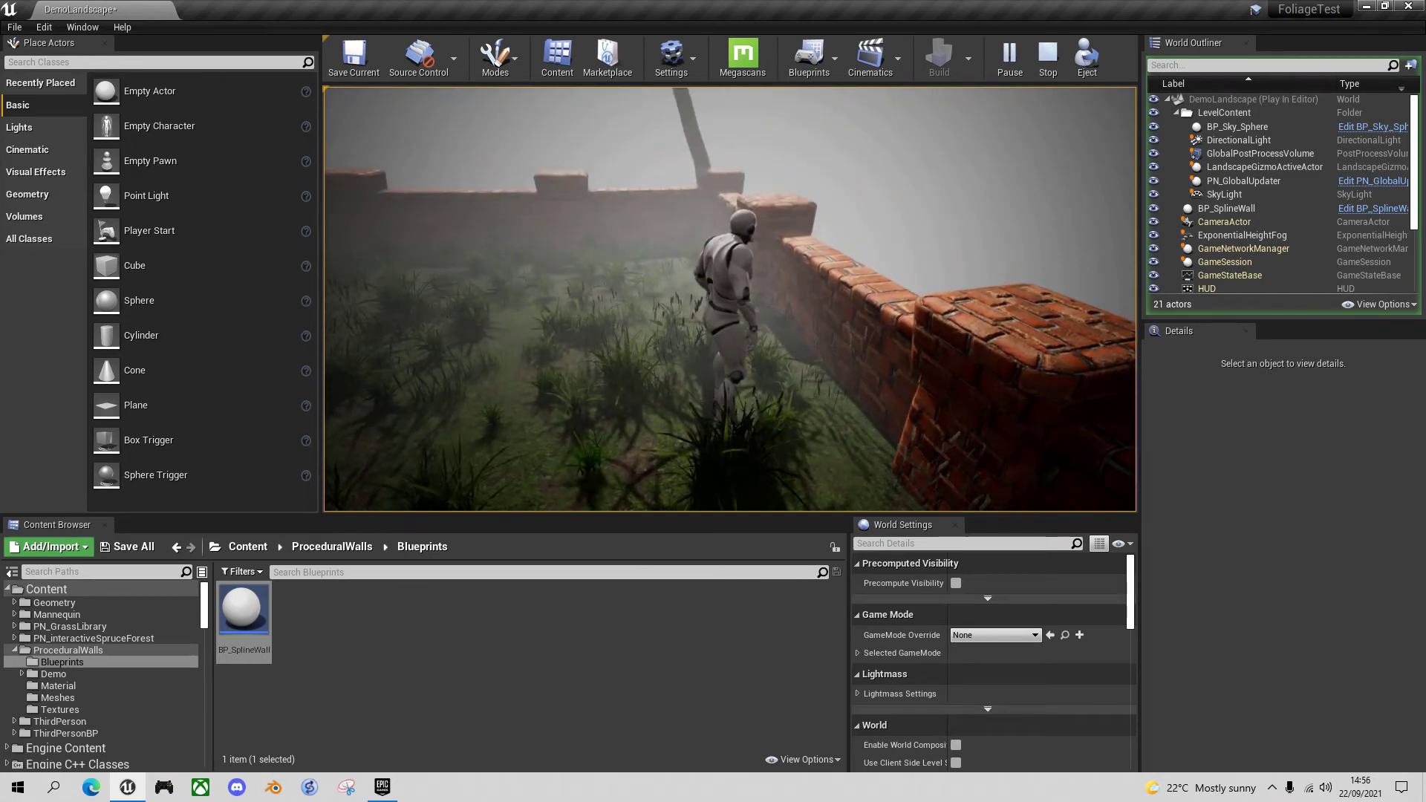
pyautogui.press('w')
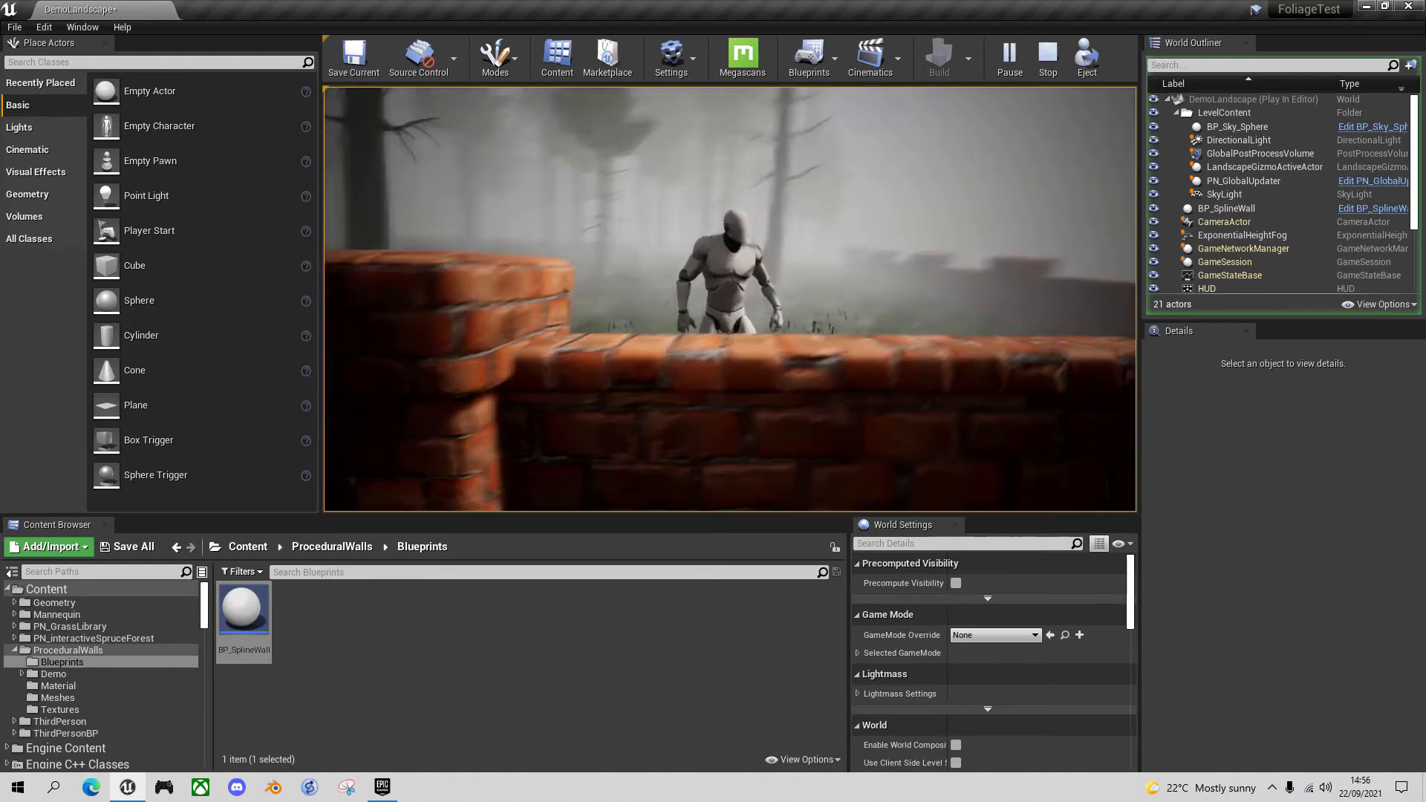
pyautogui.press('w')
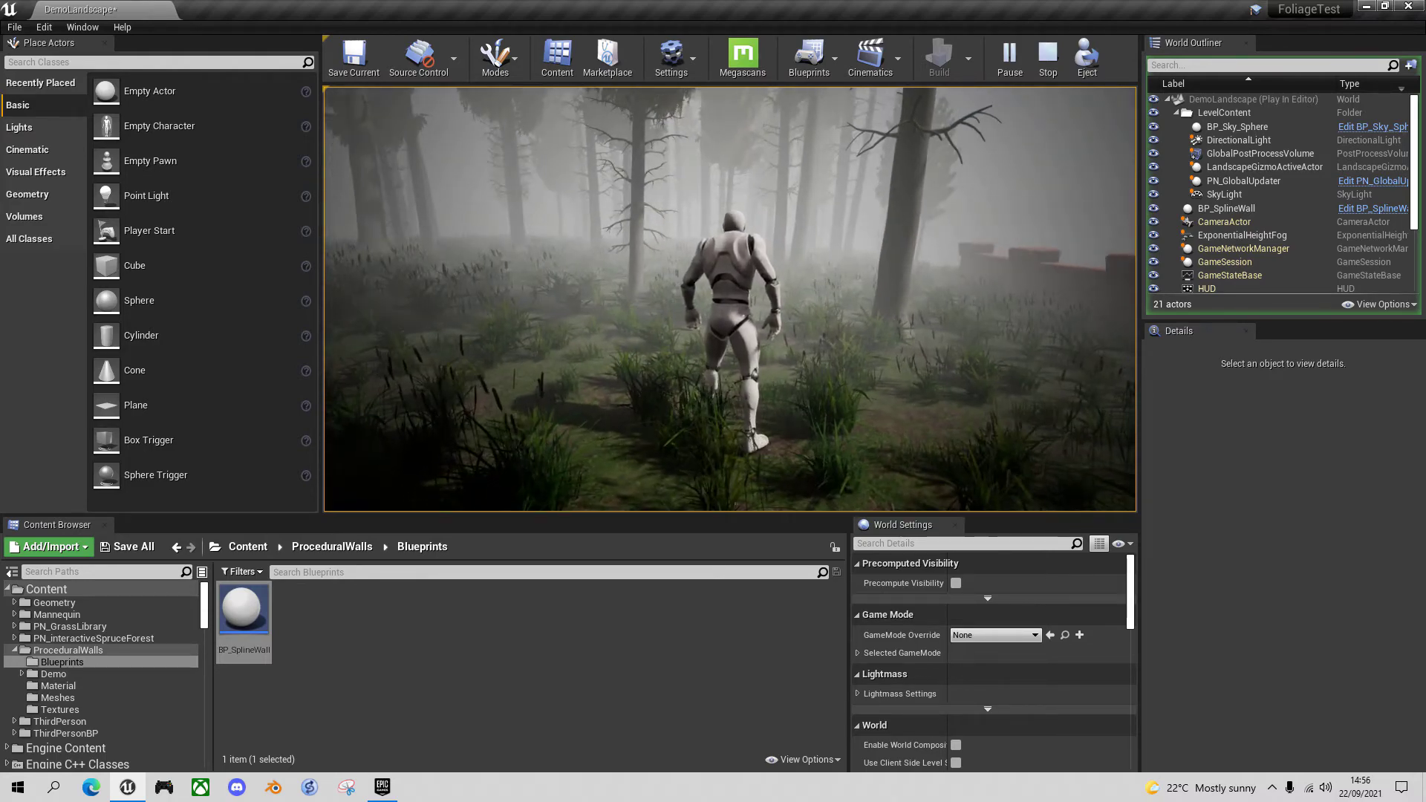
pyautogui.press('Escape')
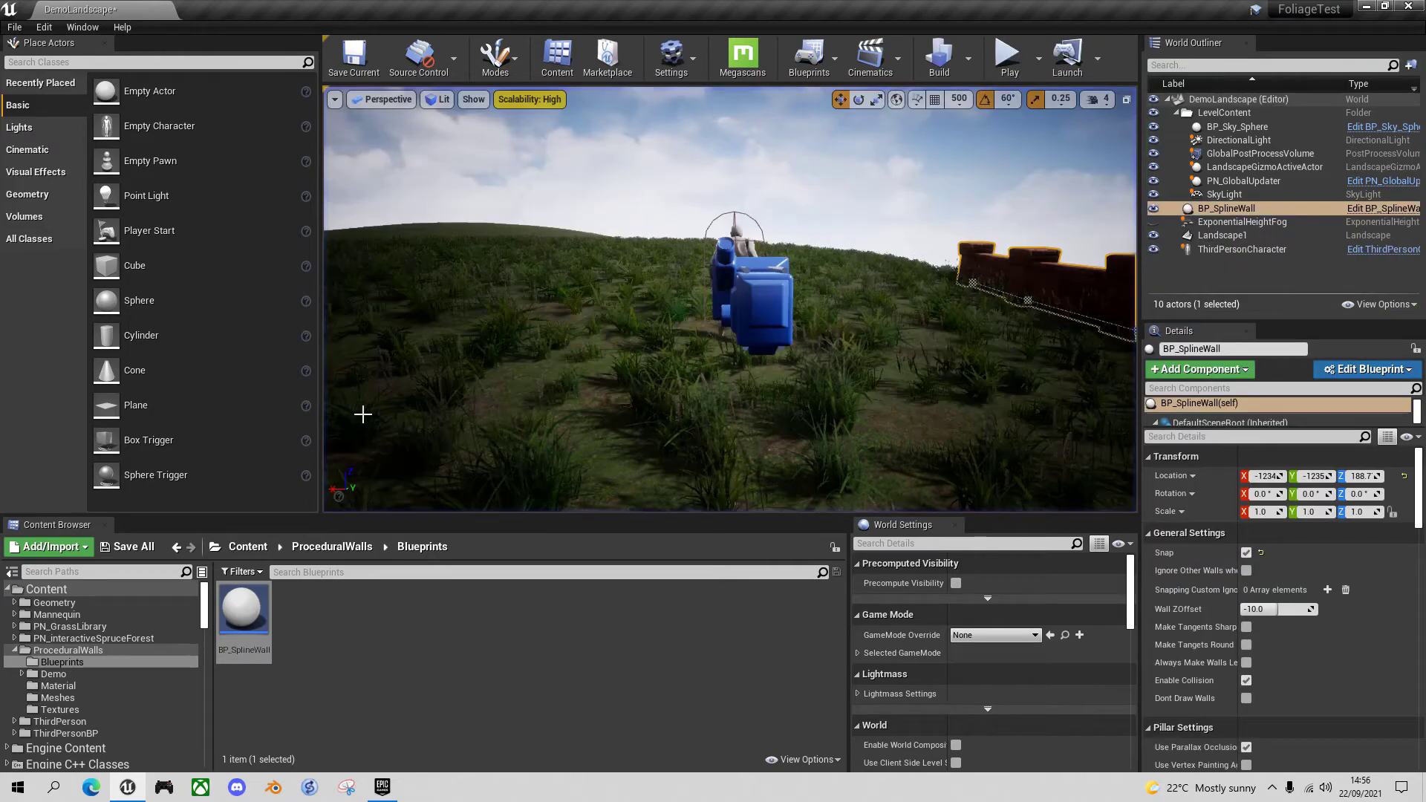
# - Make the whole spline wall taller by setting its Z scale to 4
pyautogui.moveTo(363, 414)
pyautogui.mouseDown(button='right')
pyautogui.moveTo(346, 458)
pyautogui.moveTo(363, 413)
pyautogui.mouseUp(button='right')
pyautogui.press('s')
pyautogui.press('s')
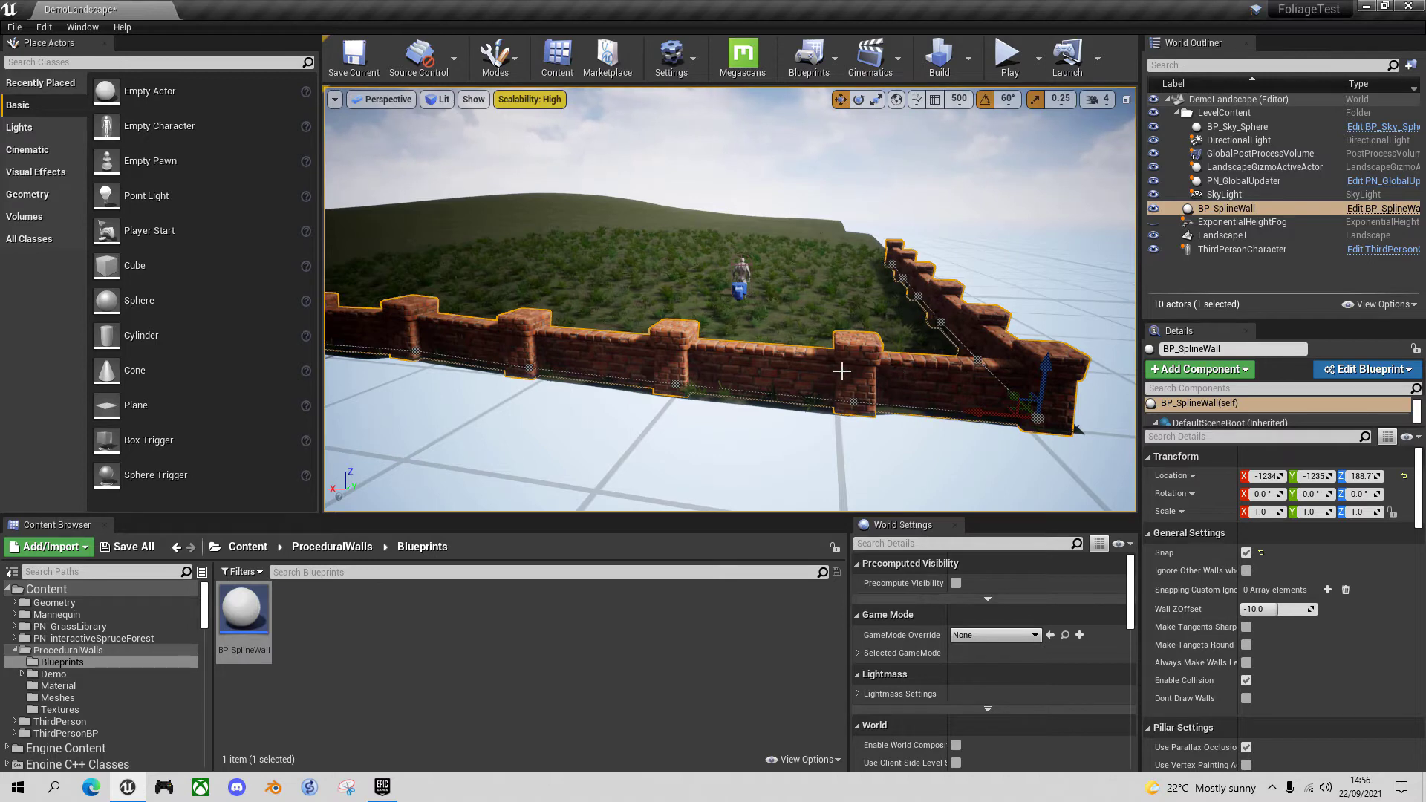
pyautogui.click(1361, 512)
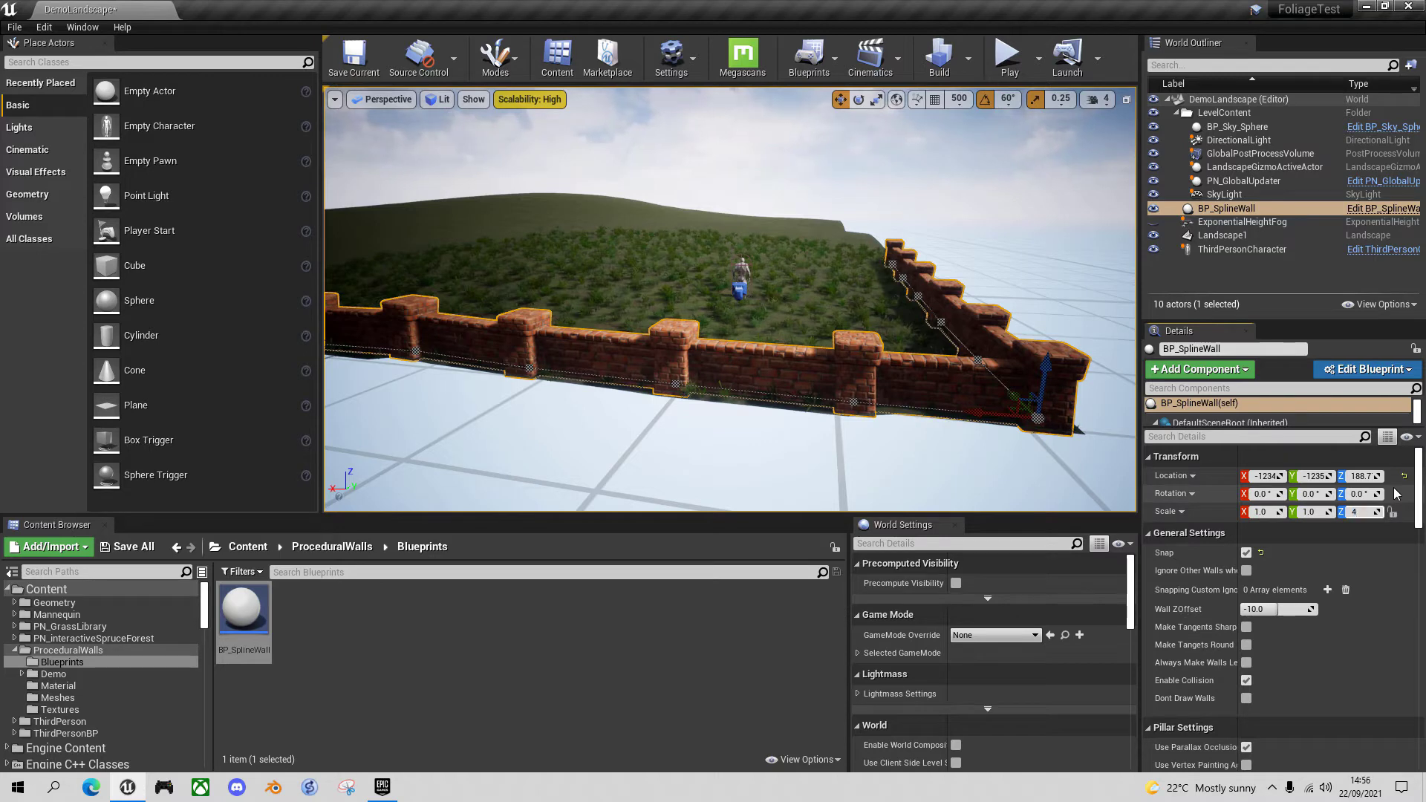
pyautogui.press('Return')
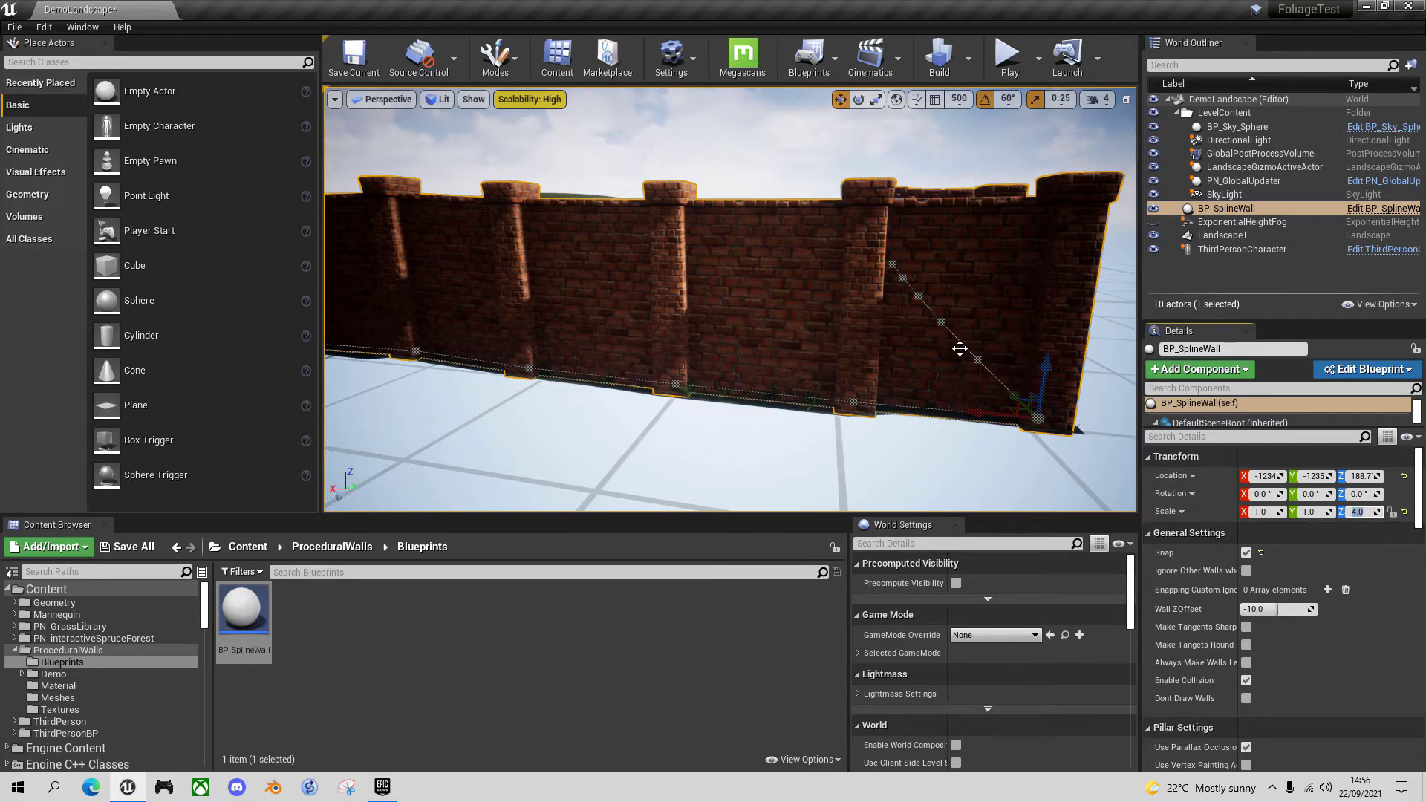
pyautogui.moveTo(956, 347); pyautogui.dragTo(950, 316, button='right')
pyautogui.press('s')
pyautogui.press('w')
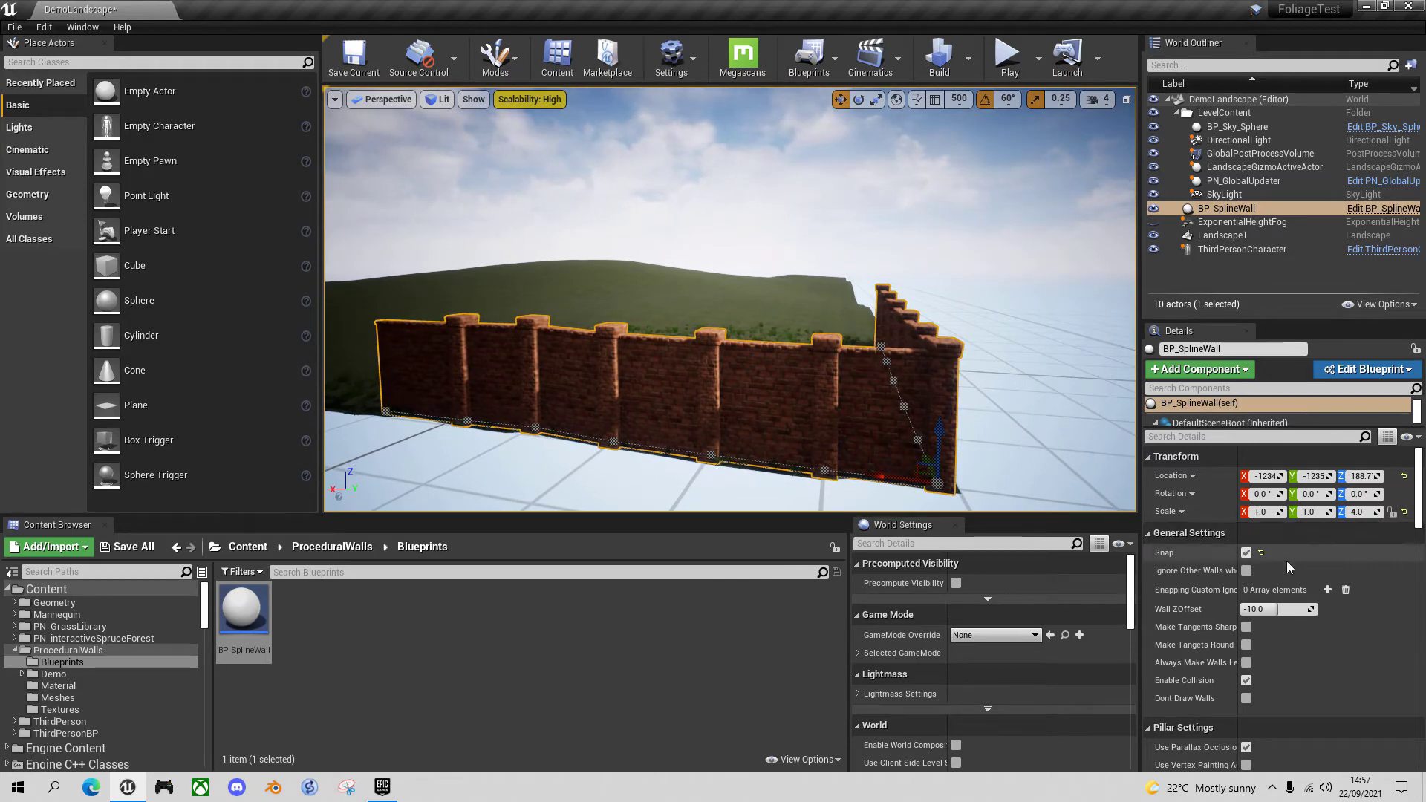
# - Disable Add Wall Top for the spline wall and set its Wall Look to Chainlink
pyautogui.scroll(-4, 1419, 486)
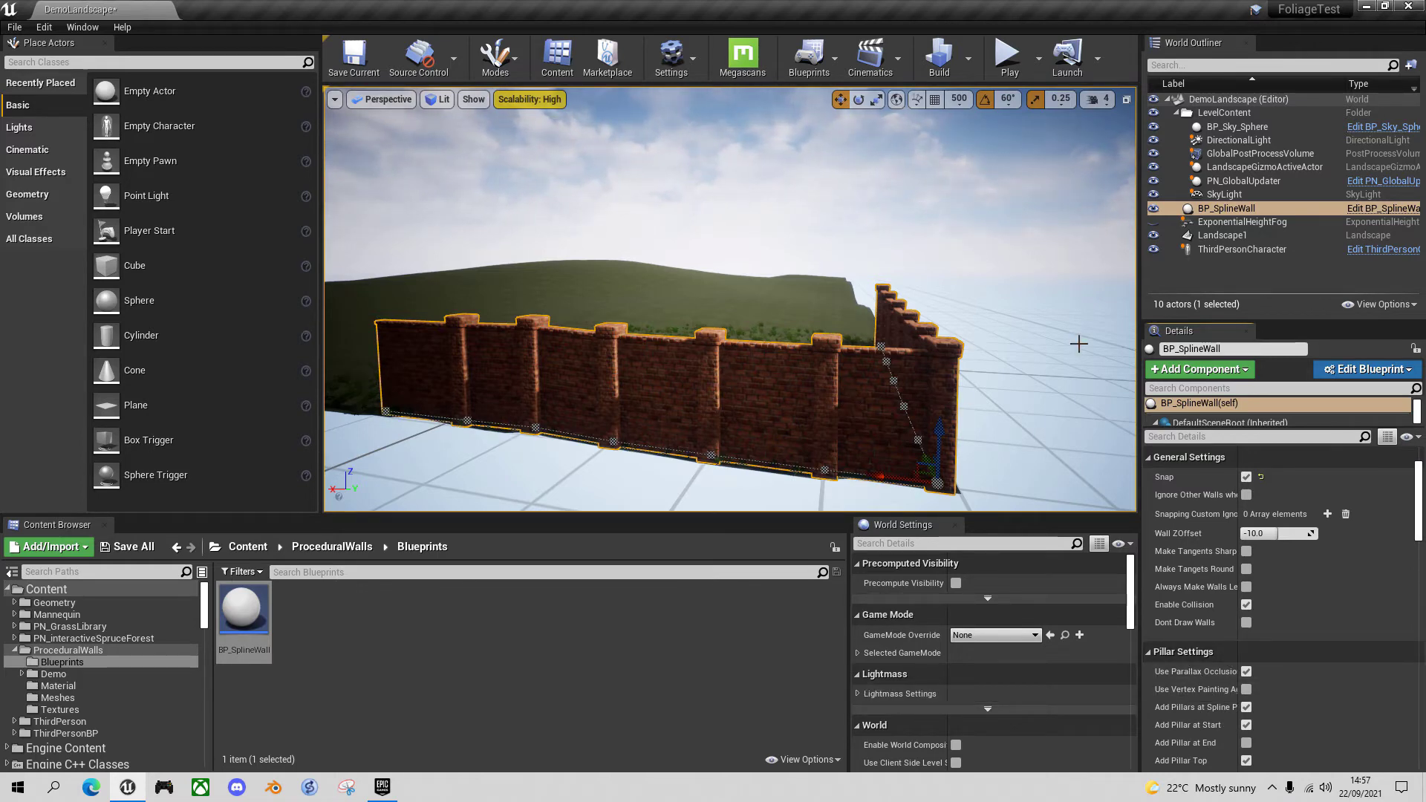
pyautogui.moveTo(1419, 477); pyautogui.dragTo(1424, 599)
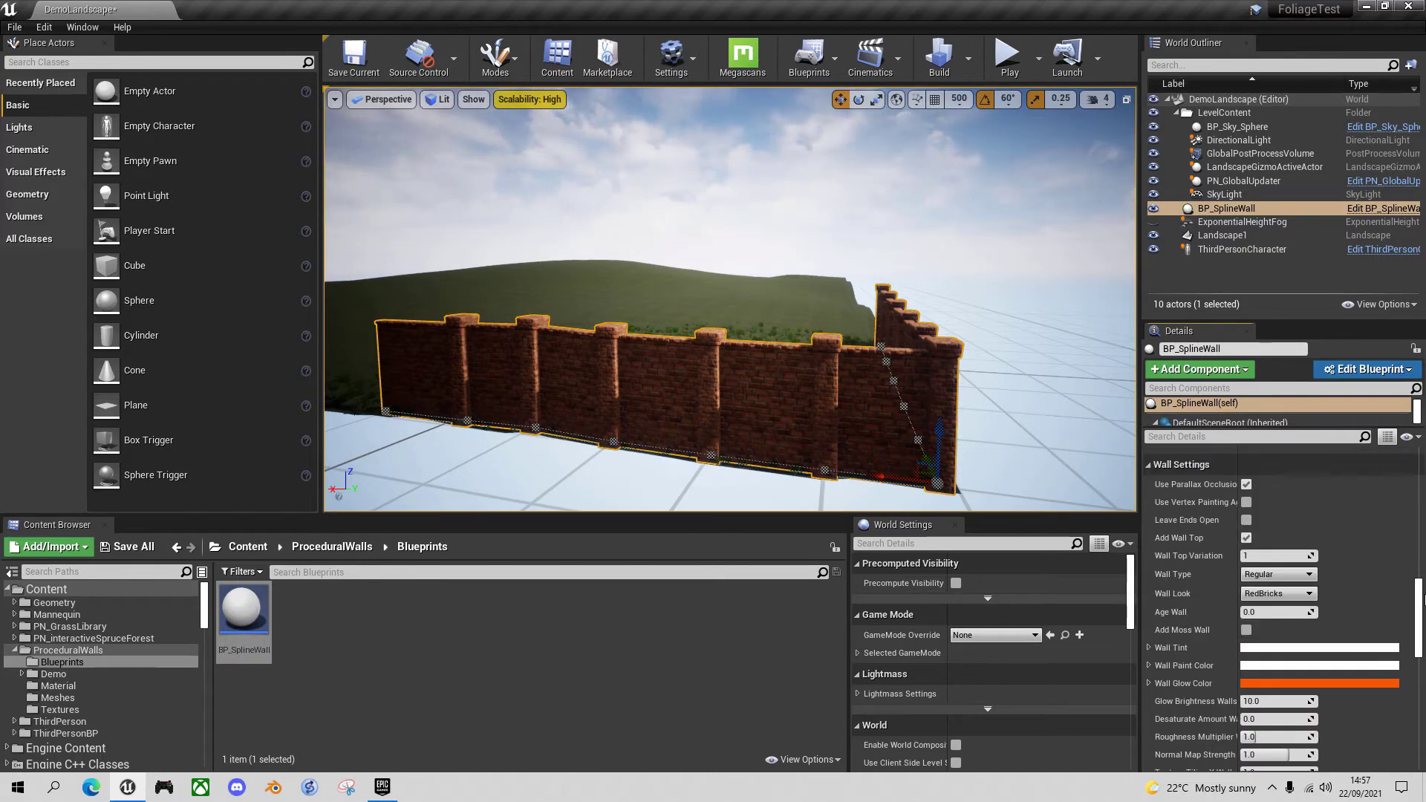
pyautogui.click(1247, 538)
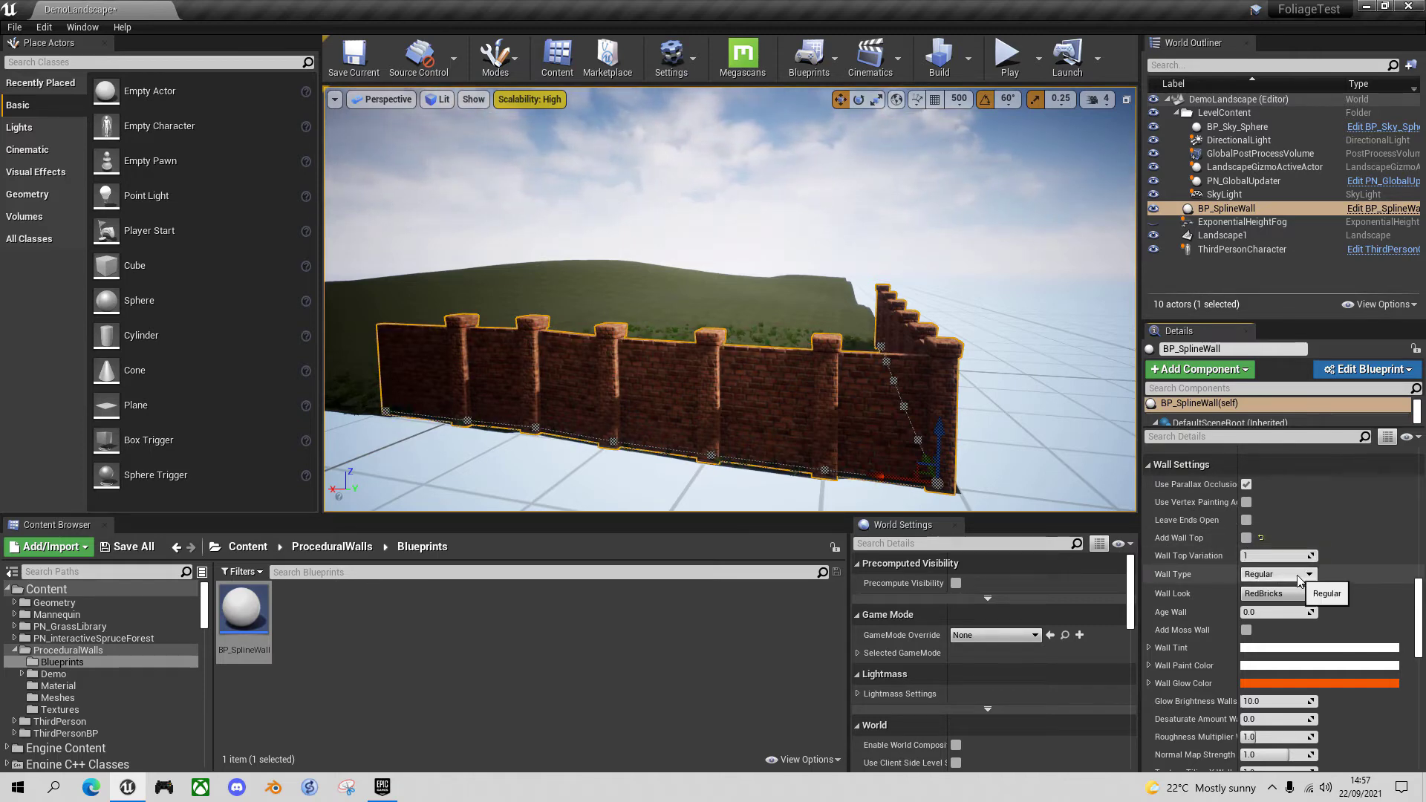
pyautogui.click(1309, 594)
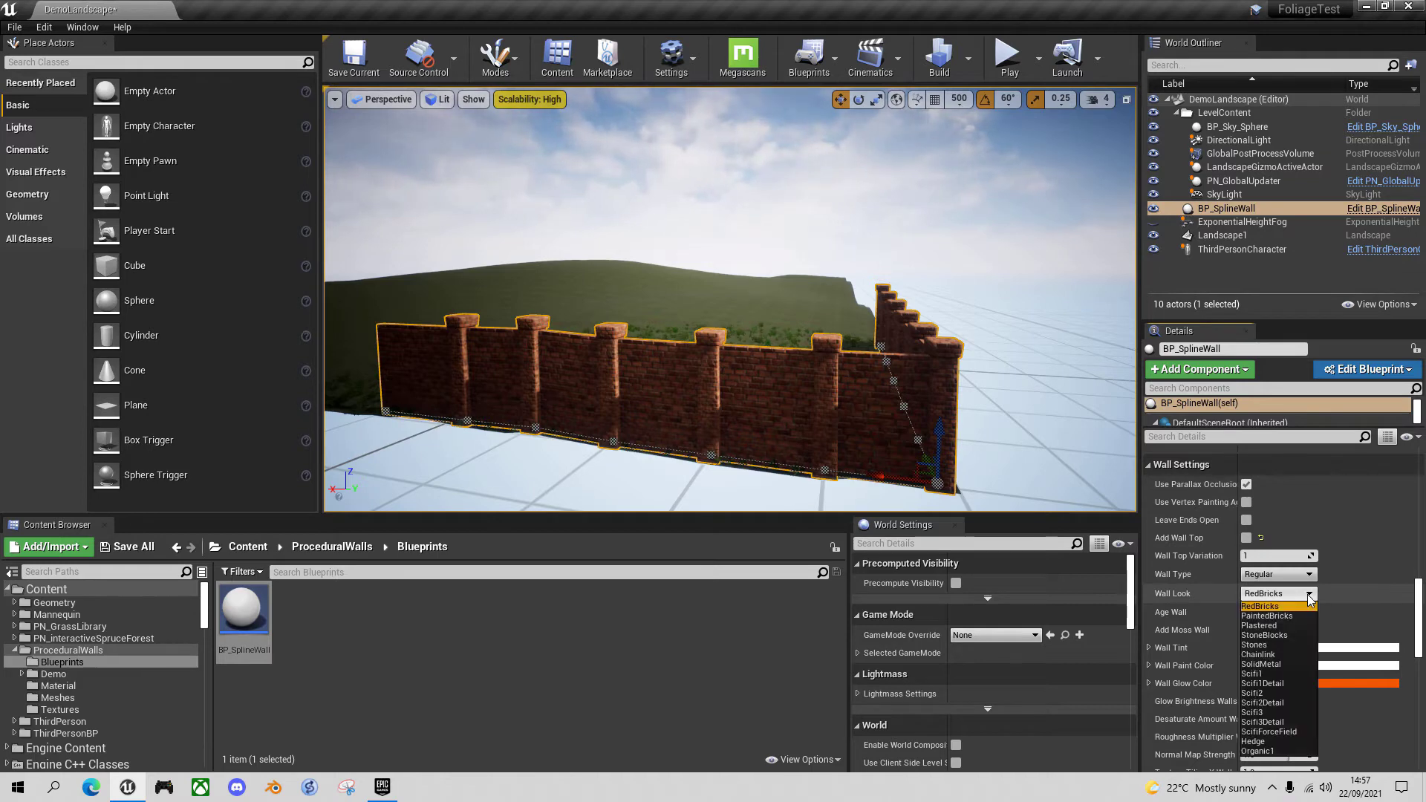
pyautogui.click(1263, 654)
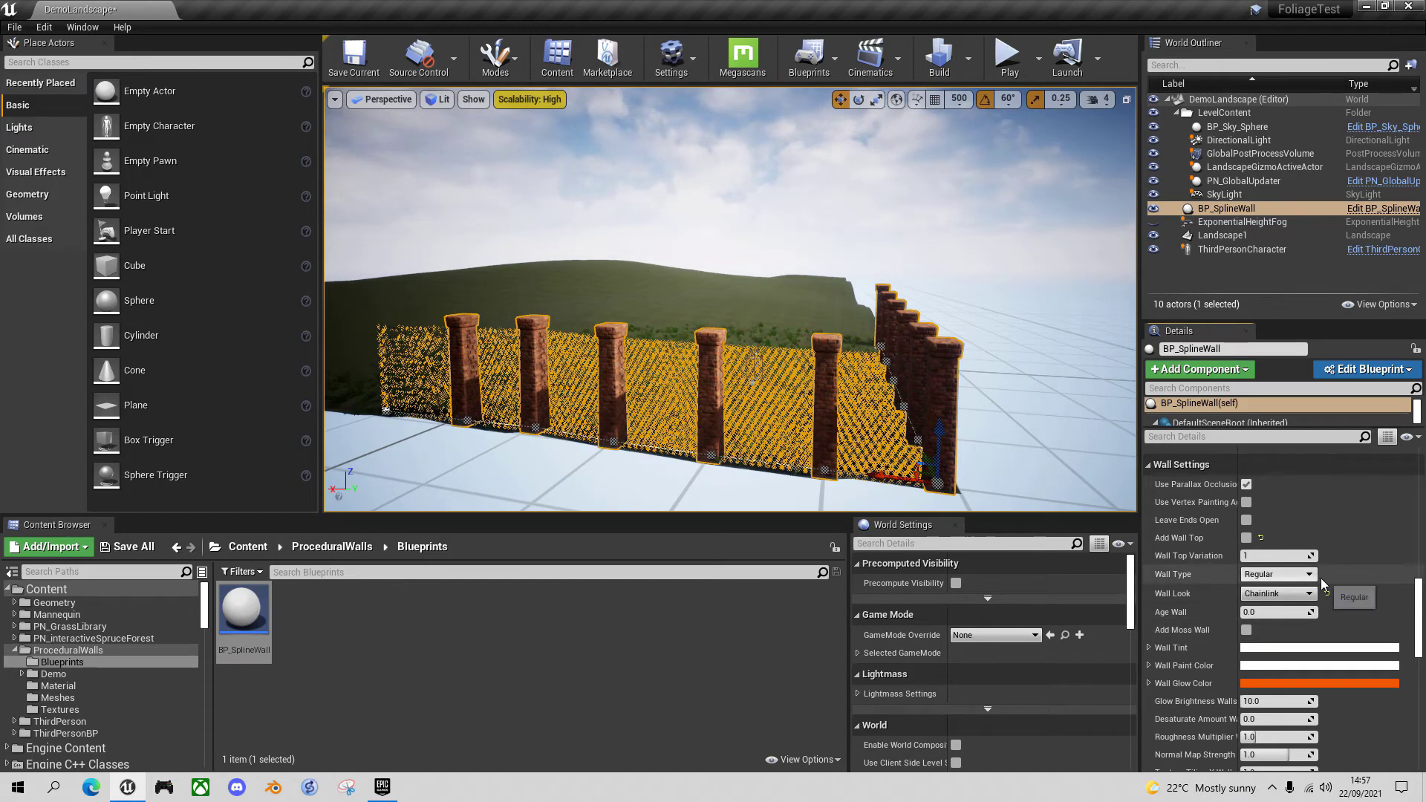
# - Set the Wall Type to Thin and disable parallax occlusion in the wall settings
pyautogui.click(1279, 575)
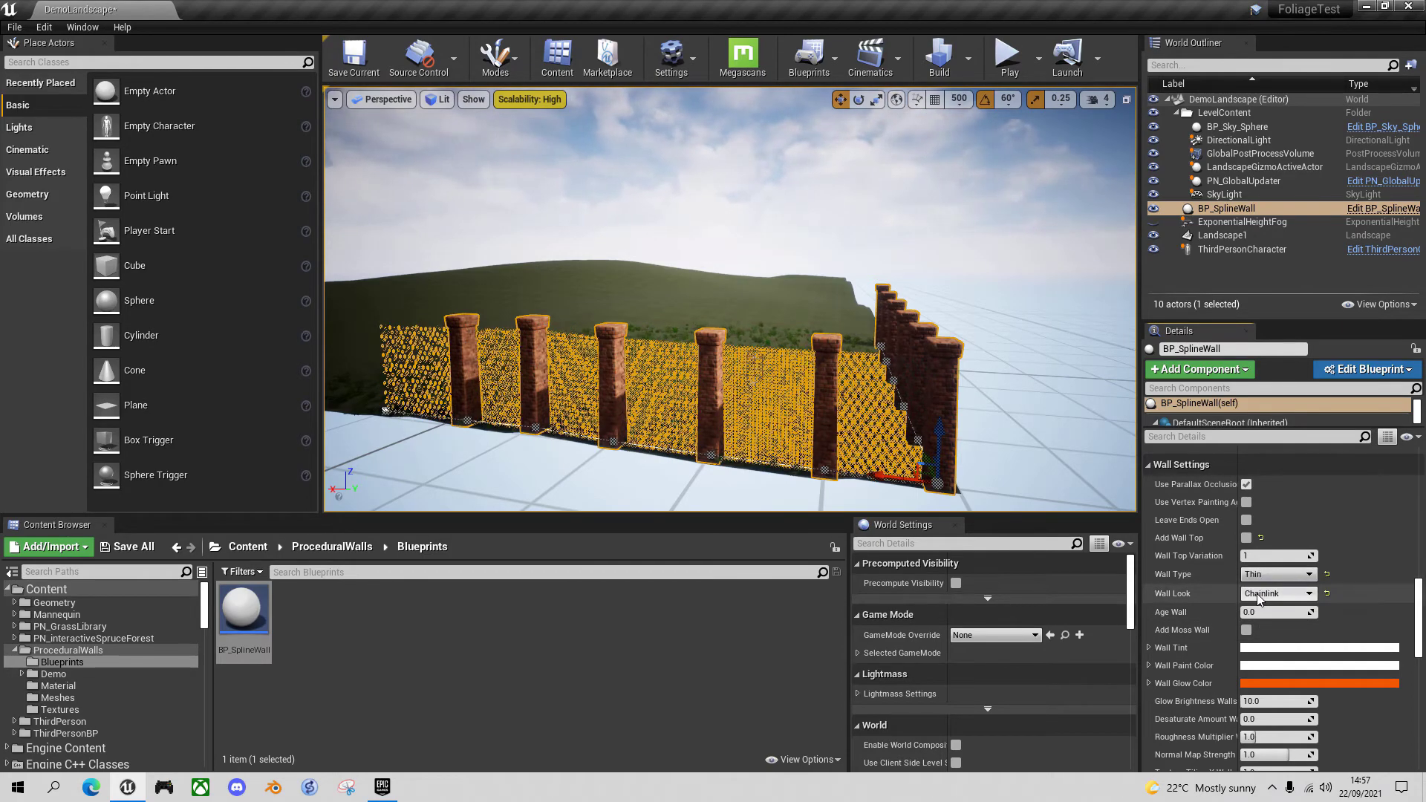
pyautogui.moveTo(1002, 421); pyautogui.dragTo(974, 442, button='right')
pyautogui.moveTo(803, 409); pyautogui.dragTo(732, 431, button='right')
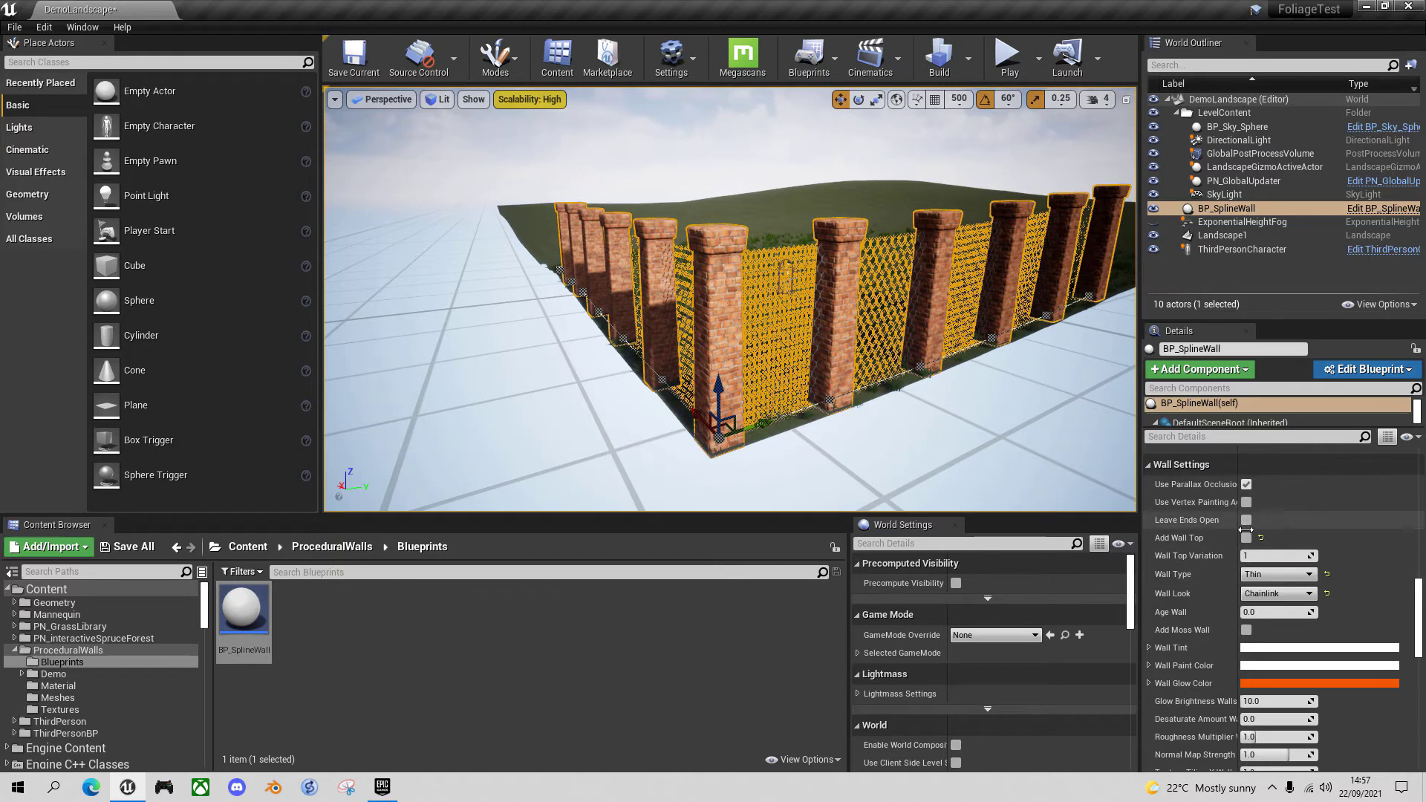
pyautogui.click(1247, 485)
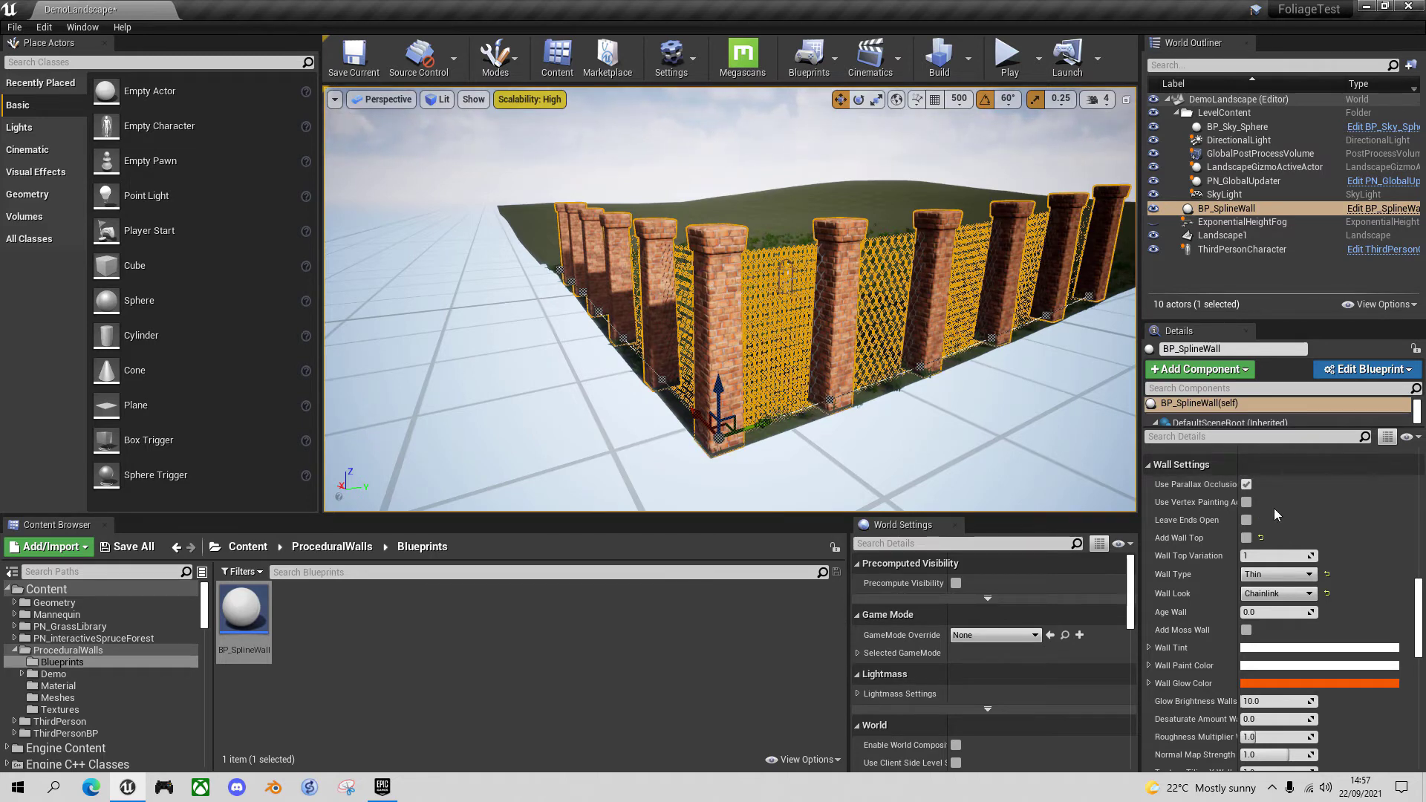
pyautogui.click(1246, 484)
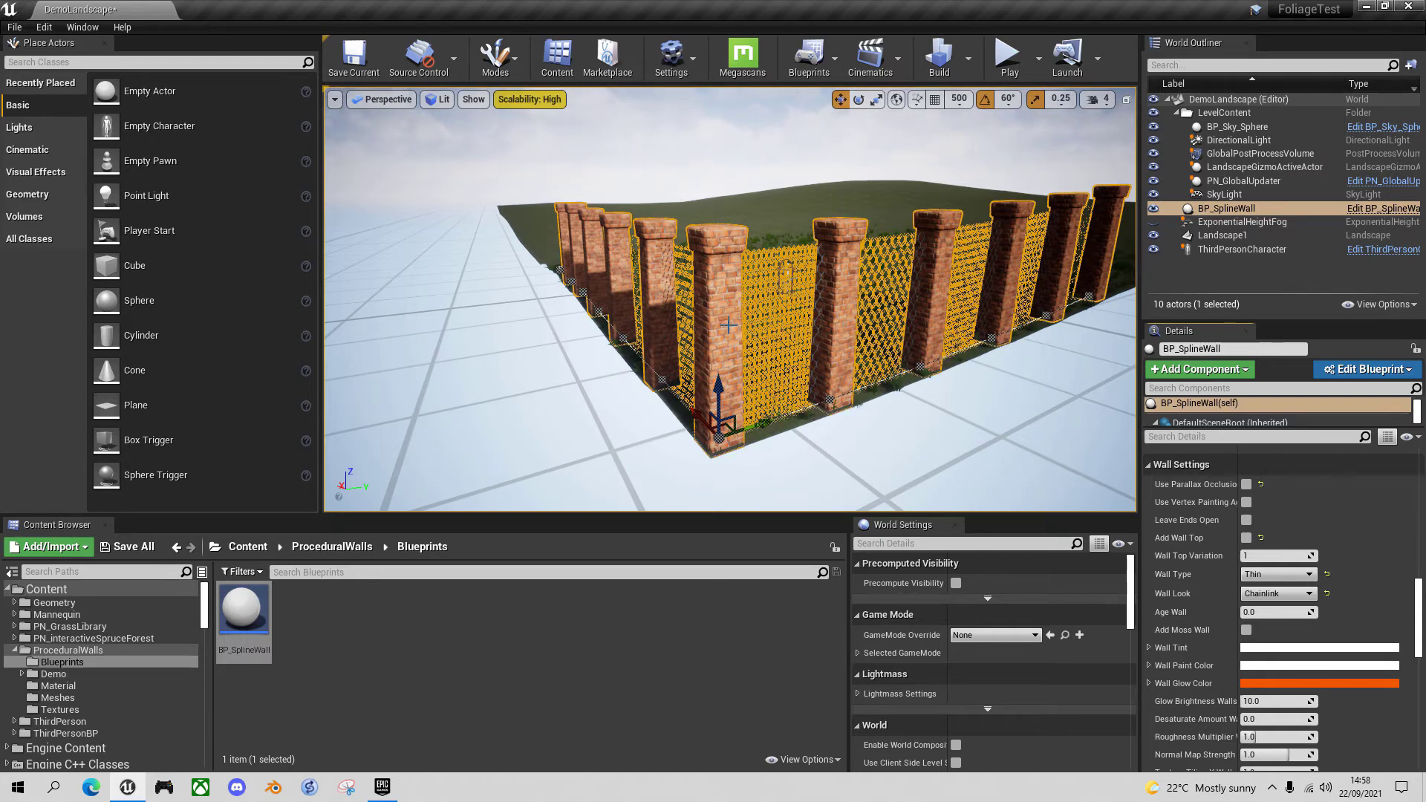
# - Set the Pillar Look to SolidMetal and make both the pillar base type and pillar top type Round
pyautogui.moveTo(1419, 606); pyautogui.dragTo(1415, 523)
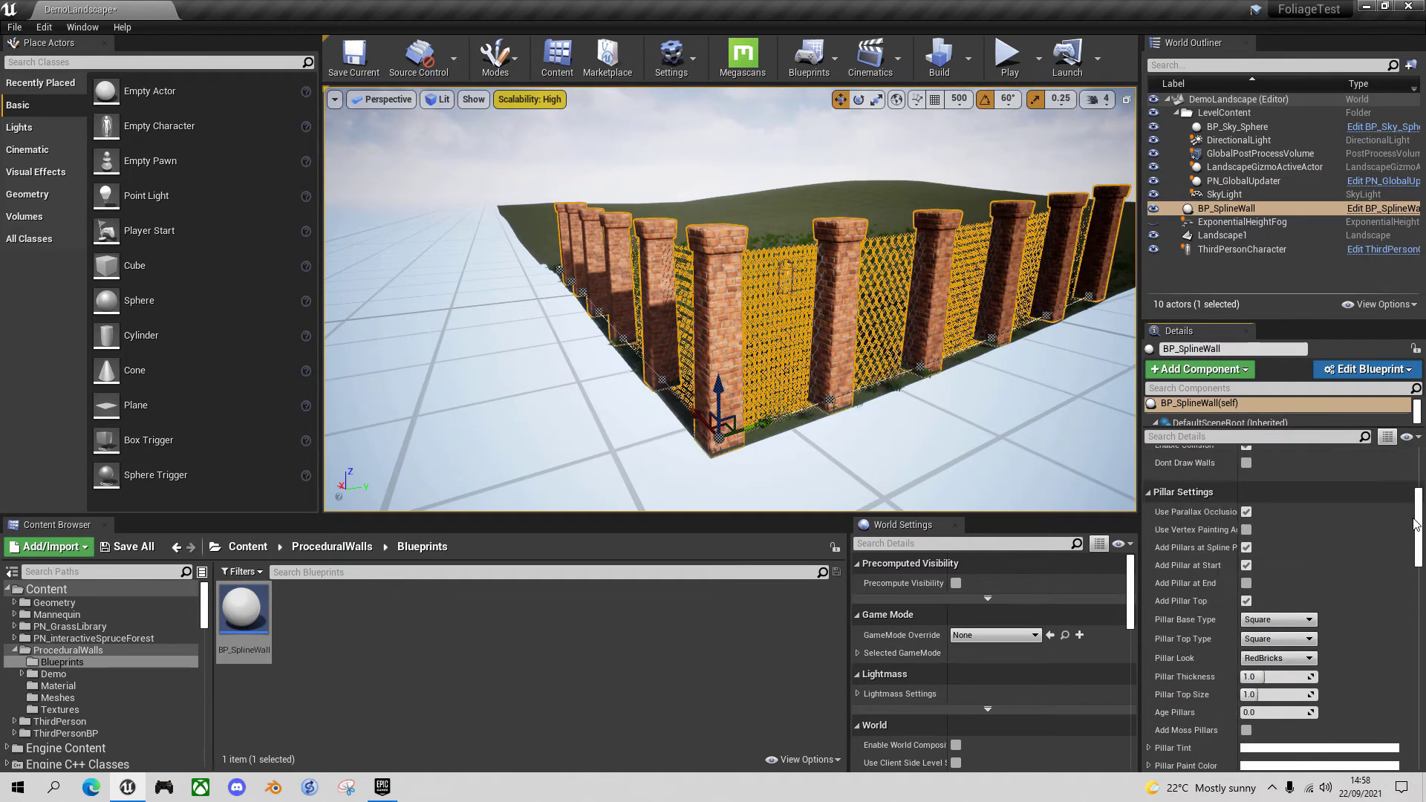
pyautogui.click(1311, 659)
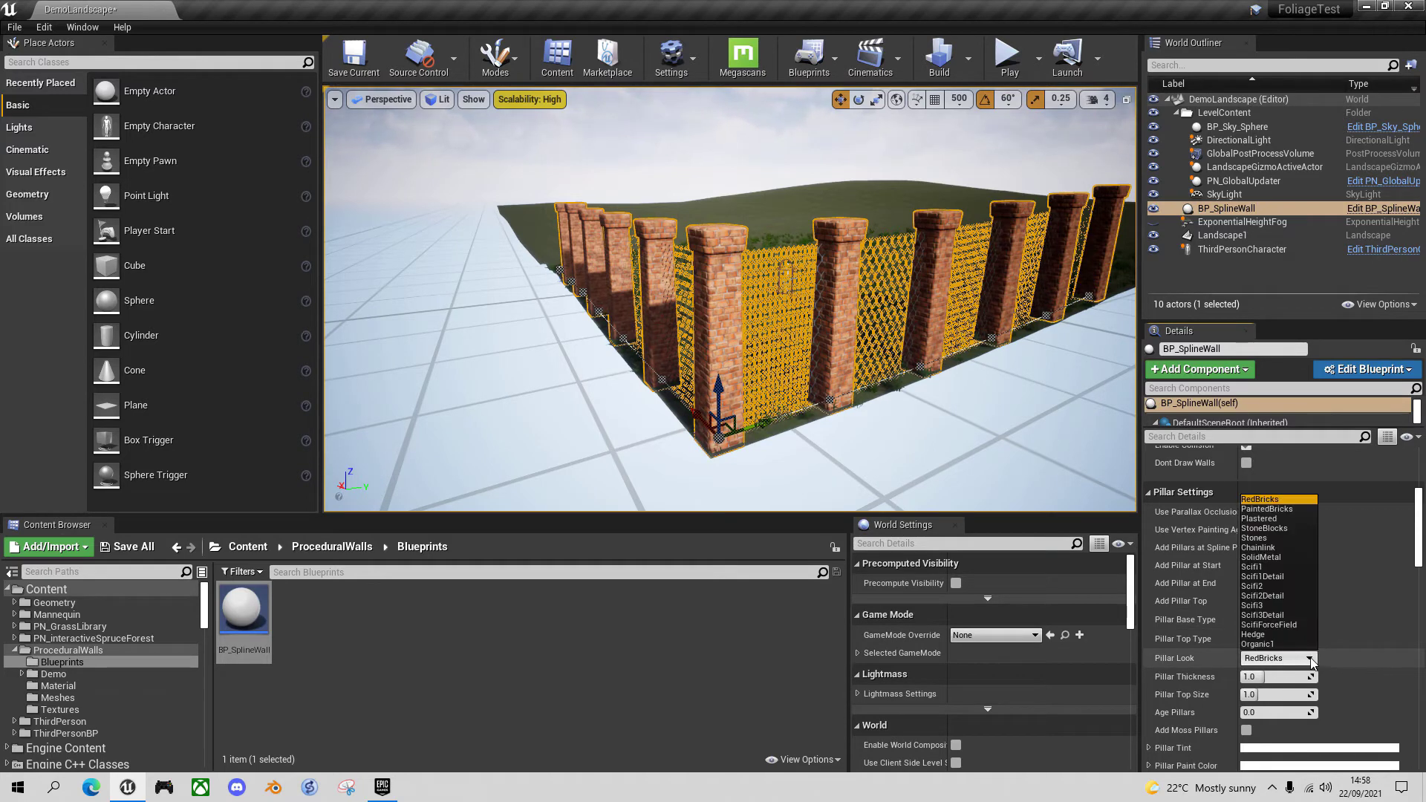
pyautogui.click(1275, 557)
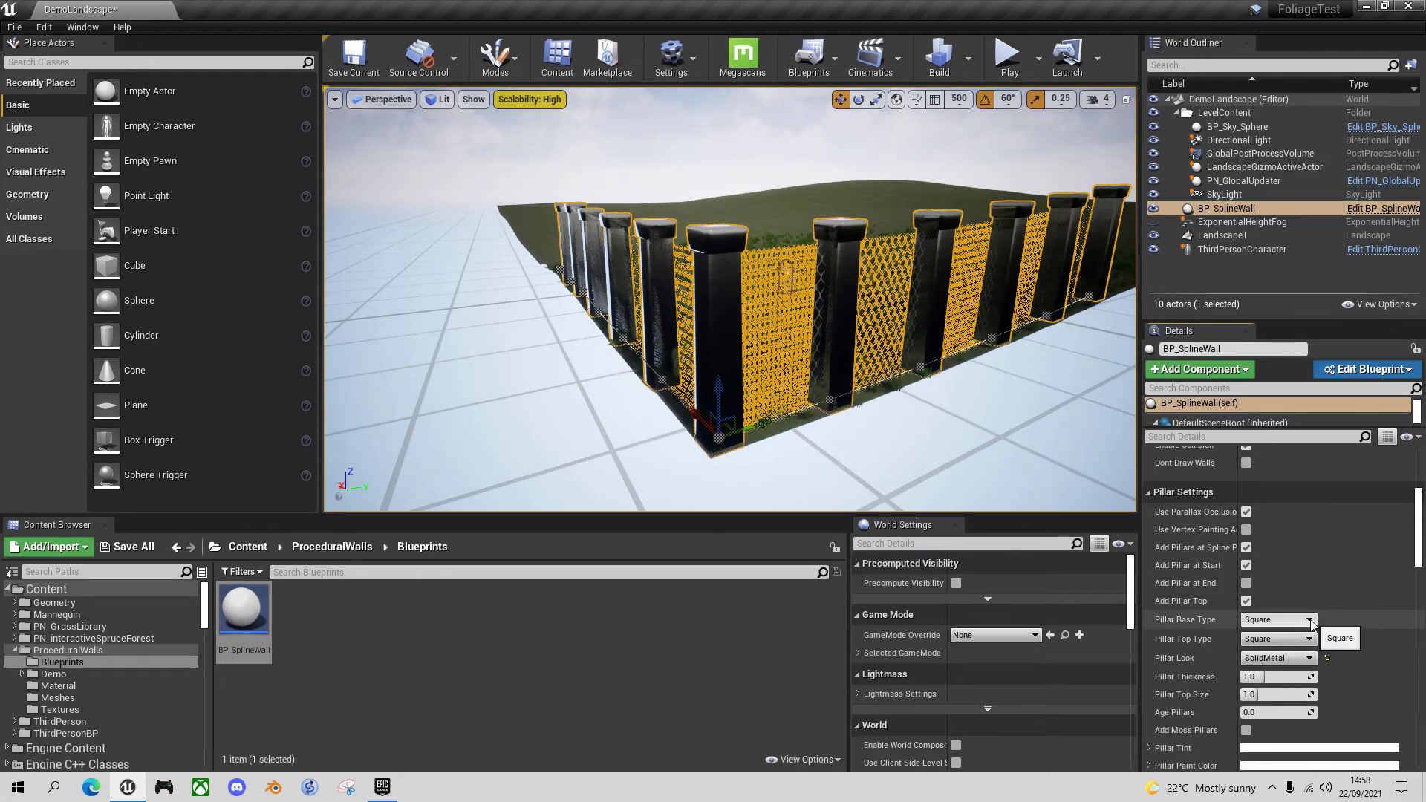
pyautogui.click(1289, 619)
pyautogui.click(1268, 643)
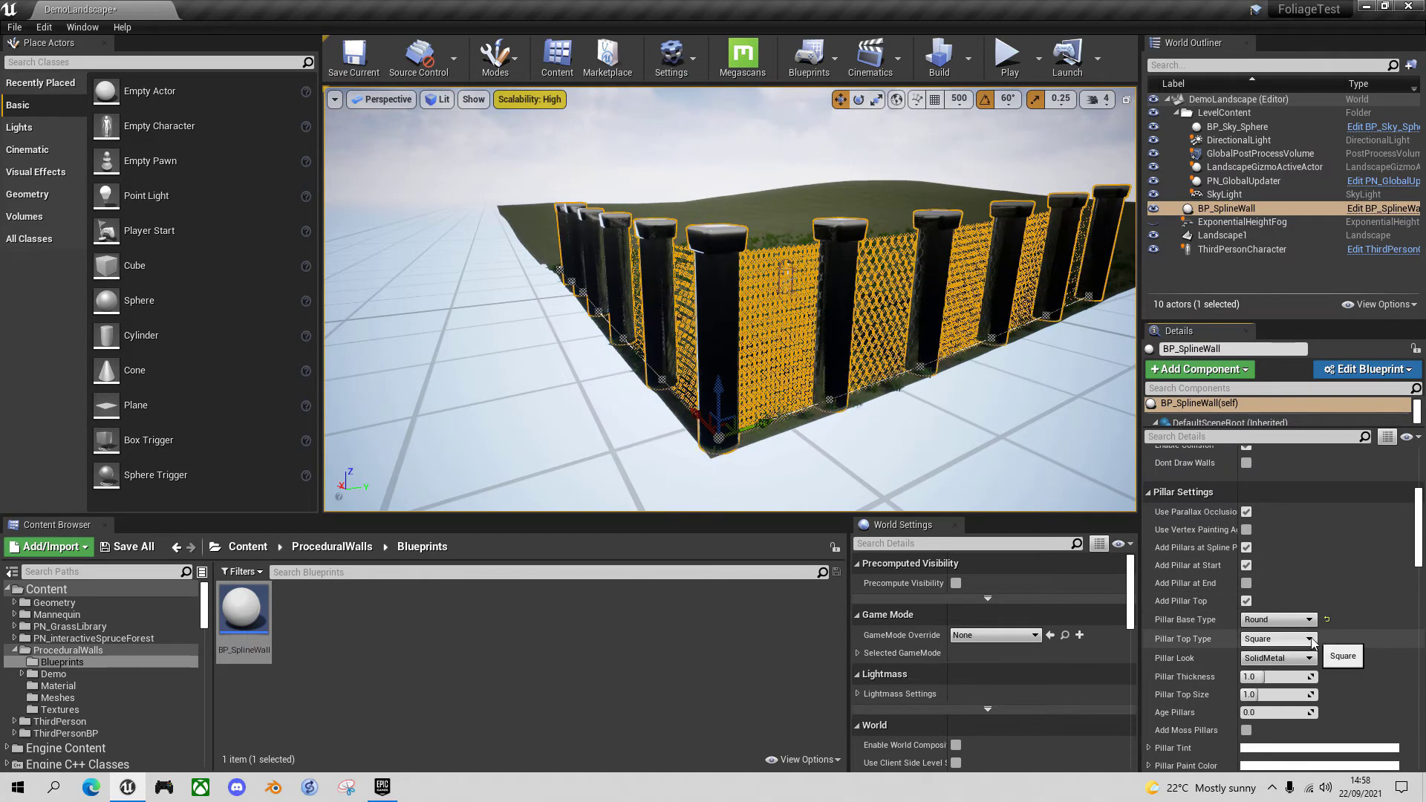
pyautogui.click(1271, 639)
pyautogui.click(1265, 662)
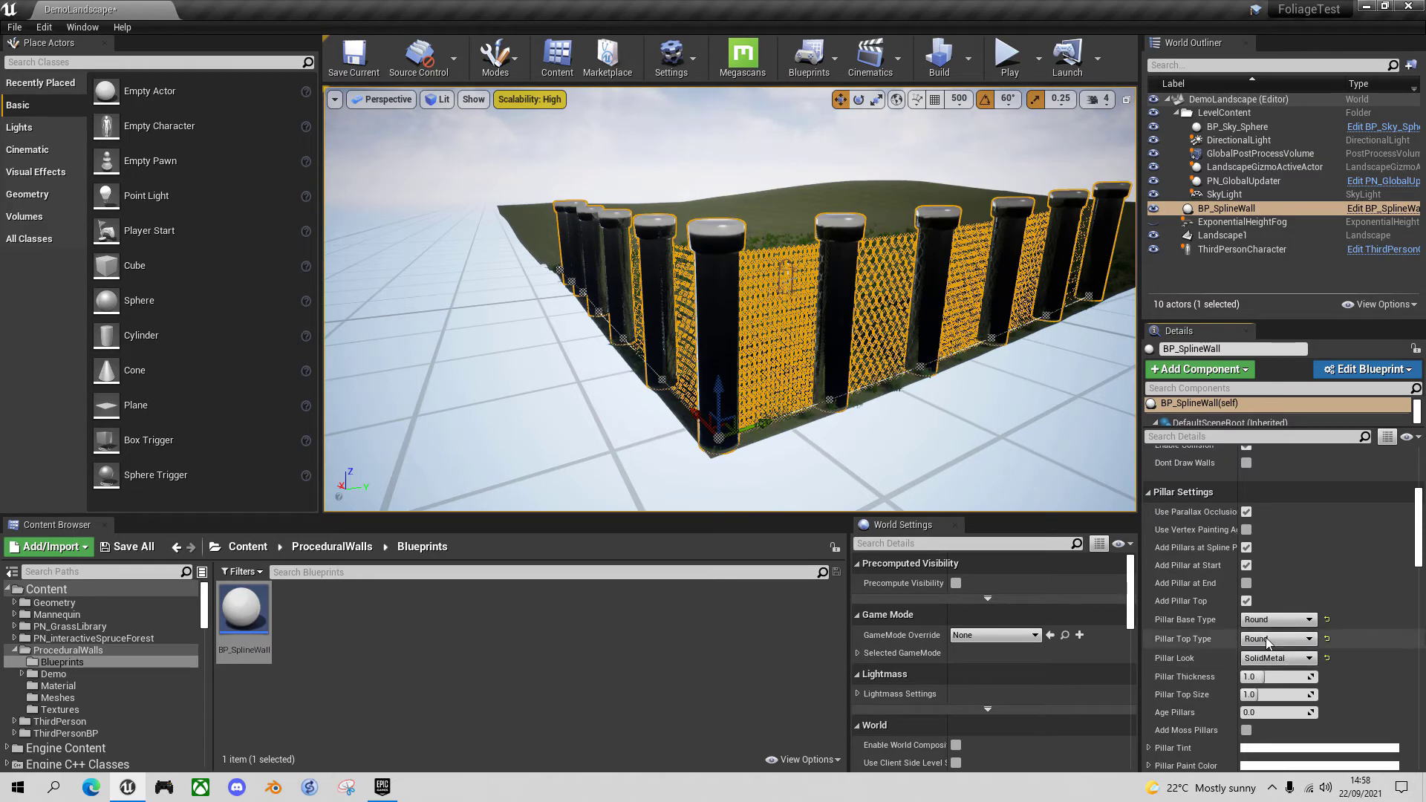
# - Set the spline wall's Pillar Thickness and Pillar Top Size to 0.1, then deselect the wall
pyautogui.click(1263, 680)
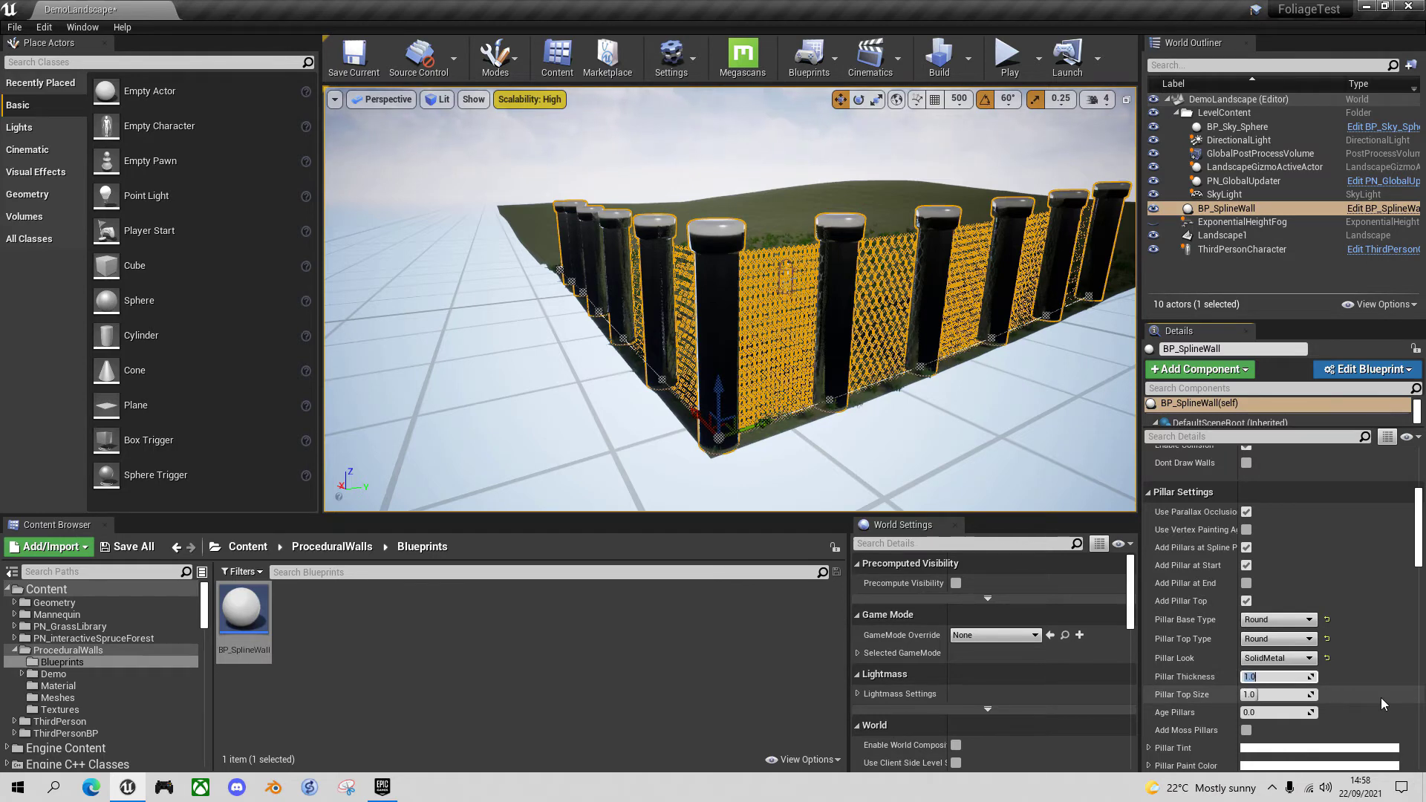
pyautogui.write('.1')
pyautogui.press('Tab')
pyautogui.write('.1')
pyautogui.press('Return')
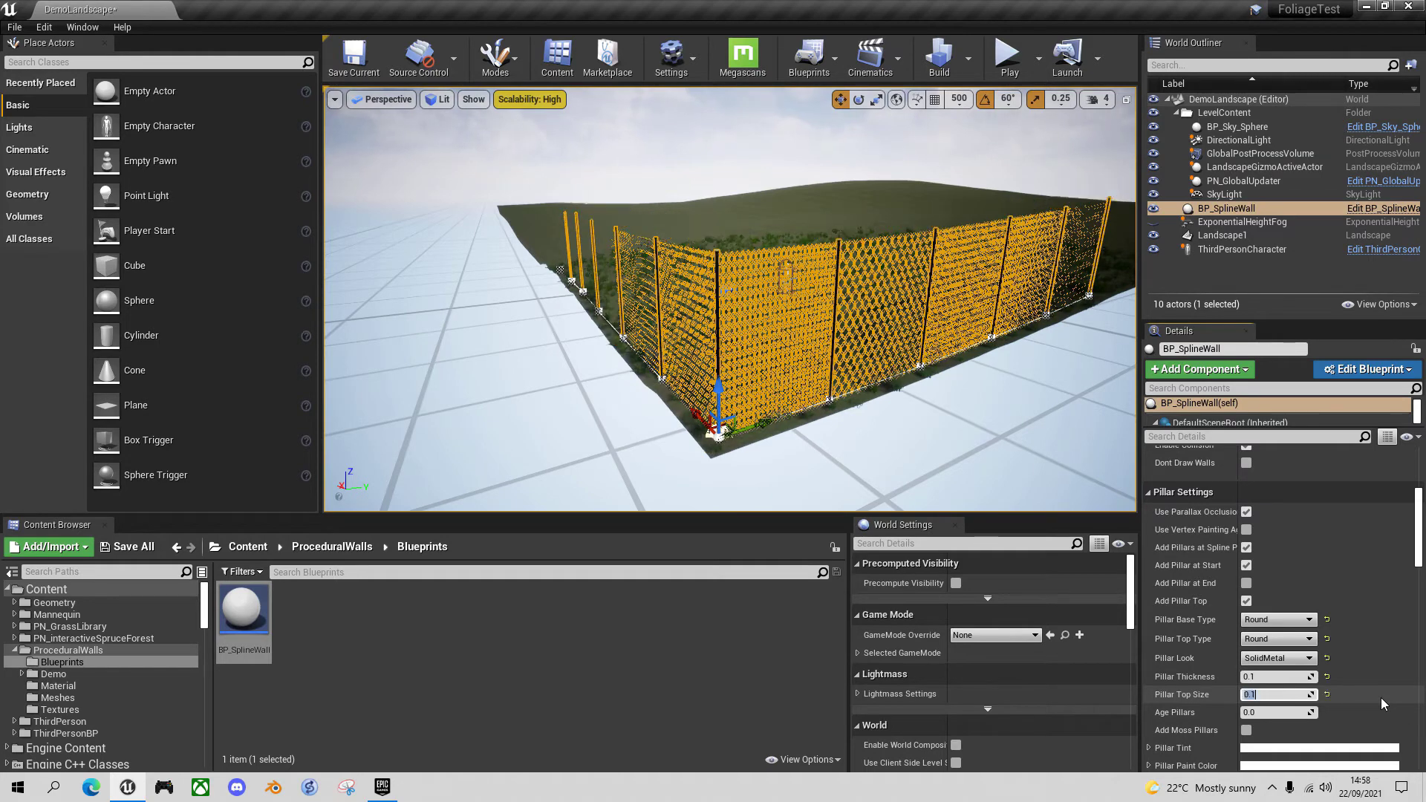
pyautogui.click(901, 455)
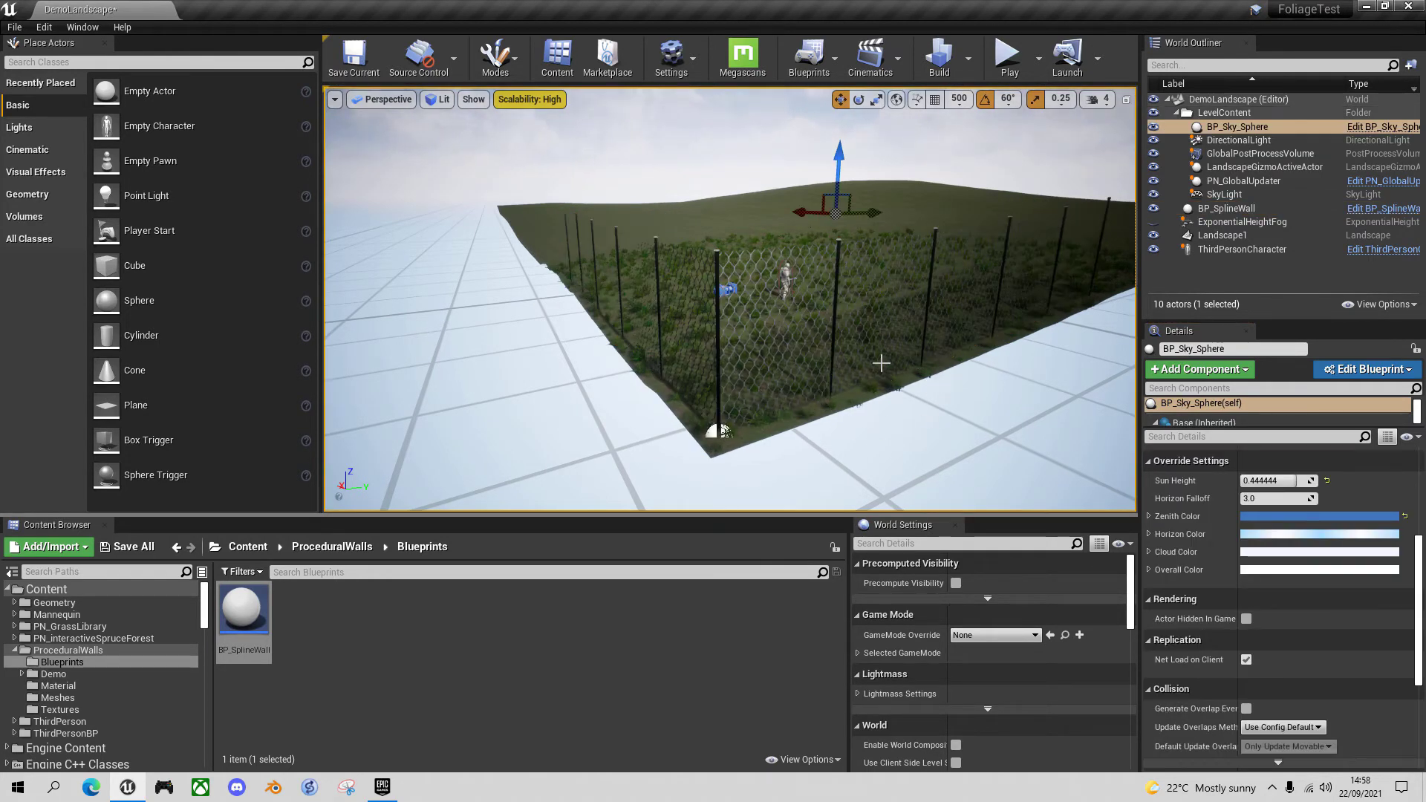
# - Age the metal pillars of the chainlink fence by setting BP_SplineWall's Age Pillars to 1
pyautogui.press('d')
pyautogui.moveTo(896, 398); pyautogui.dragTo(1014, 382, button='right')
pyautogui.press('a')
pyautogui.press('a')
pyautogui.moveTo(854, 390); pyautogui.dragTo(735, 395, button='right')
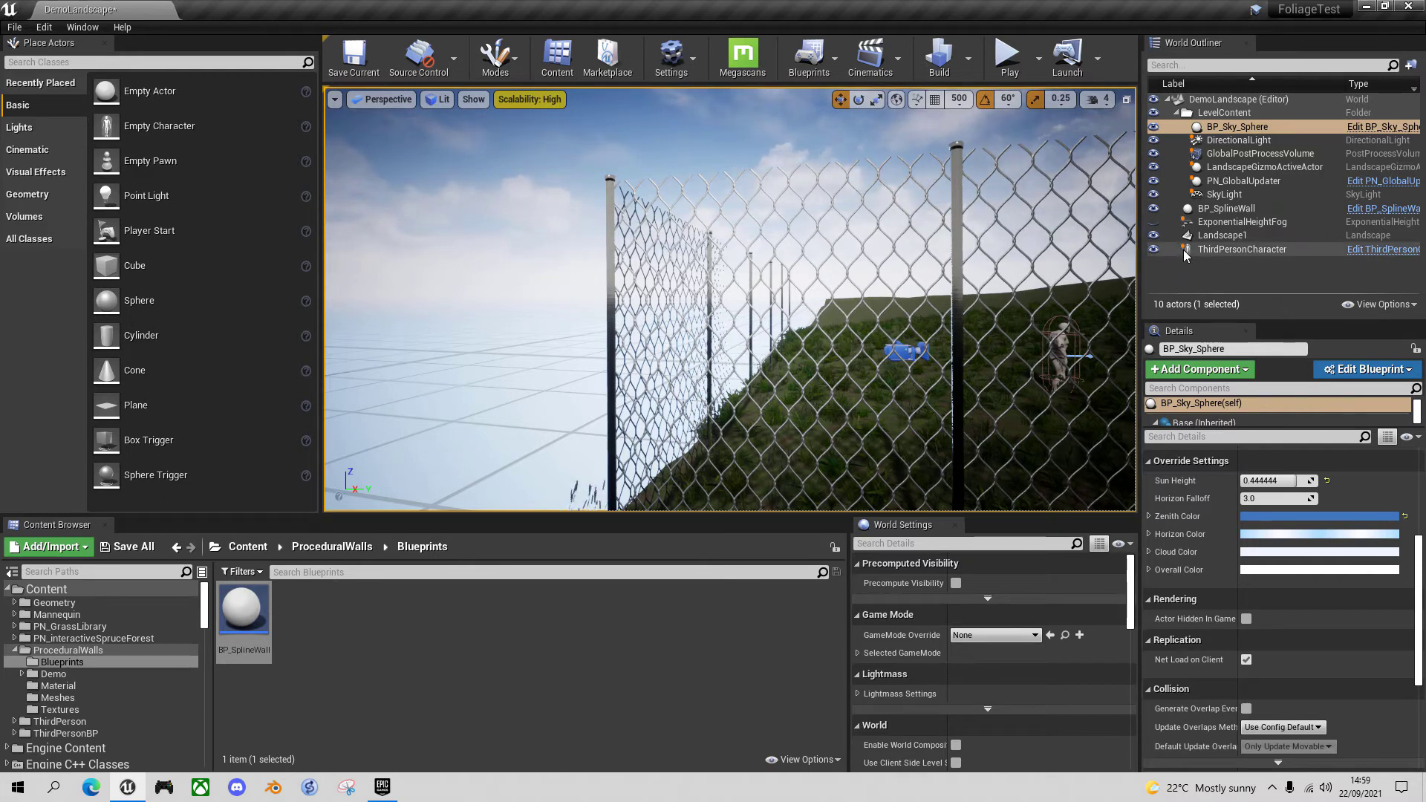
pyautogui.click(1242, 211)
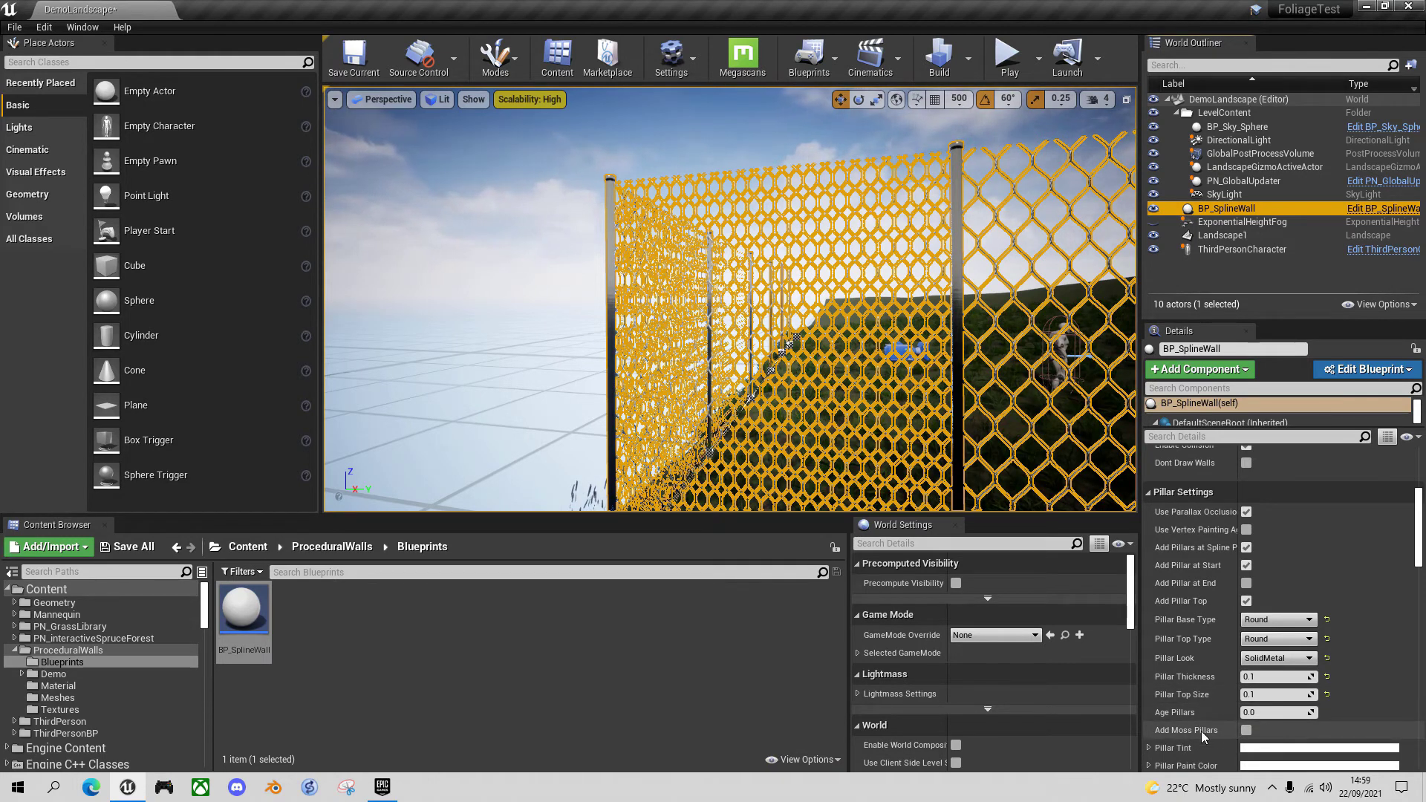
pyautogui.click(1263, 717)
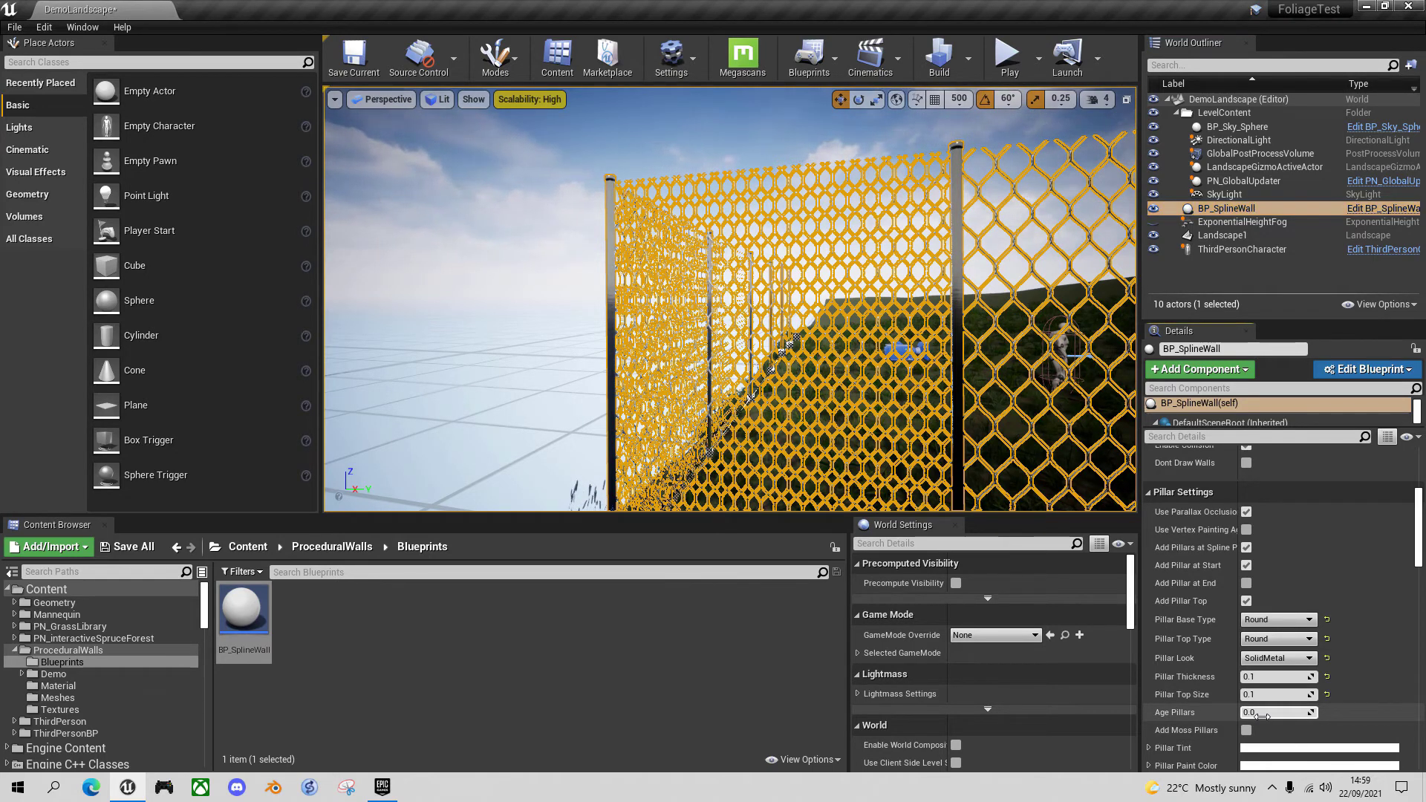
pyautogui.write('2')
pyautogui.press('Return')
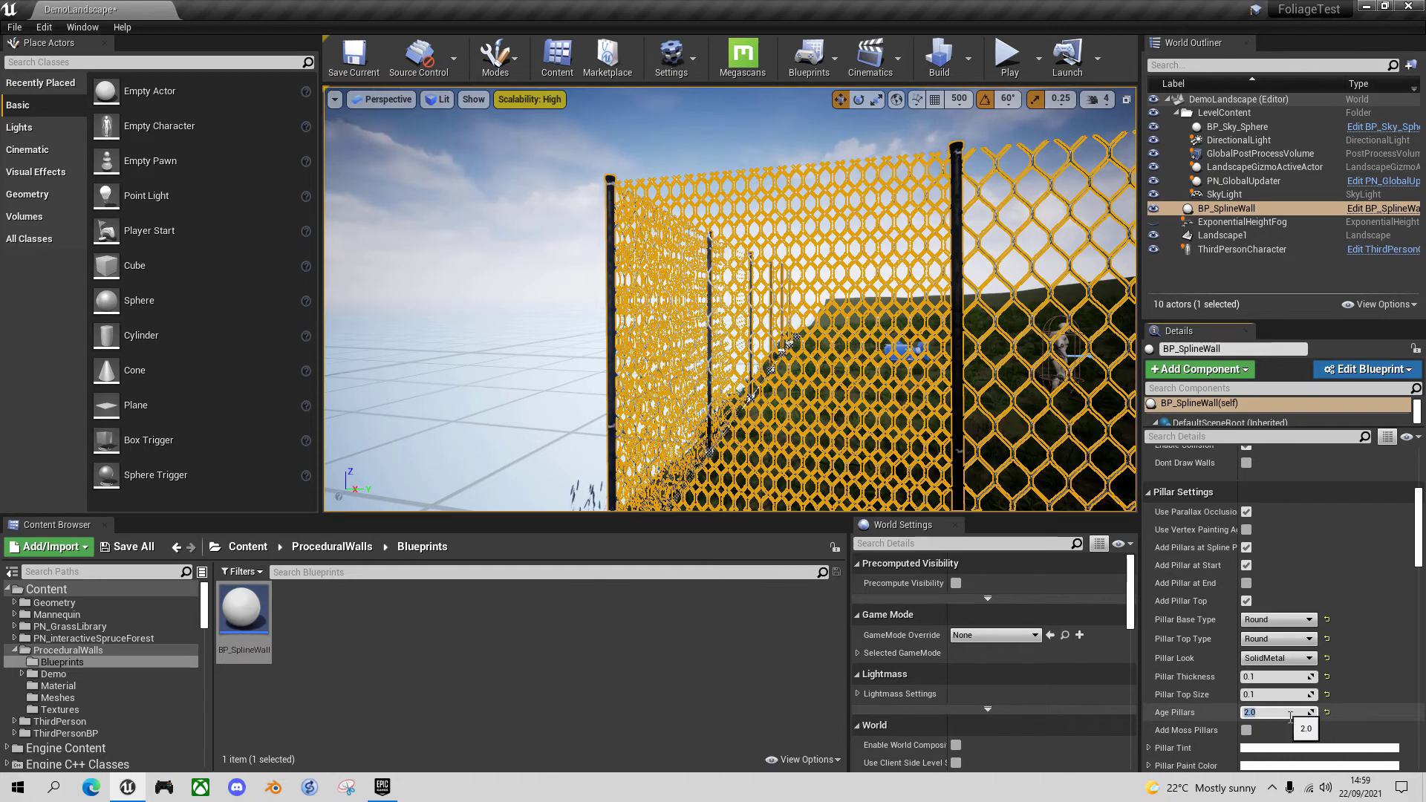
pyautogui.write('1')
pyautogui.press('Return')
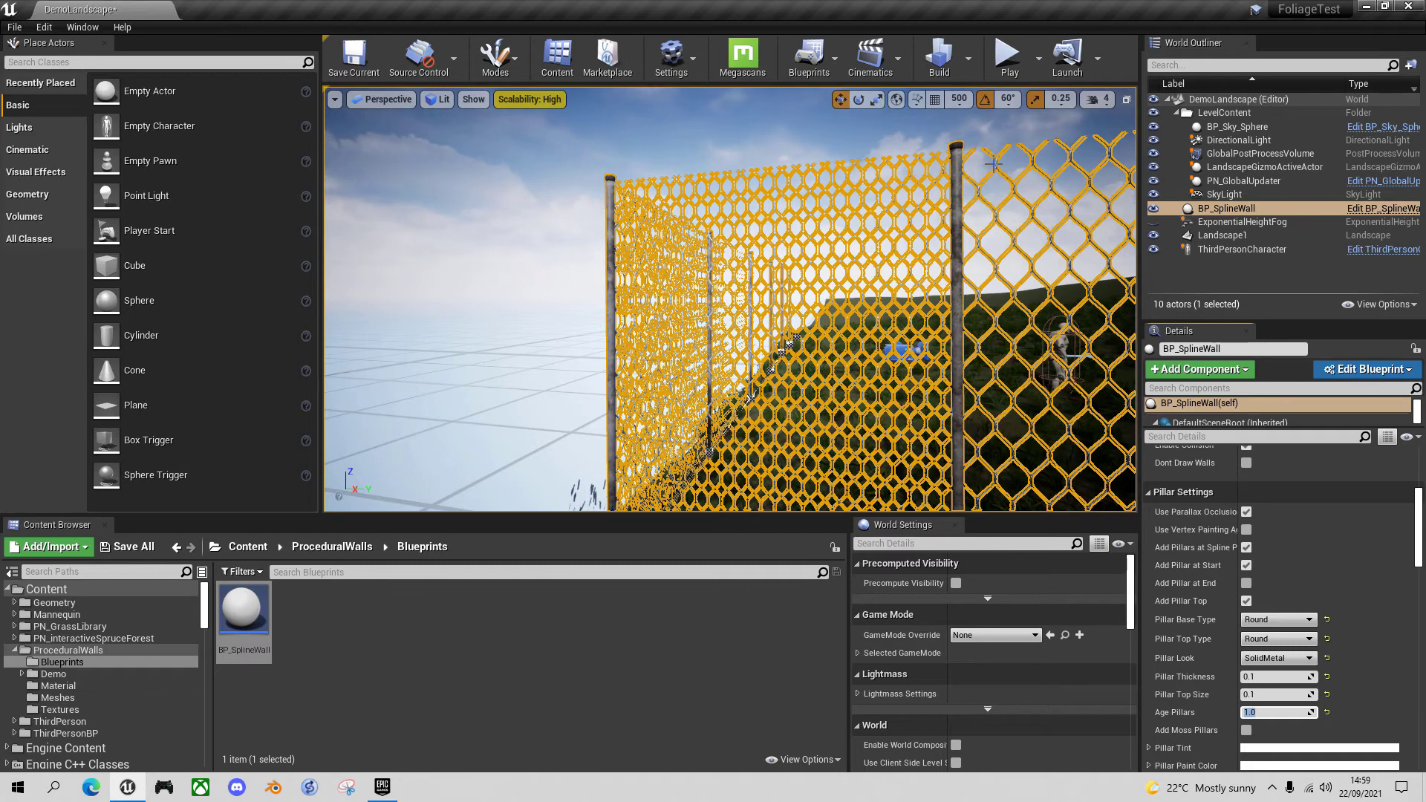
# - Age the chainlink mesh by setting Age Wall to 1, and deselect the spline wall
pyautogui.moveTo(1420, 516); pyautogui.dragTo(1424, 621)
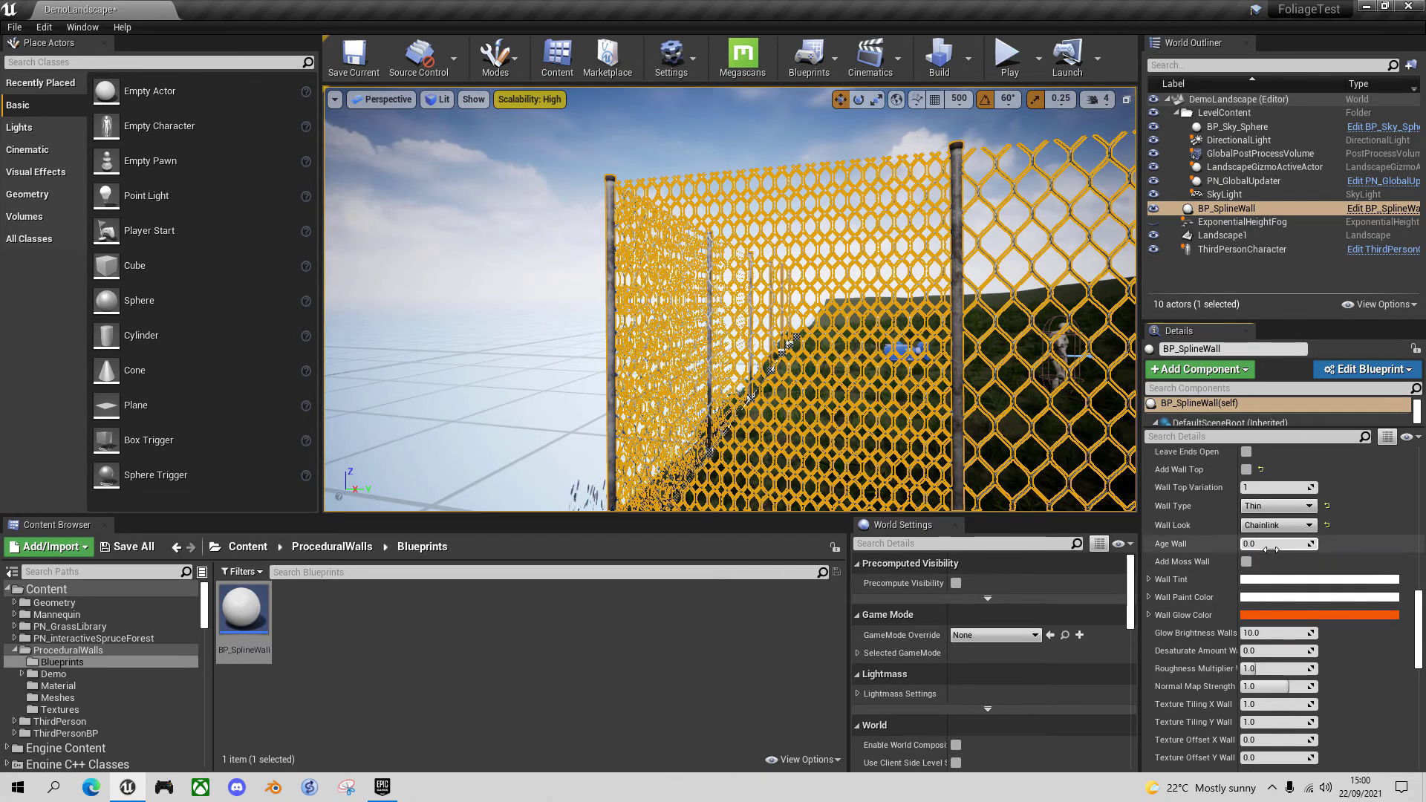
pyautogui.click(1265, 547)
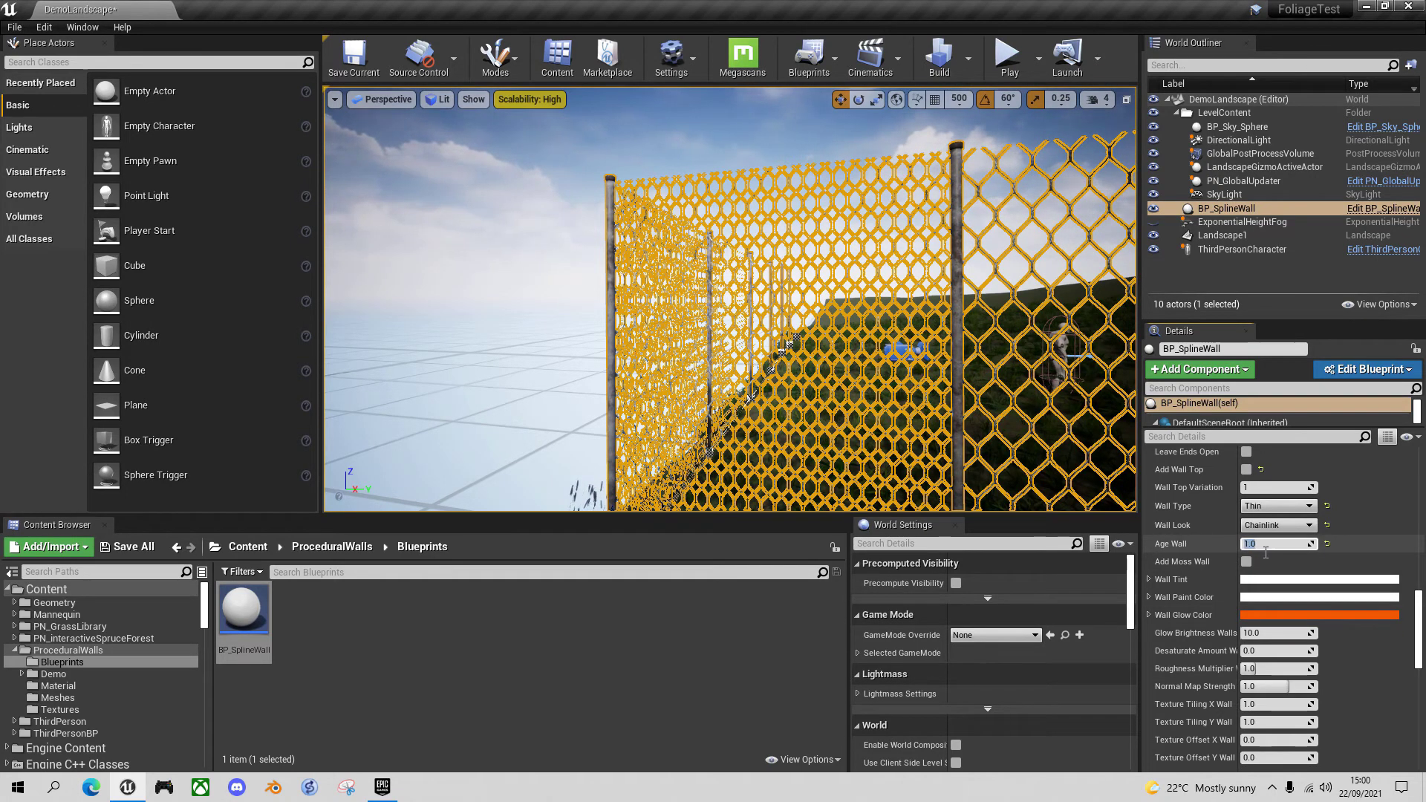
pyautogui.press('Return')
pyautogui.click(905, 275)
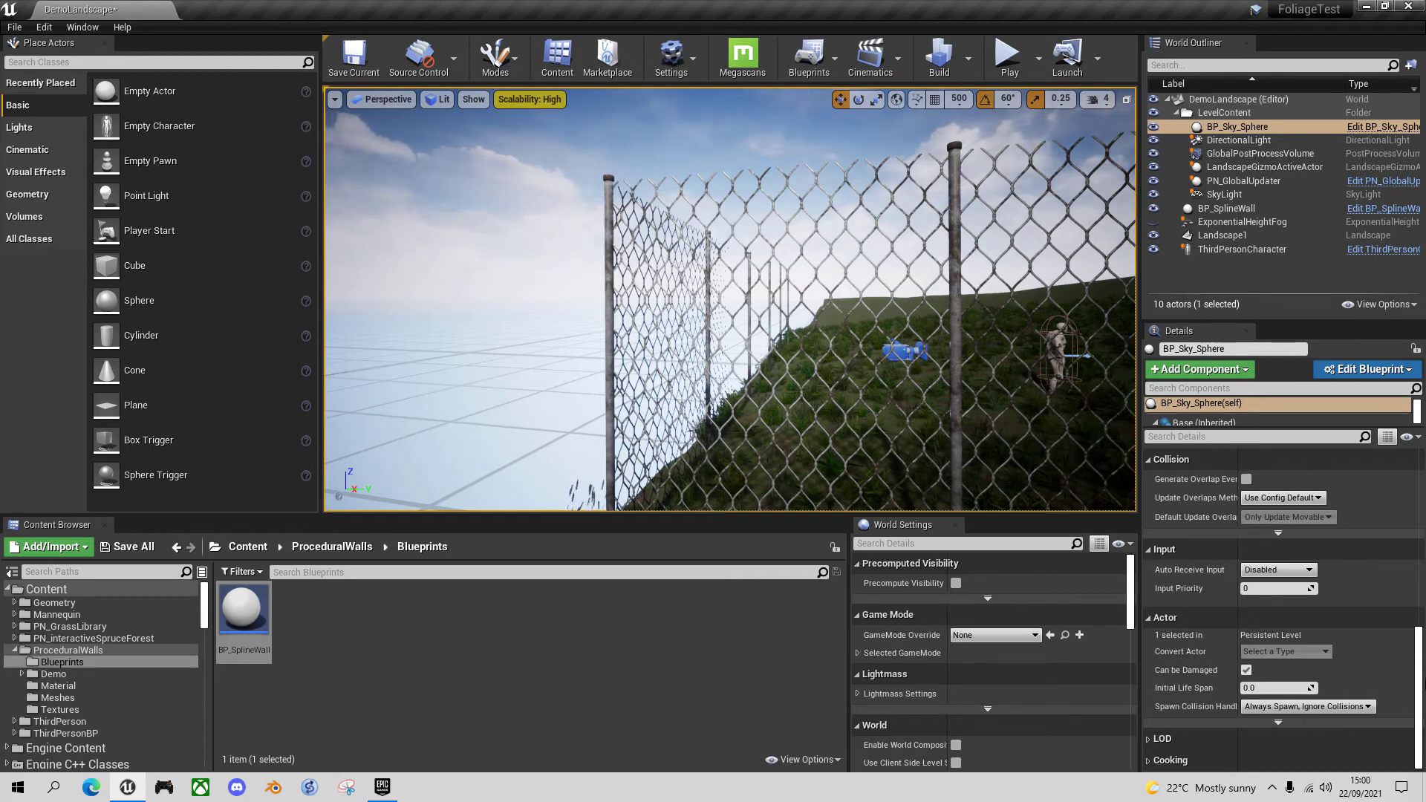
# - Disable parallax occlusion in the pillar settings of BP_SplineWall
pyautogui.moveTo(1419, 683); pyautogui.dragTo(1422, 554)
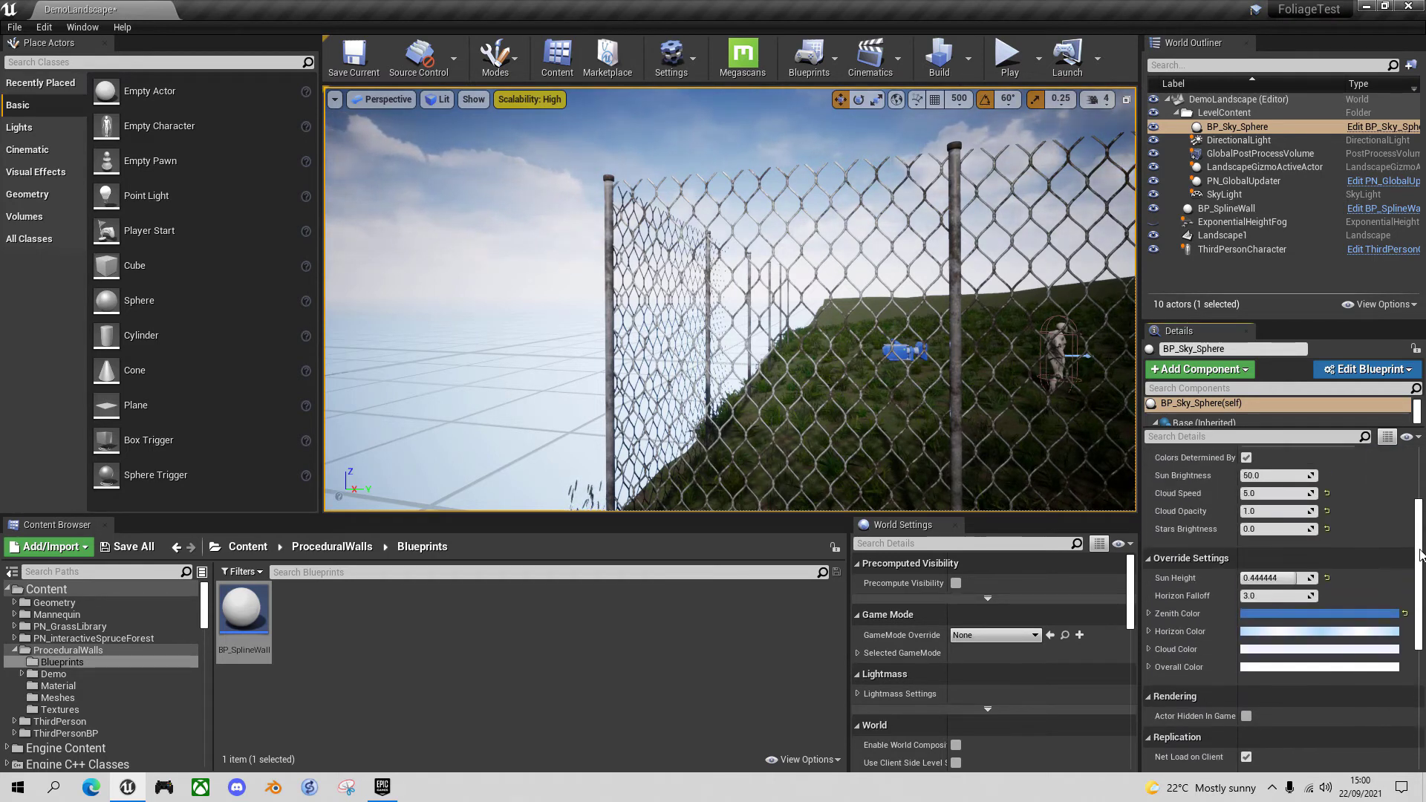
pyautogui.click(1249, 208)
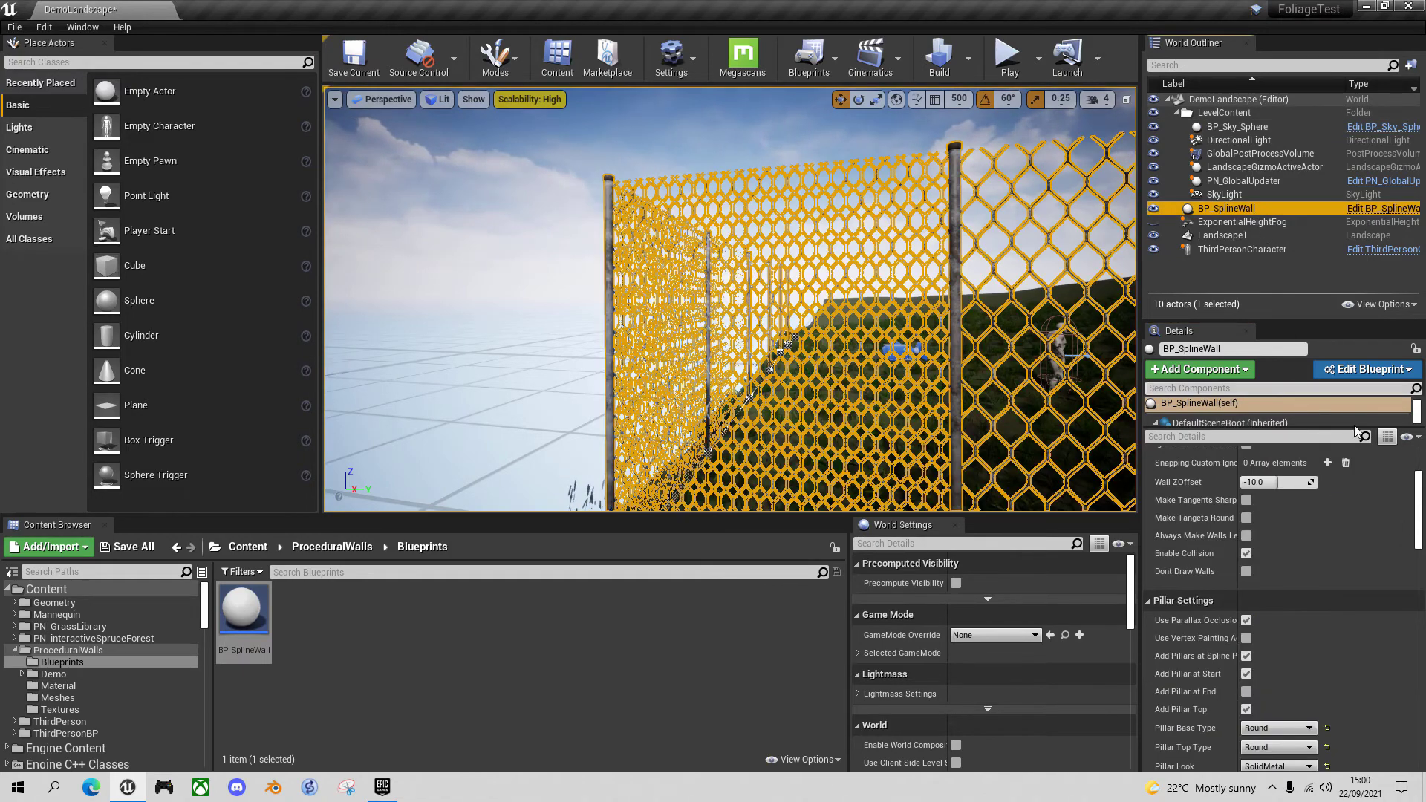
pyautogui.click(1247, 621)
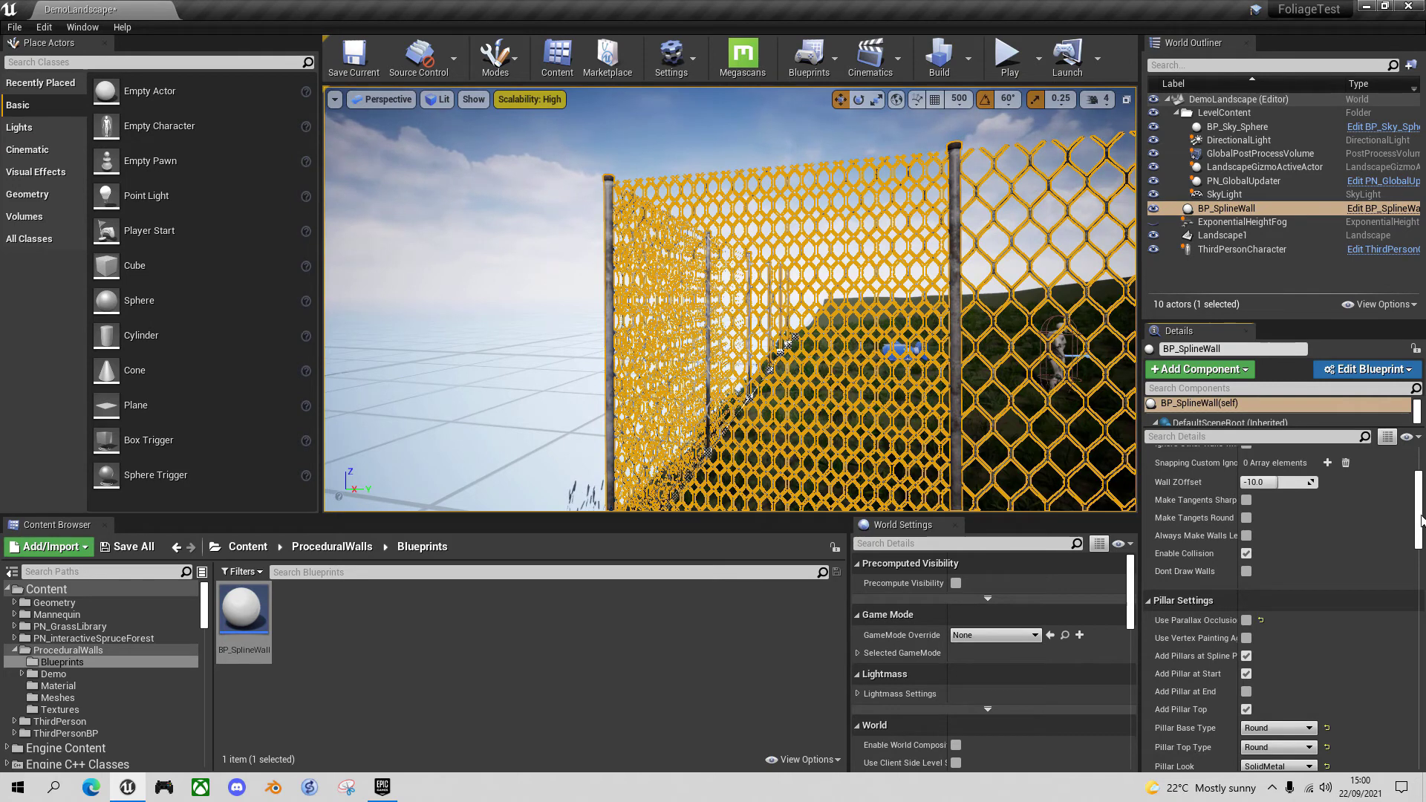
# - Review BP_SplineWall's transform and general settings, and examine the fence corner from outside the landscape
pyautogui.moveTo(1420, 520)
pyautogui.mouseDown()
pyautogui.moveTo(1419, 590)
pyautogui.moveTo(1423, 496)
pyautogui.mouseUp()
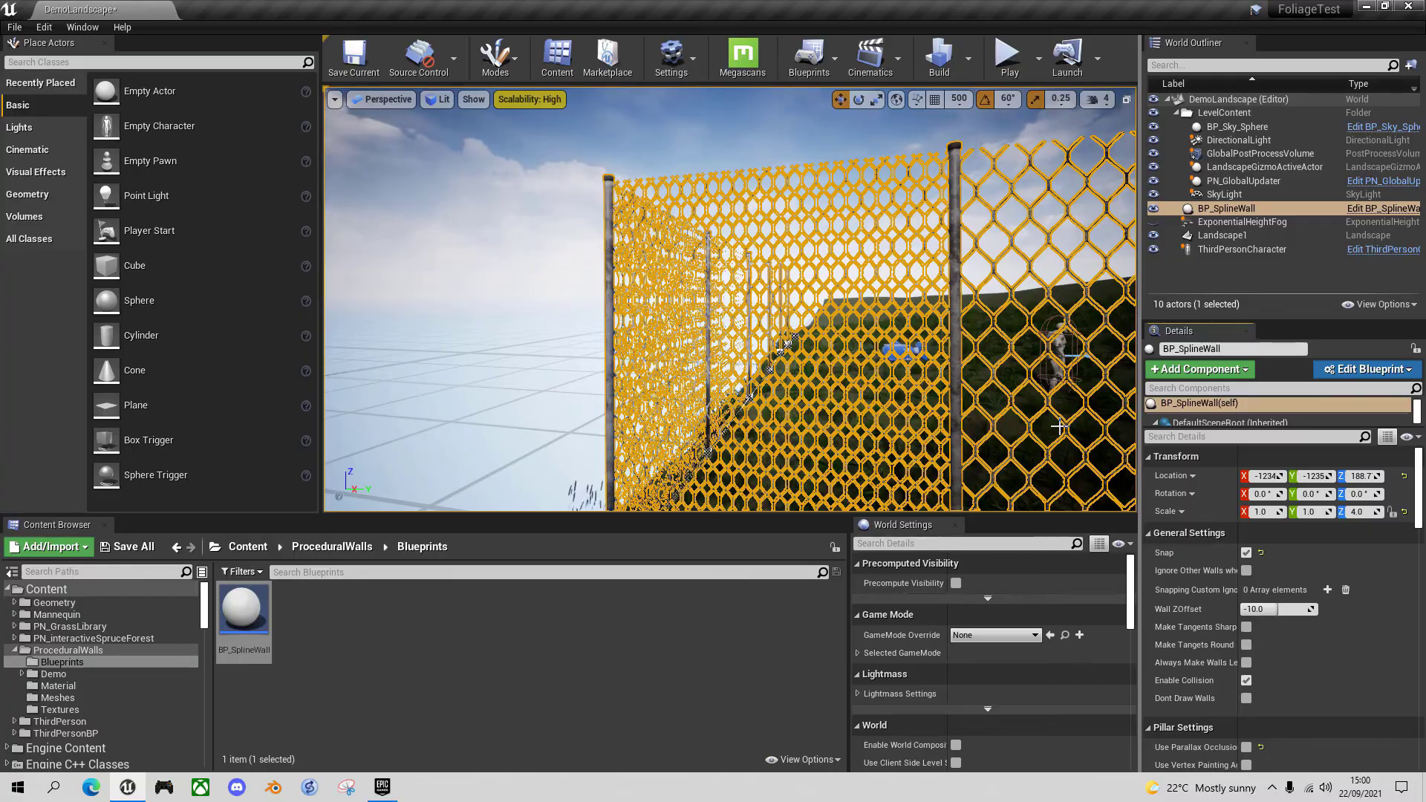
pyautogui.moveTo(1061, 427); pyautogui.dragTo(1094, 432, button='right')
pyautogui.press('d')
pyautogui.press('s')
pyautogui.press('a')
pyautogui.press('e')
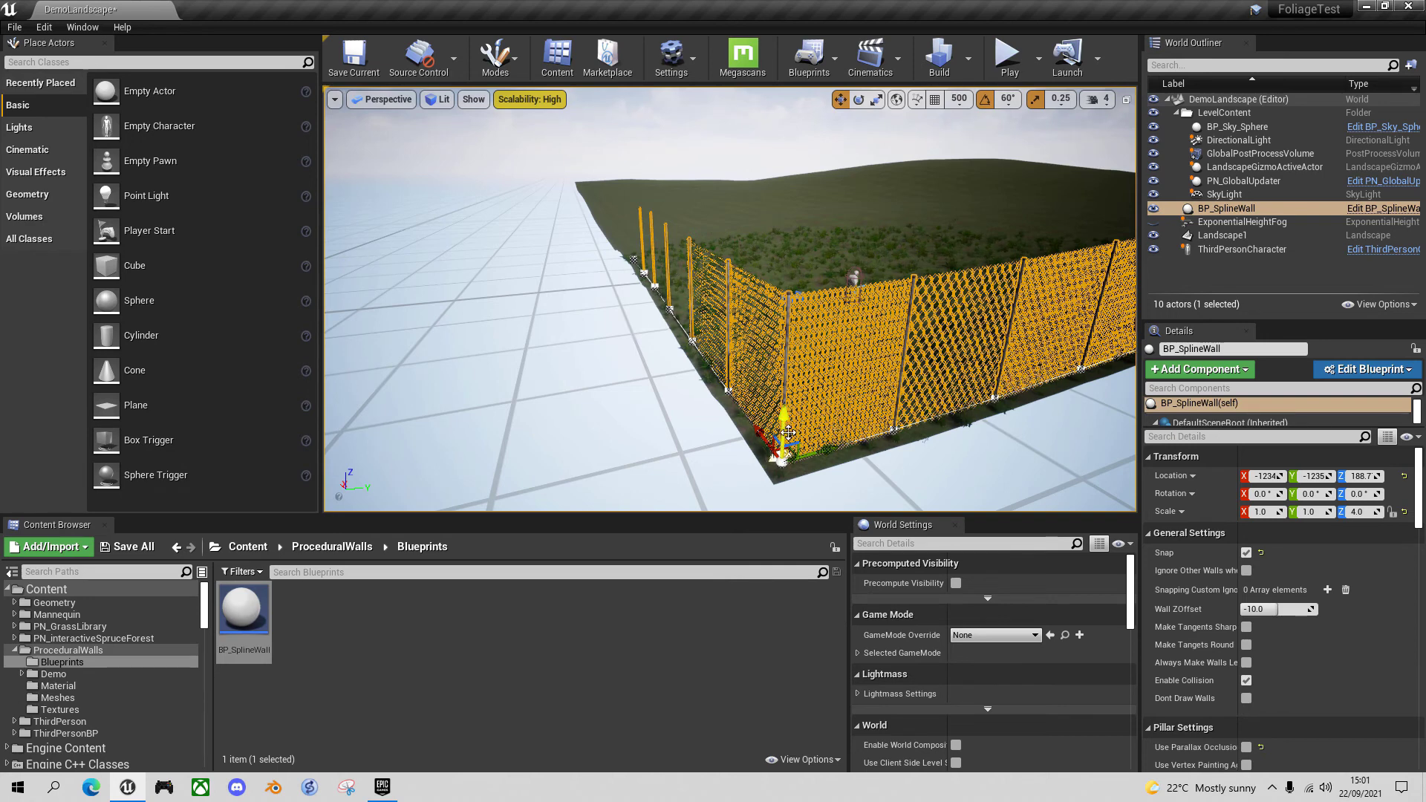
pyautogui.click(1248, 648)
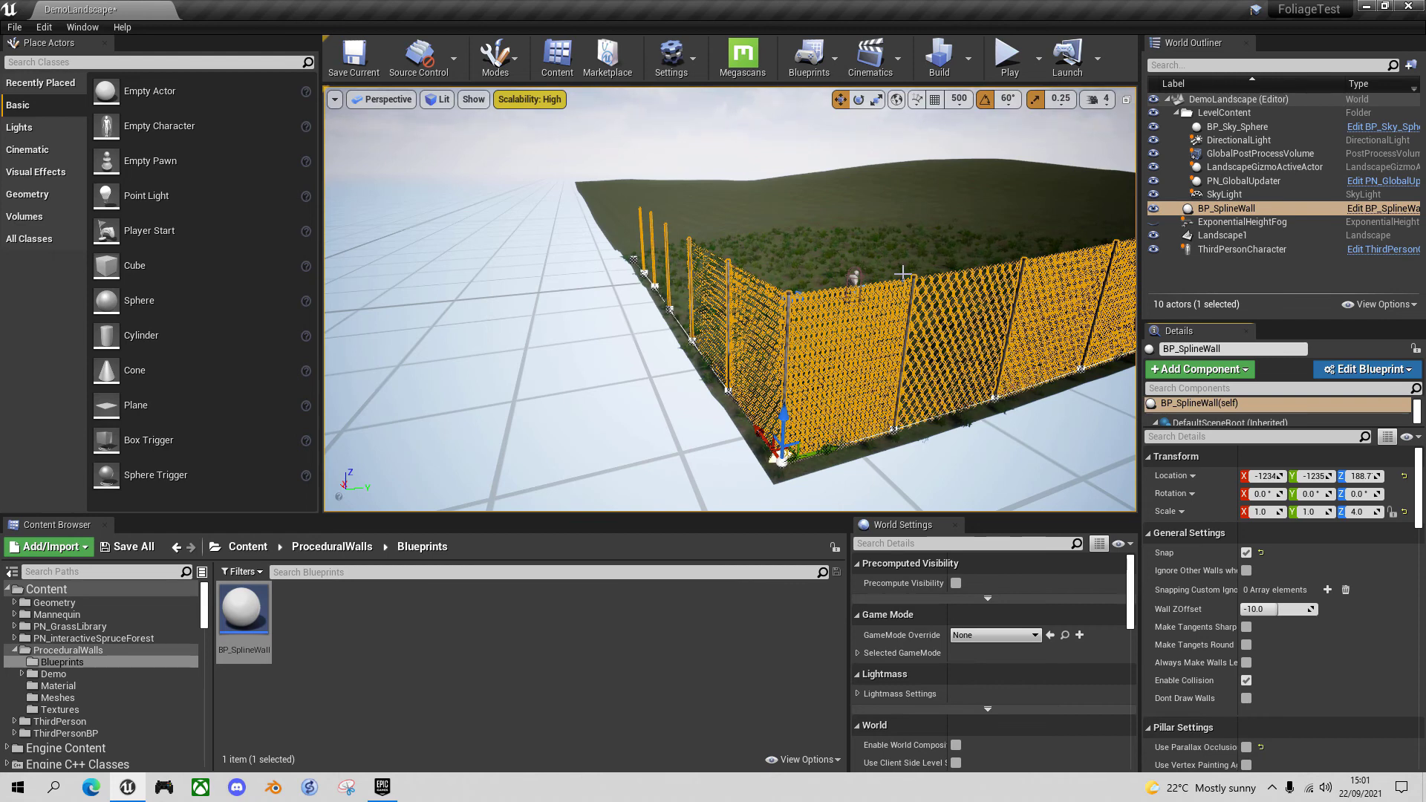
# - Play-test the level and walk the character along the chainlink fence to examine it in the foggy forest
pyautogui.hotkey('alt', 'p')
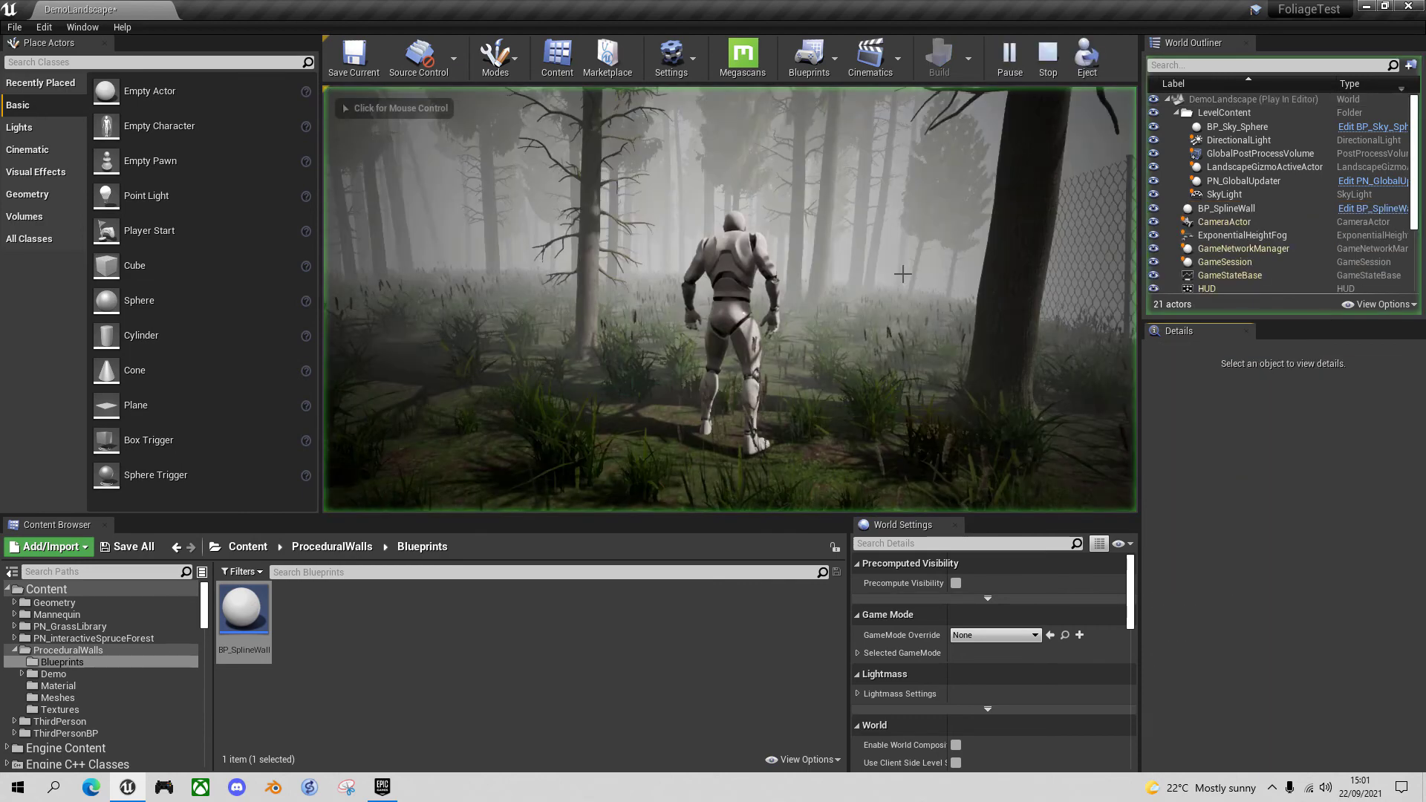
pyautogui.press('w')
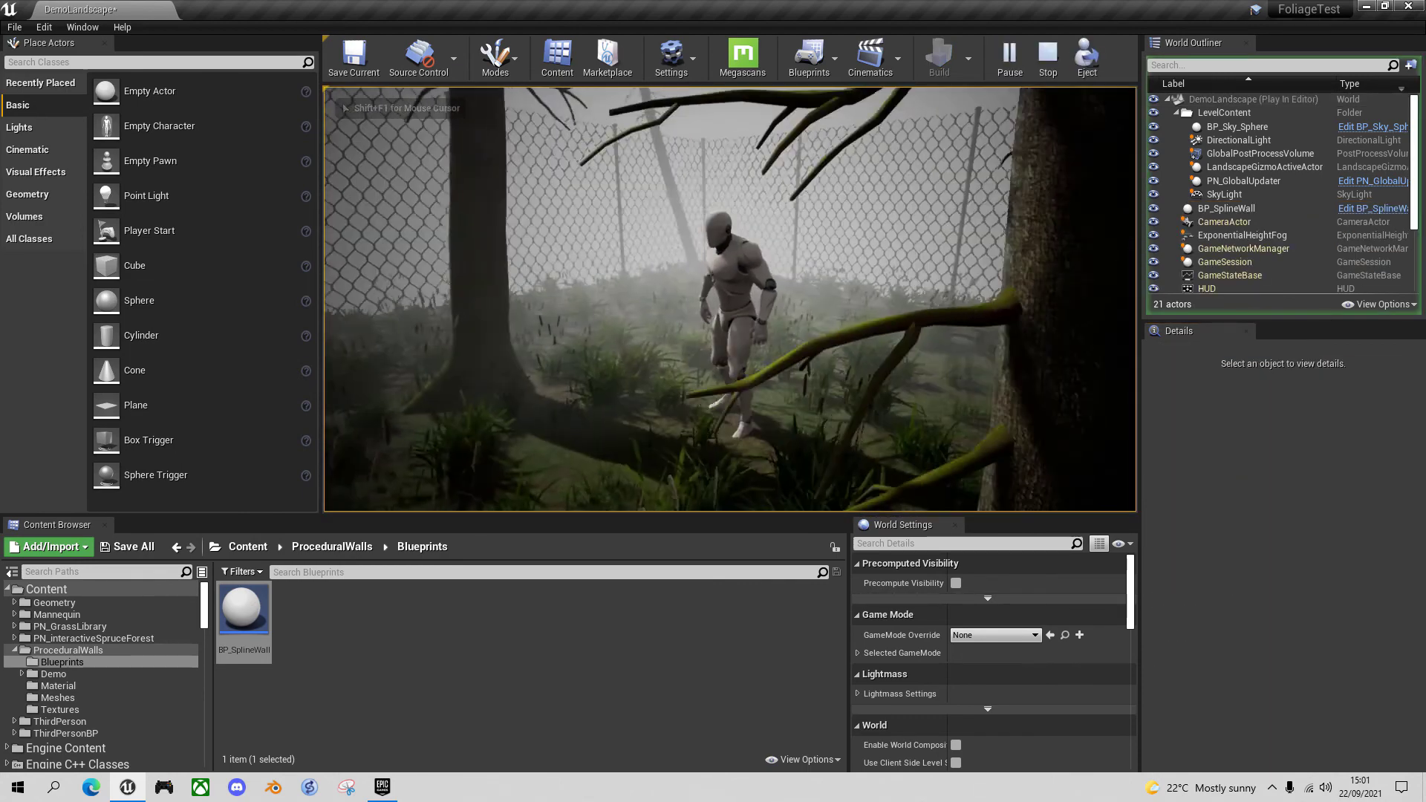
pyautogui.press('w')
pyautogui.press('w')
pyautogui.press('w')
pyautogui.press('w')
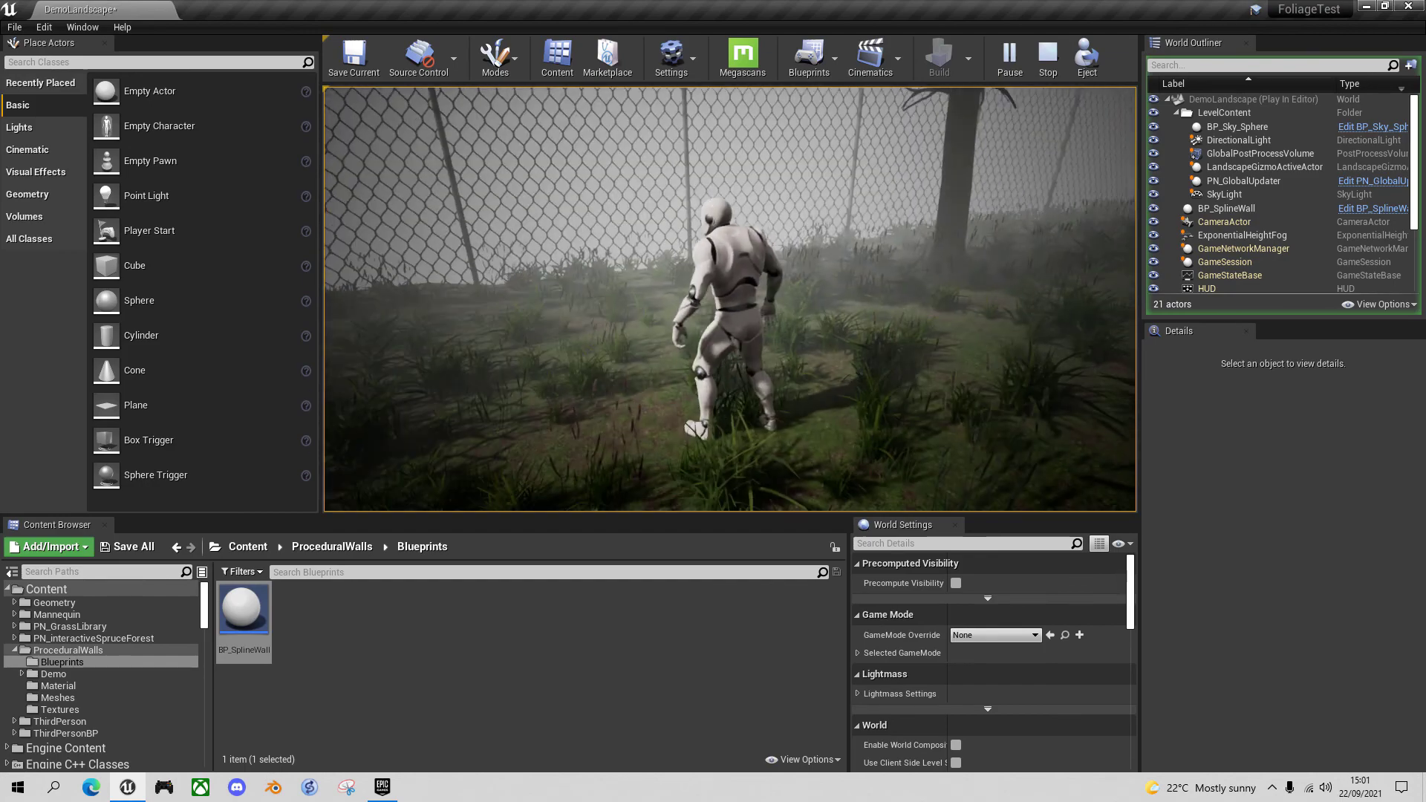
pyautogui.press('w')
pyautogui.press('w')
pyautogui.press('w')
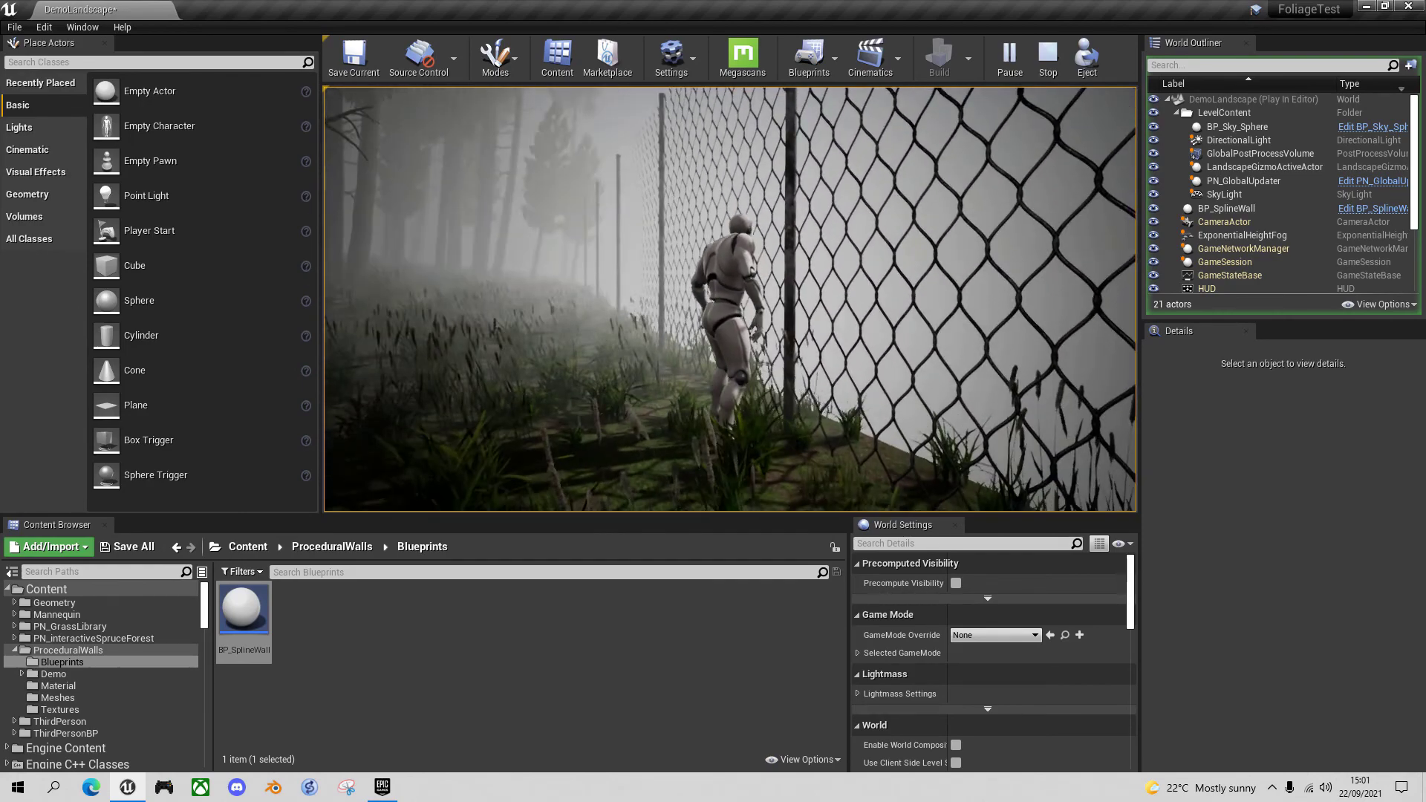
pyautogui.press('w')
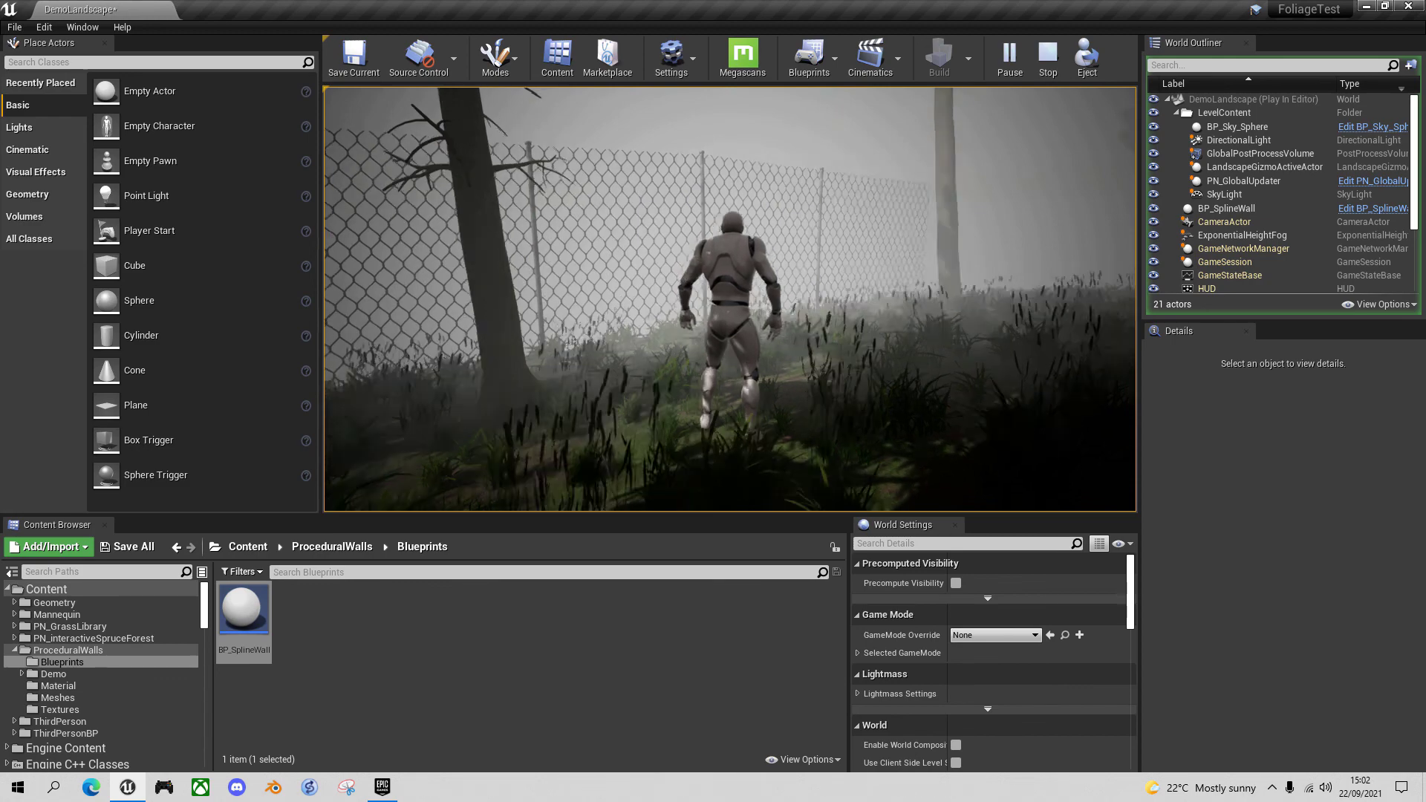
pyautogui.press('w')
pyautogui.press('a')
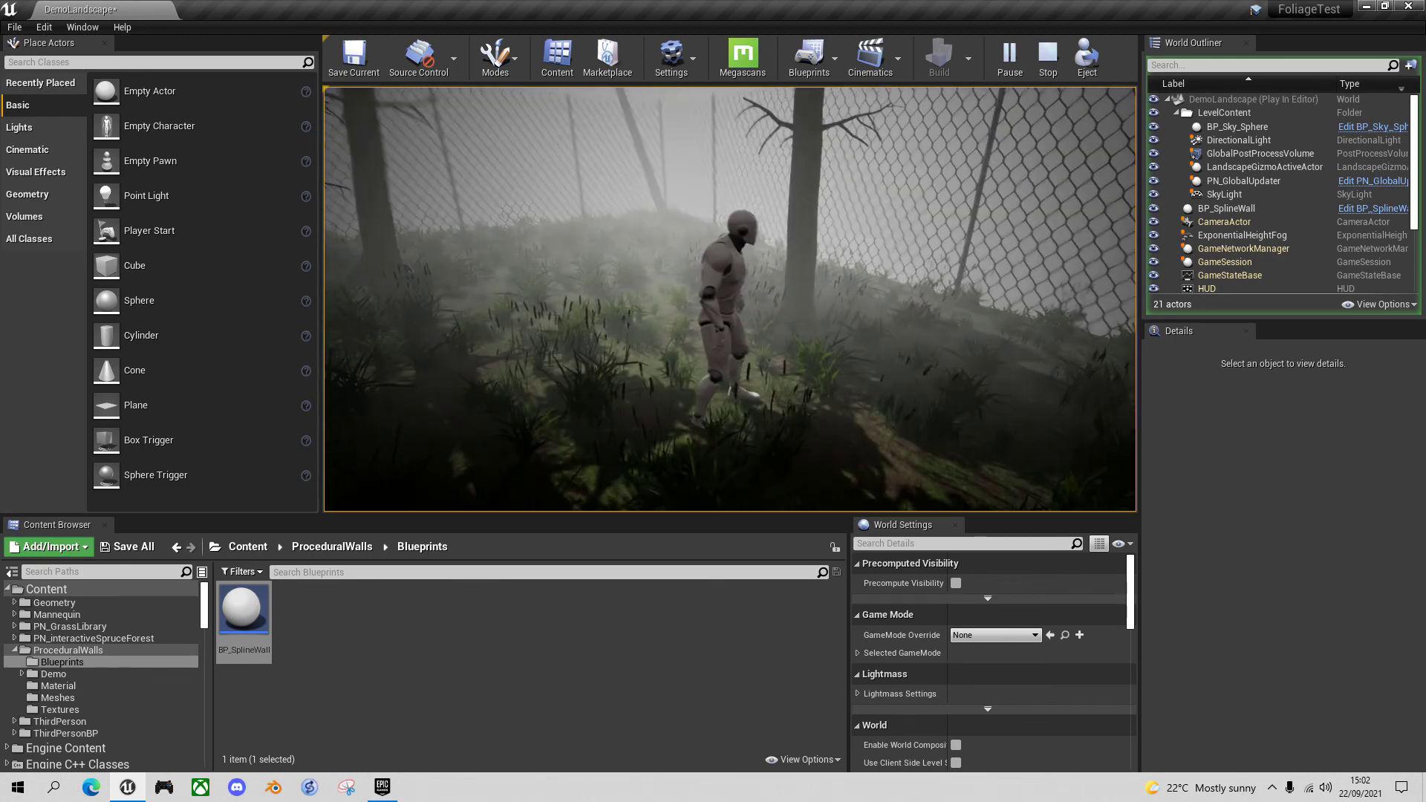